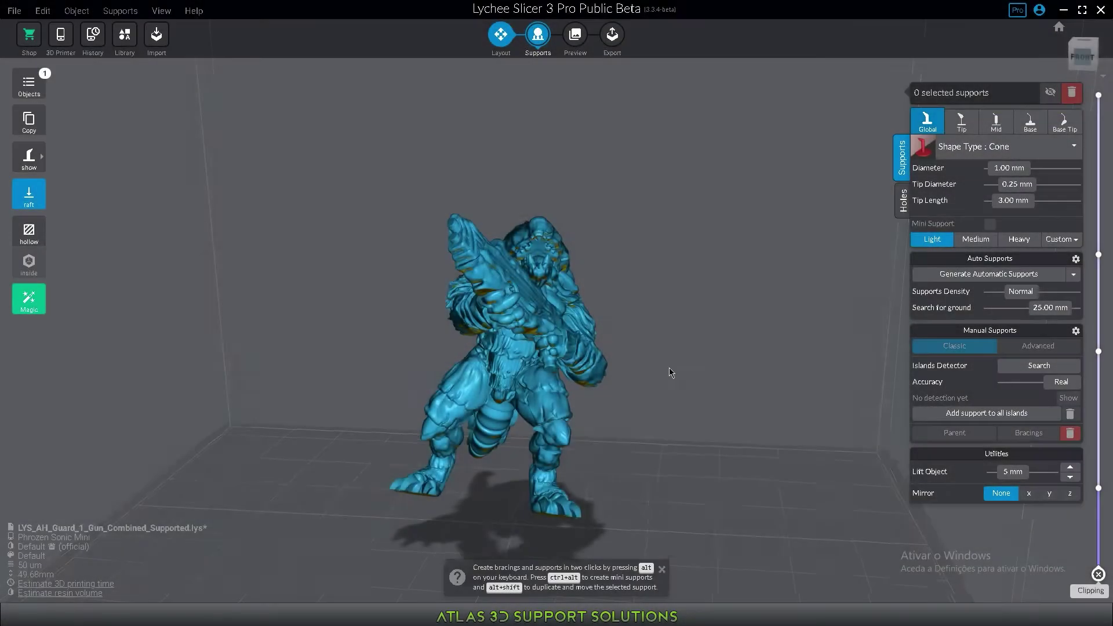
pyautogui.moveTo(669, 368); pyautogui.dragTo(634, 370)
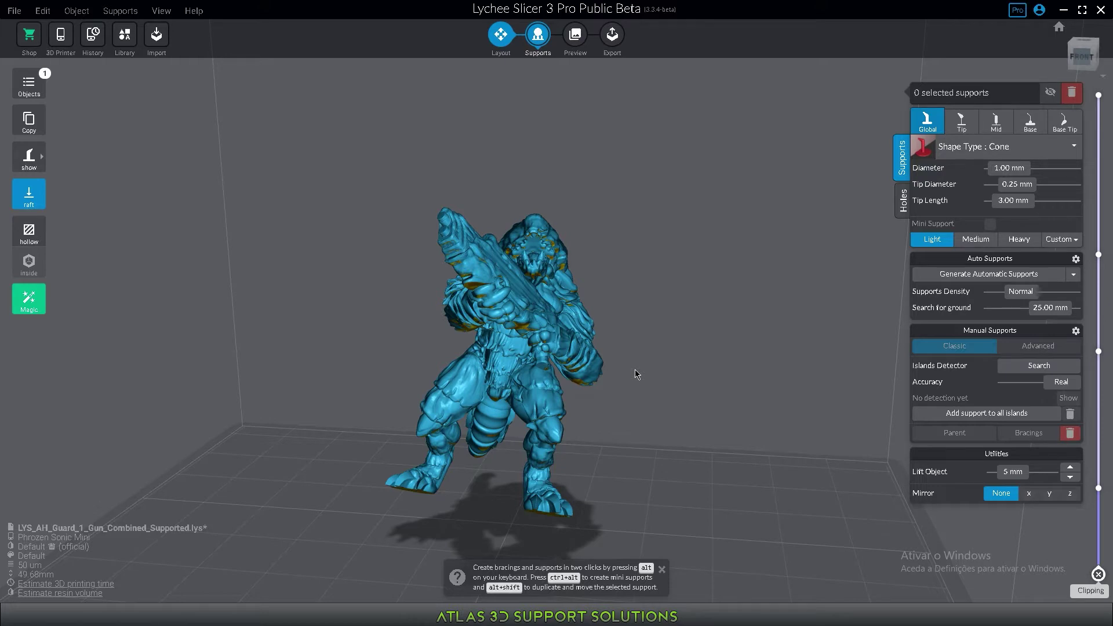
pyautogui.moveTo(690, 475); pyautogui.dragTo(588, 408, button='right')
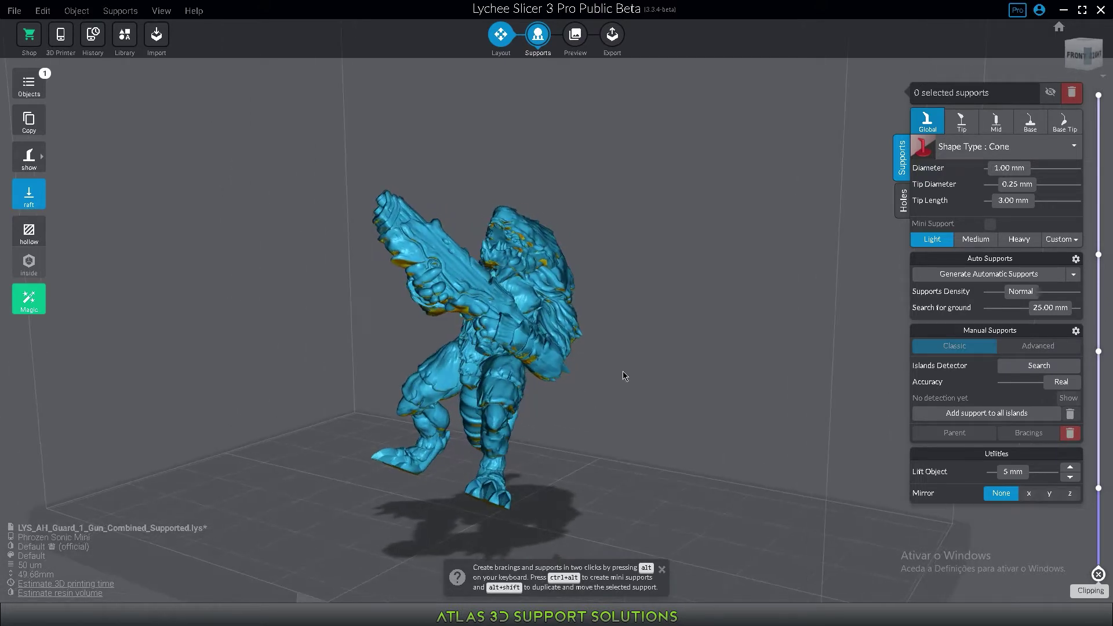
pyautogui.moveTo(622, 373); pyautogui.dragTo(672, 369, button='right')
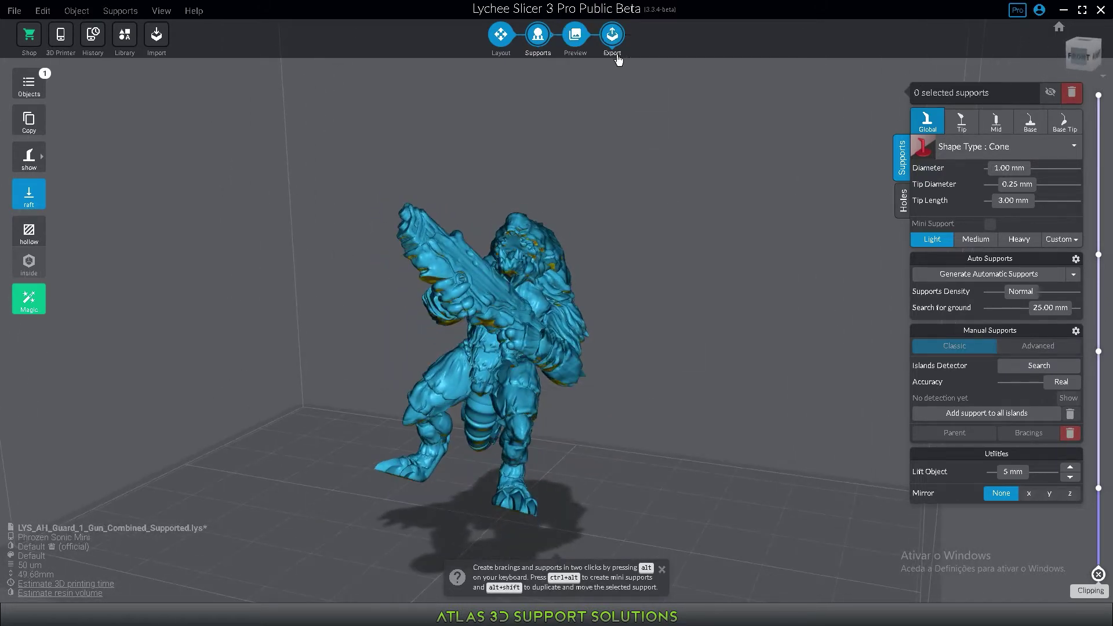
# Switch to the layout stage and move the figure across the build plate to about X 4.56, Y -6.22 mm
pyautogui.click(501, 46)
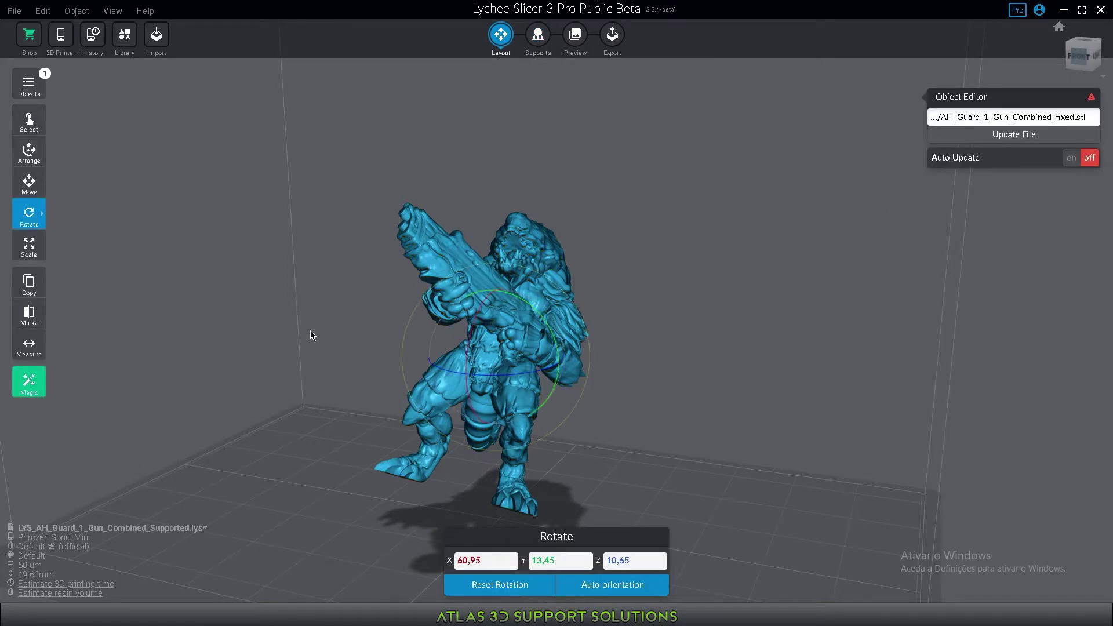
pyautogui.moveTo(311, 331)
pyautogui.mouseDown(button='right')
pyautogui.moveTo(272, 283)
pyautogui.moveTo(296, 318)
pyautogui.mouseUp(button='right')
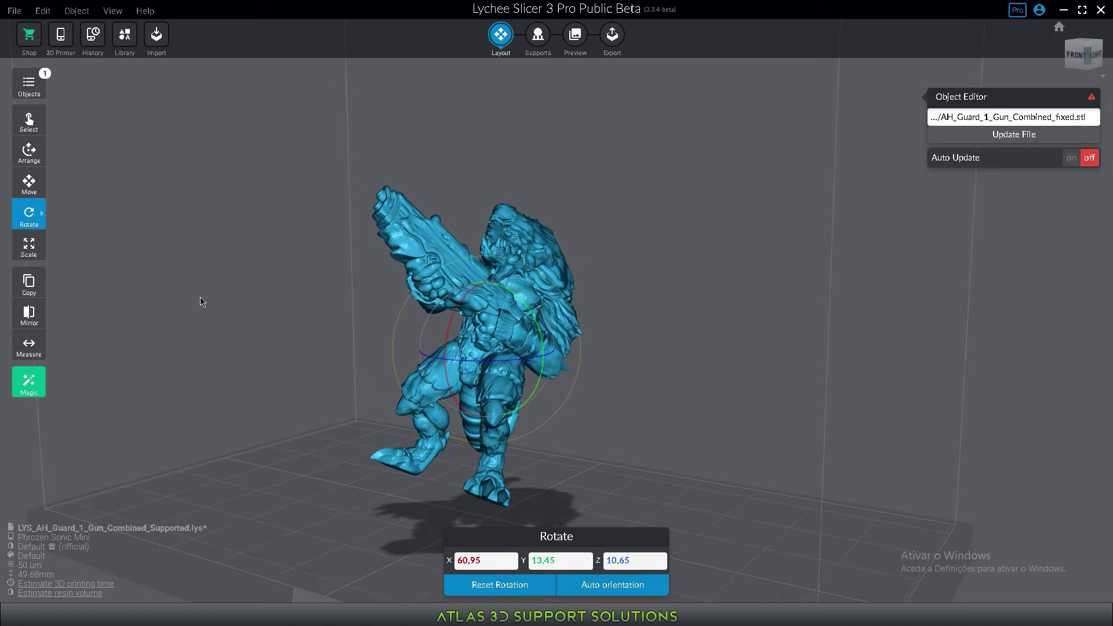
pyautogui.moveTo(201, 301); pyautogui.dragTo(561, 326, button='right')
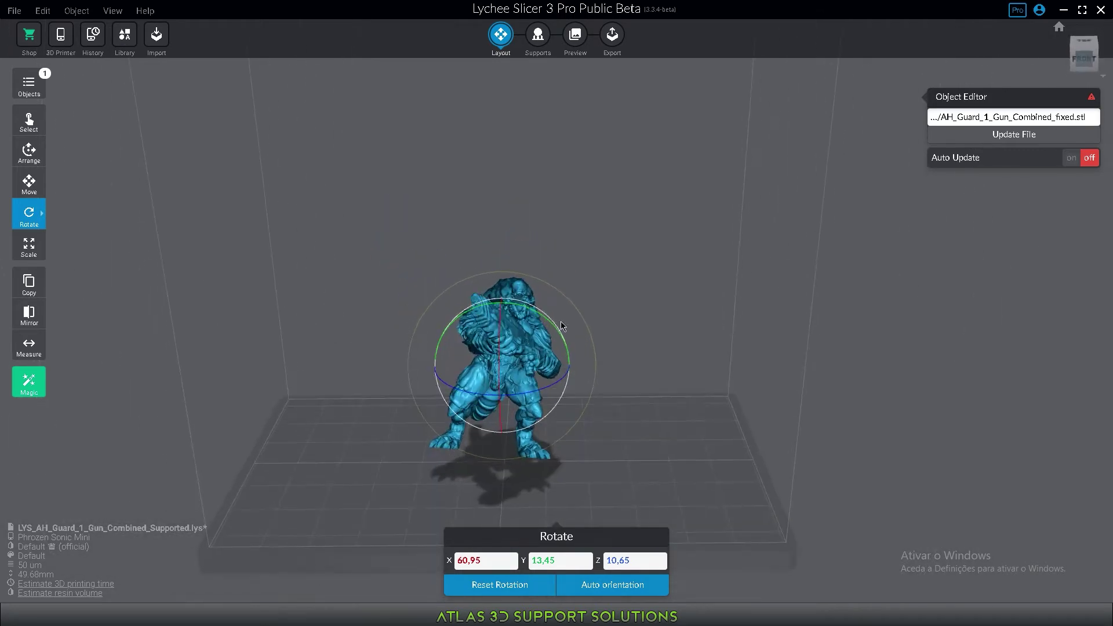
pyautogui.moveTo(577, 500); pyautogui.dragTo(639, 382, button='right')
pyautogui.press('m')
pyautogui.moveTo(556, 380)
pyautogui.mouseDown()
pyautogui.moveTo(670, 390)
pyautogui.moveTo(561, 372)
pyautogui.mouseUp()
pyautogui.moveTo(492, 390)
pyautogui.mouseDown()
pyautogui.moveTo(487, 430)
pyautogui.moveTo(489, 401)
pyautogui.mouseUp()
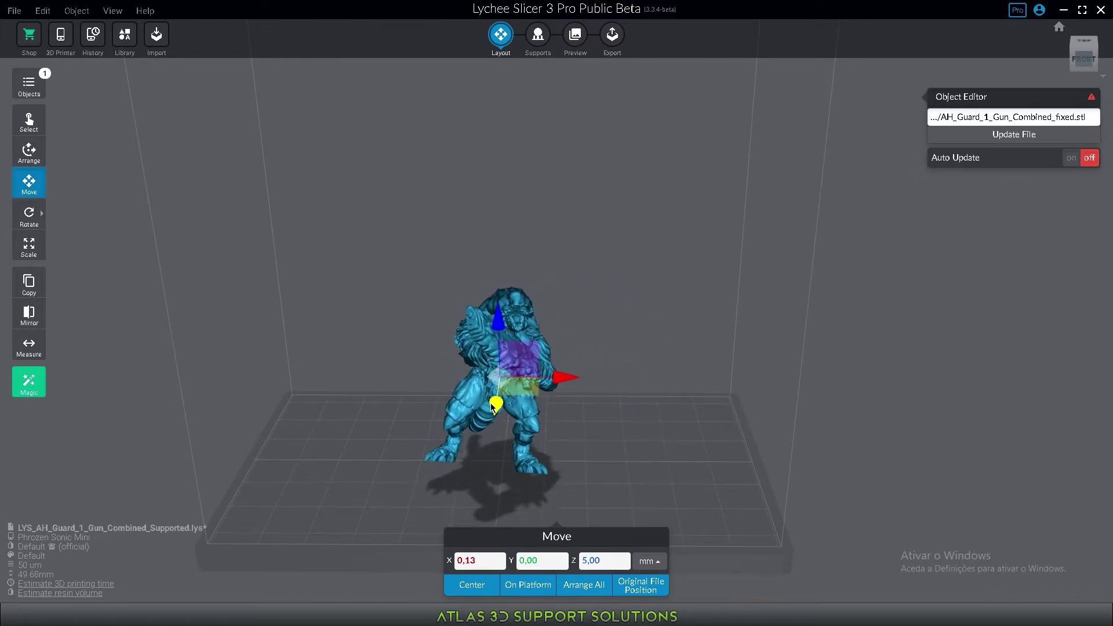
pyautogui.moveTo(624, 426); pyautogui.dragTo(562, 428, button='right')
pyautogui.moveTo(525, 378); pyautogui.dragTo(545, 391)
pyautogui.scroll(3, 614, 418)
pyautogui.scroll(-5, 614, 419)
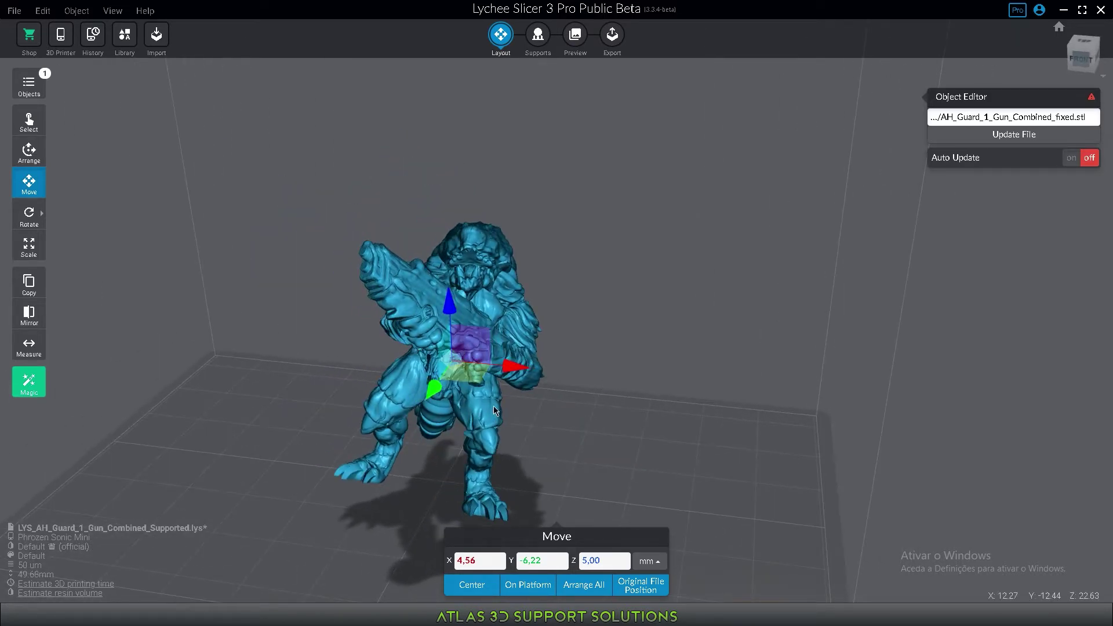
# Tilt the figure forward about its X axis and shift it to about X 2.65 mm on the build plate
pyautogui.press('r')
pyautogui.moveTo(440, 357); pyautogui.dragTo(445, 380)
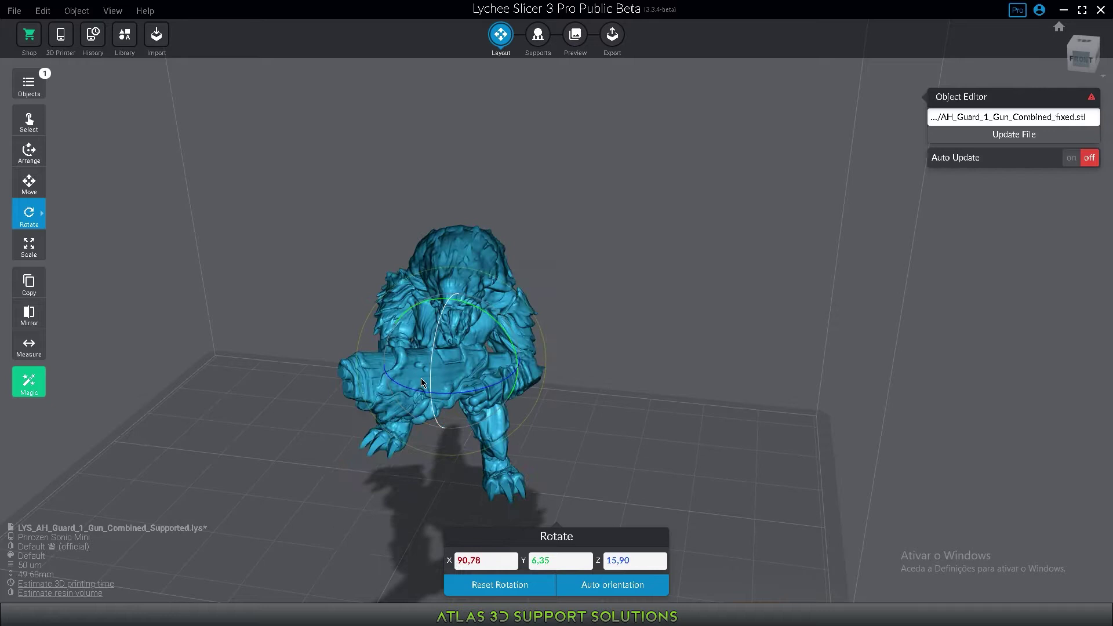
pyautogui.press('m')
pyautogui.moveTo(530, 358); pyautogui.dragTo(506, 358)
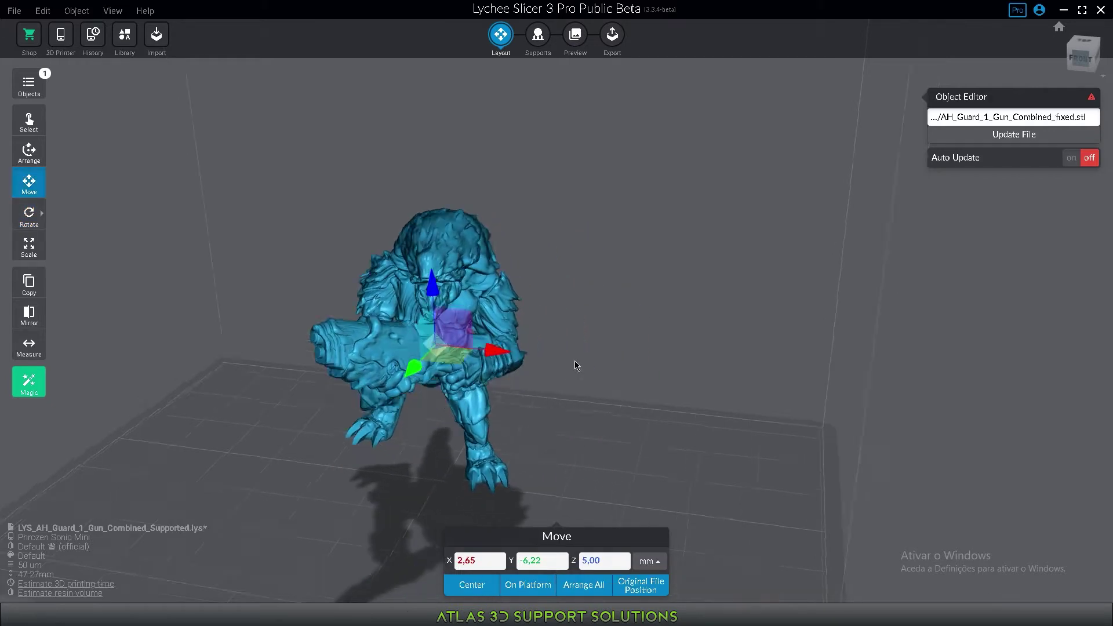
pyautogui.moveTo(591, 403); pyautogui.dragTo(595, 376, button='right')
pyautogui.moveTo(487, 306); pyautogui.dragTo(577, 155)
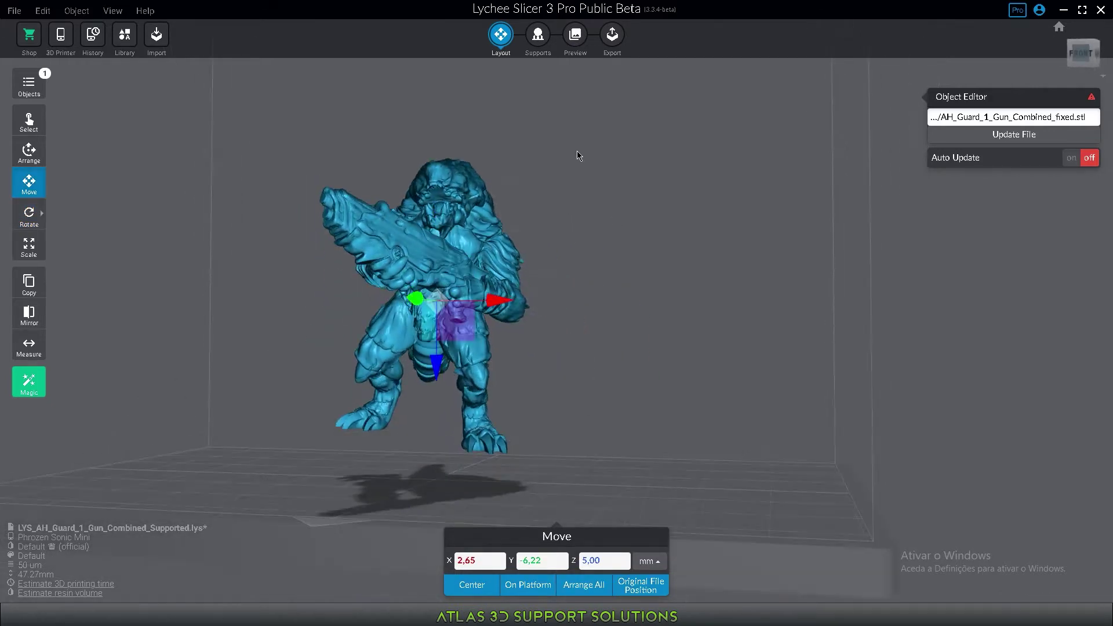
# Switch to the supports stage and place a Heavy support with a 0.45 mm tip under the edge of one foot
pyautogui.click(539, 36)
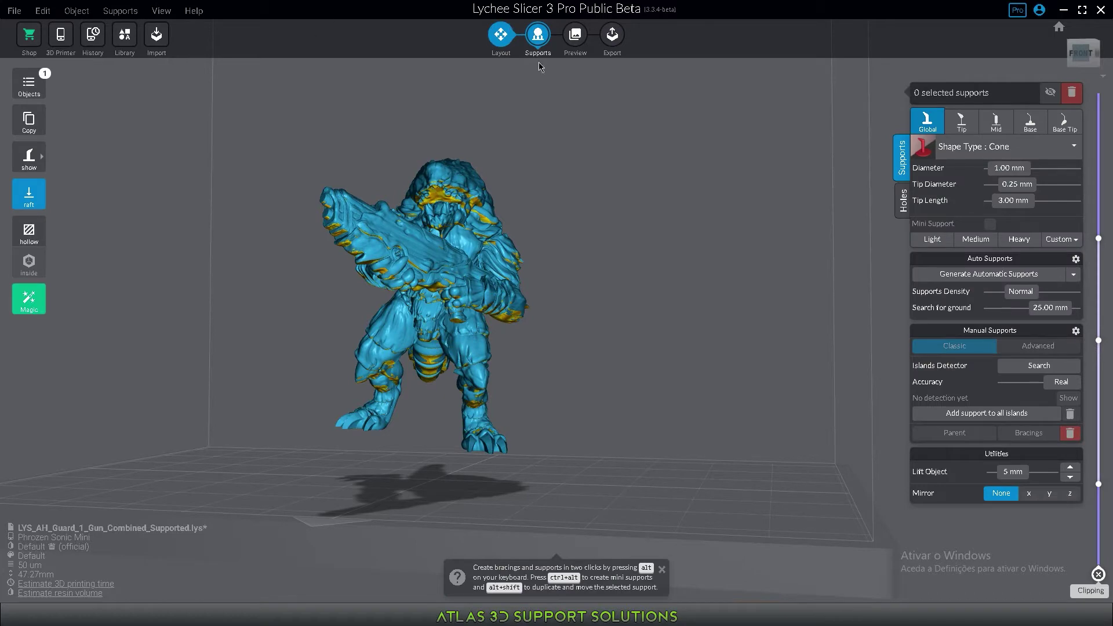
pyautogui.scroll(5, 493, 238)
pyautogui.scroll(-5, 347, 249)
pyautogui.moveTo(319, 360); pyautogui.dragTo(343, 227)
pyautogui.scroll(1, 421, 262)
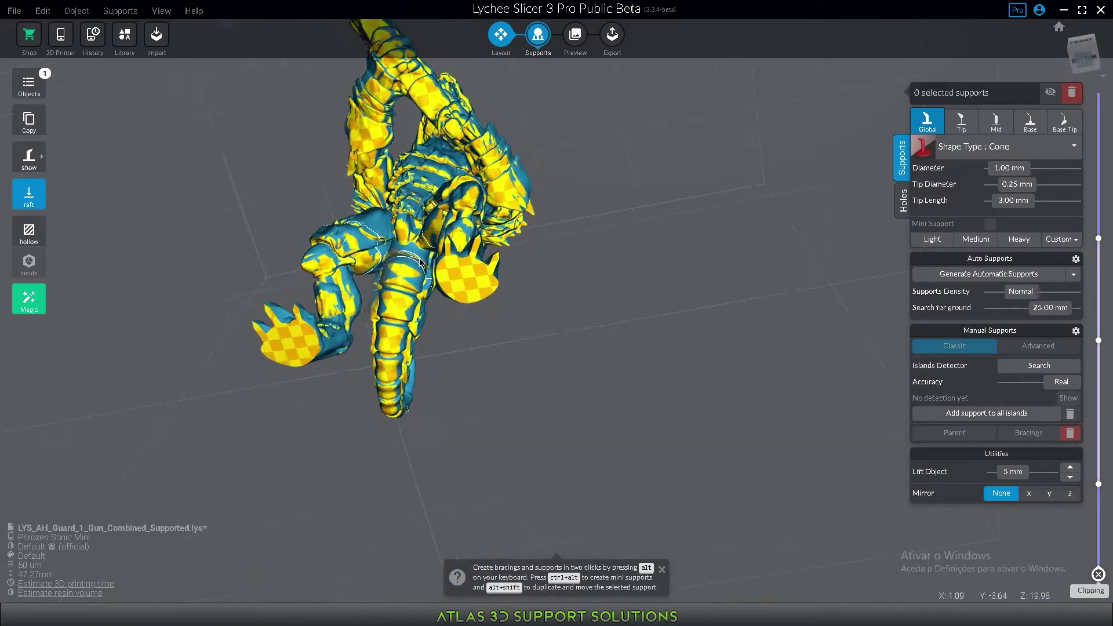
pyautogui.scroll(3, 422, 284)
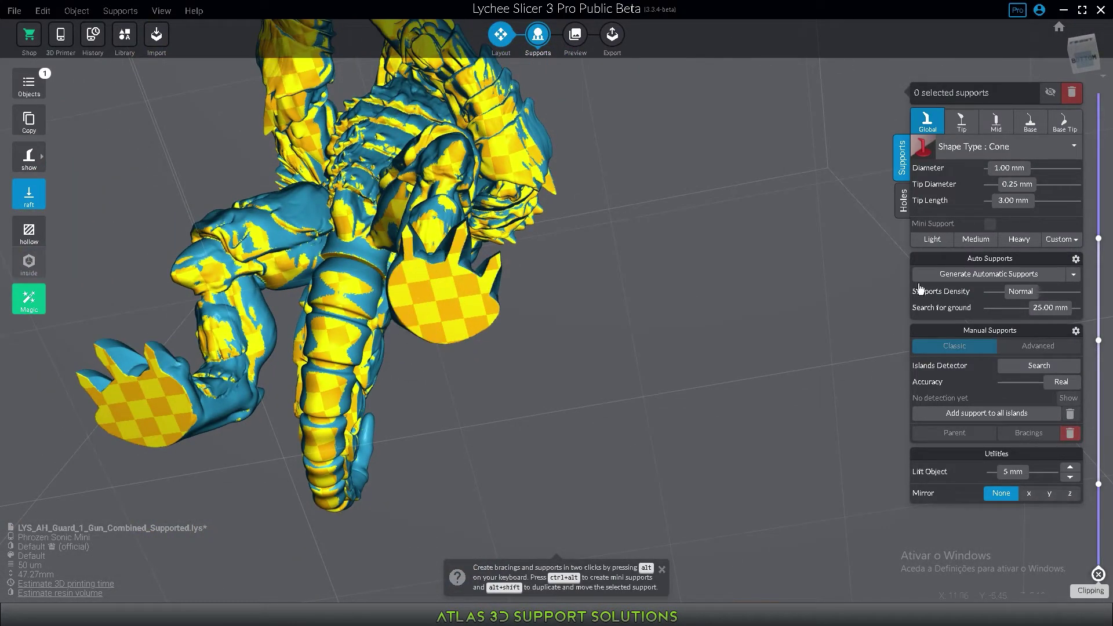
pyautogui.click(478, 307)
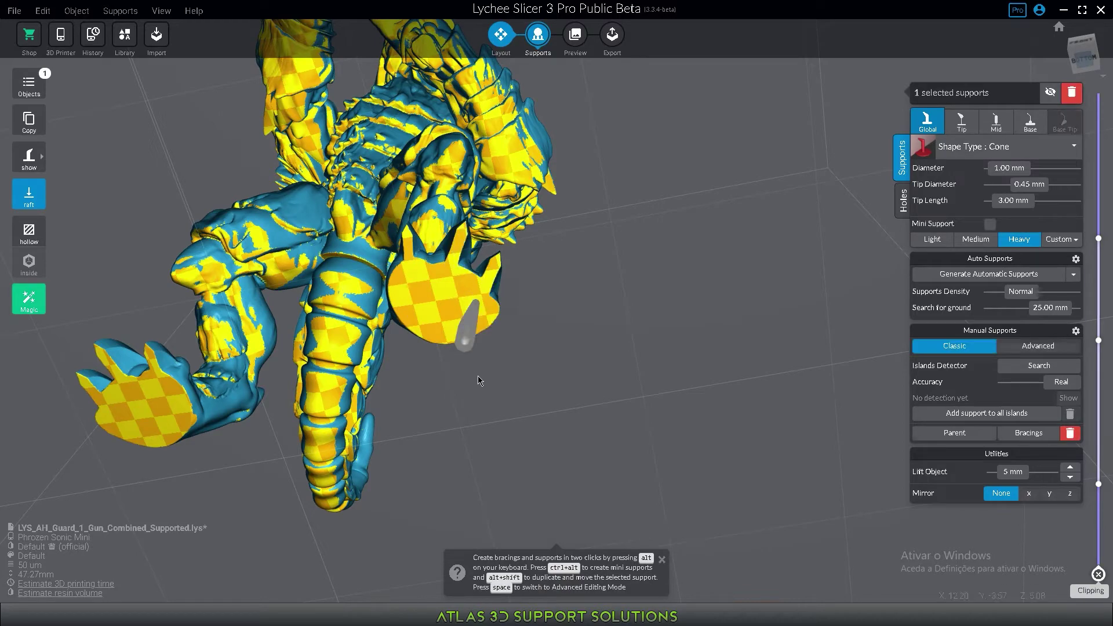
# Place a second Heavy support under the curved middle part of the tail
pyautogui.moveTo(478, 375); pyautogui.dragTo(529, 318)
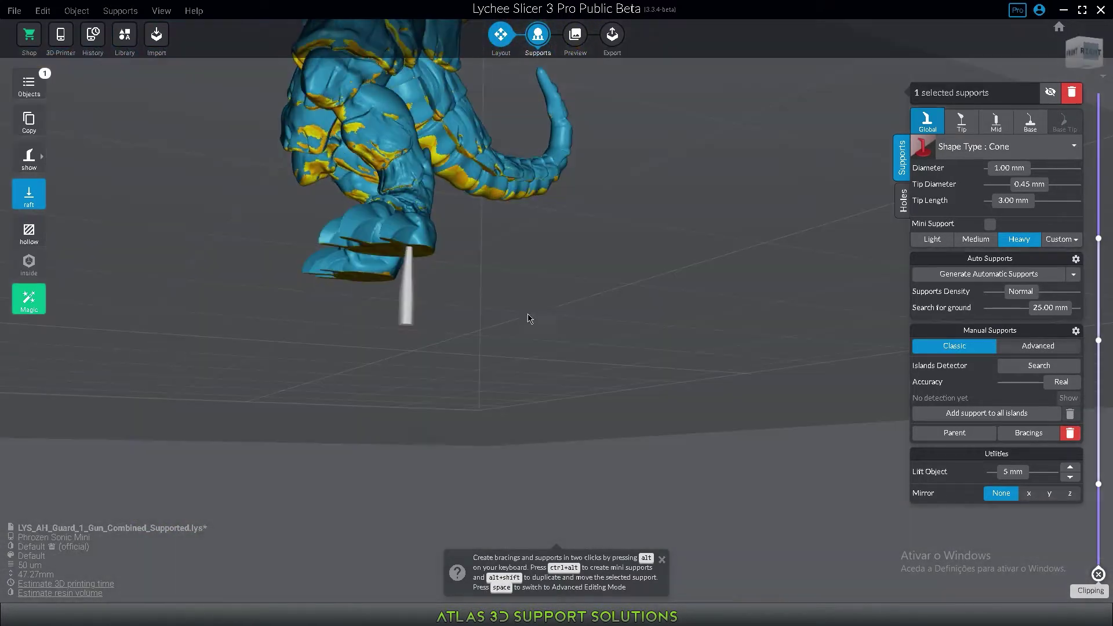
pyautogui.scroll(4, 432, 296)
pyautogui.moveTo(253, 287); pyautogui.dragTo(448, 327)
pyautogui.moveTo(536, 341); pyautogui.dragTo(425, 445)
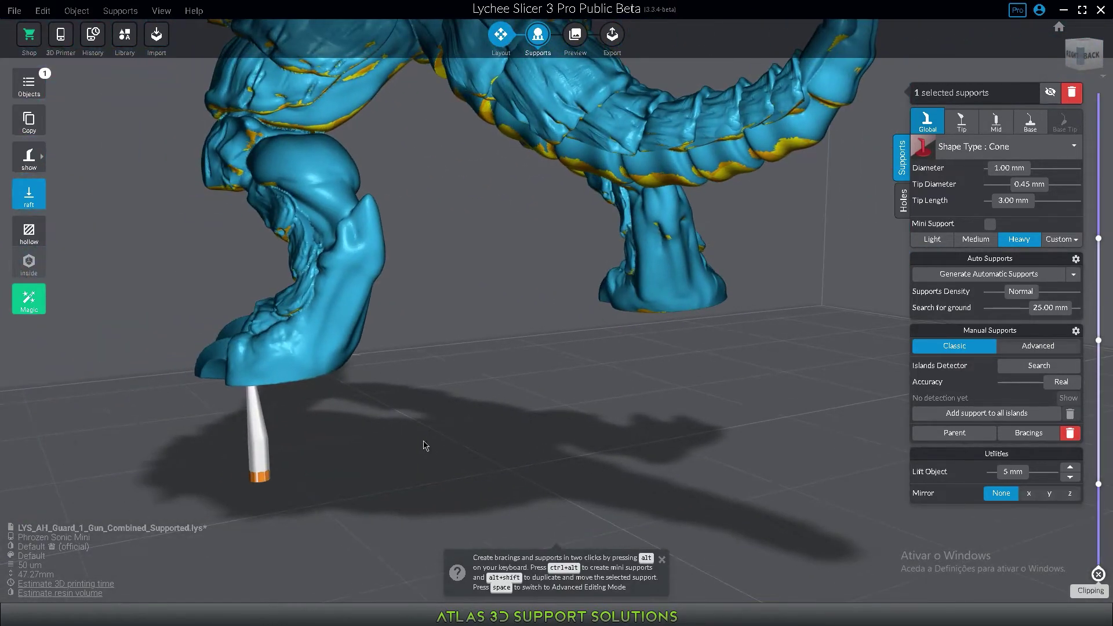
pyautogui.moveTo(398, 368); pyautogui.dragTo(519, 348)
pyautogui.scroll(3, 544, 237)
pyautogui.click(545, 237)
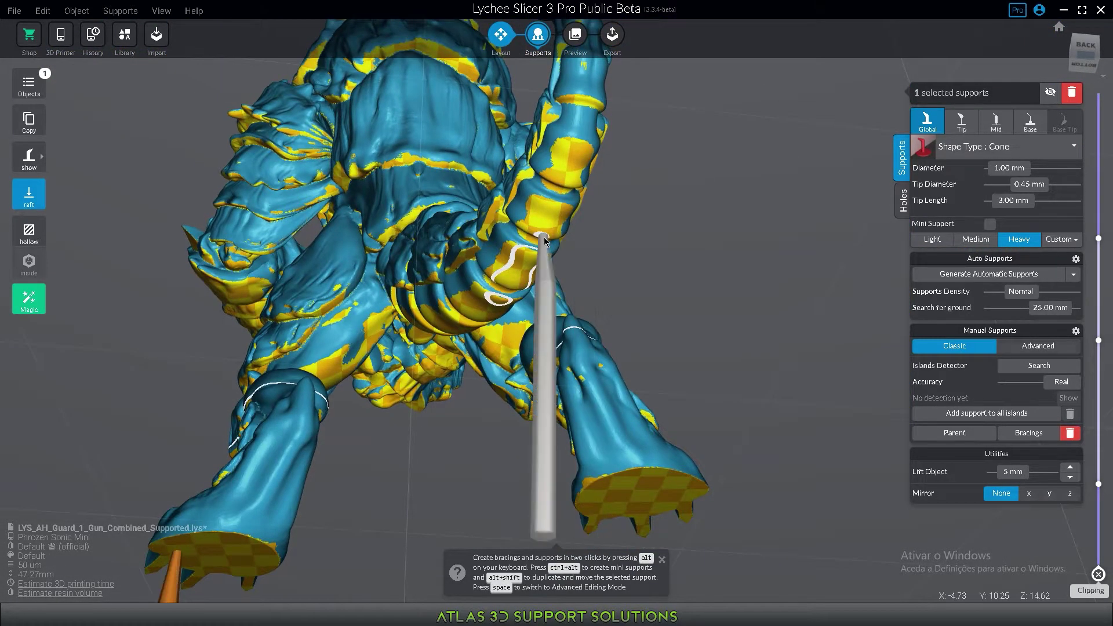
# Shift the tail support's shaft sideways in advanced editing mode so that its tip section slants
pyautogui.moveTo(608, 336); pyautogui.dragTo(577, 344)
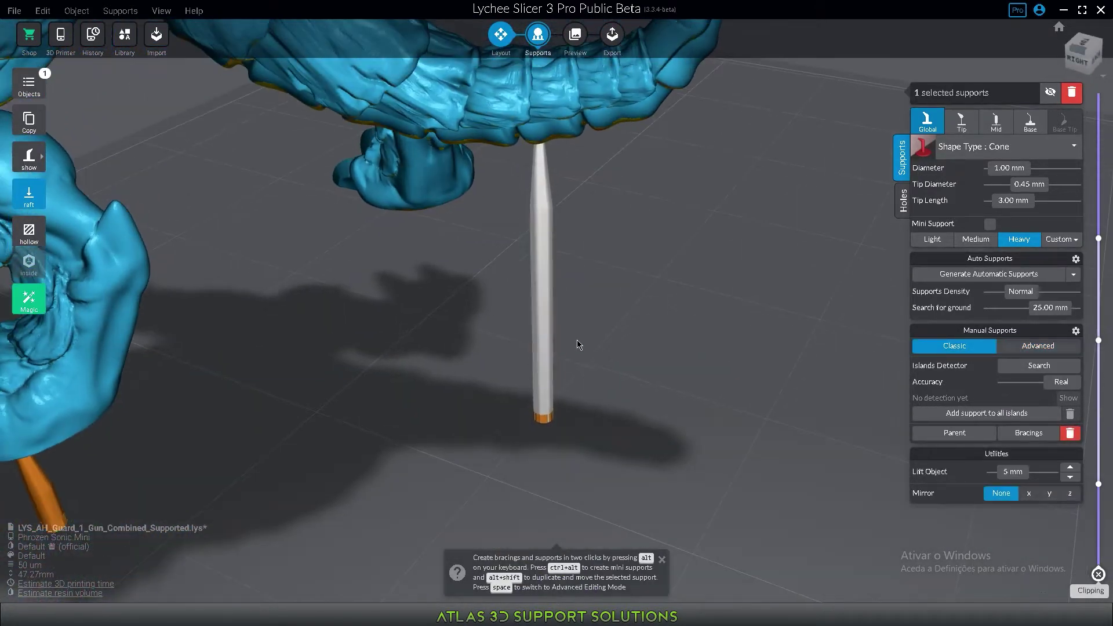
pyautogui.press('space')
pyautogui.click(542, 321)
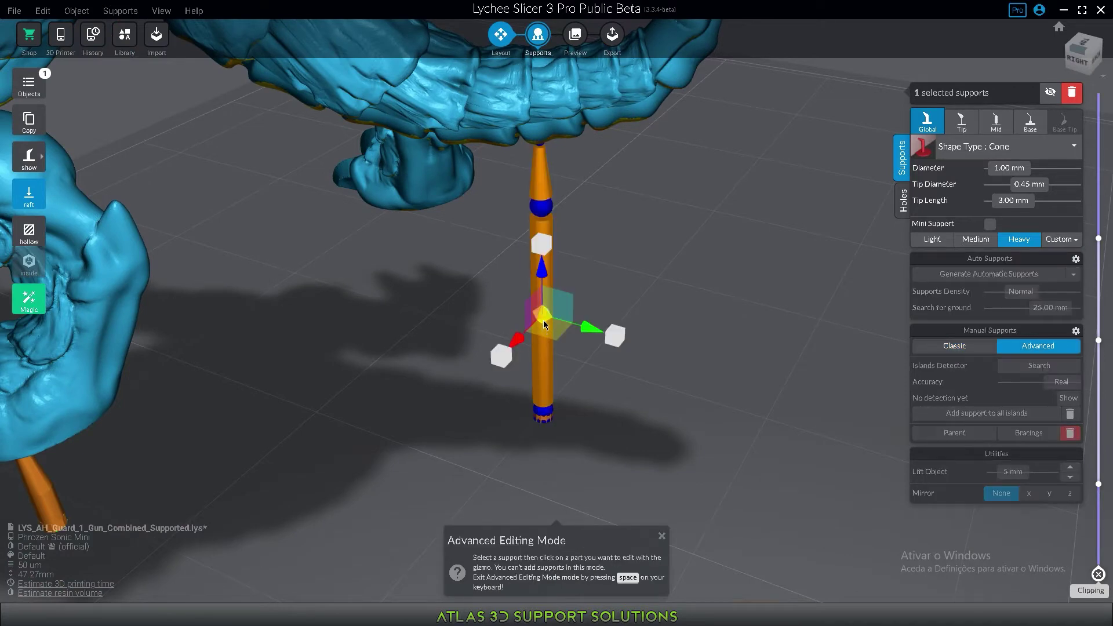
pyautogui.moveTo(543, 320); pyautogui.dragTo(594, 322)
pyautogui.press('space')
# Bring the tail support's shaft back in line vertically beneath its tip in advanced editing mode
pyautogui.moveTo(649, 482); pyautogui.dragTo(666, 316)
pyautogui.press('space')
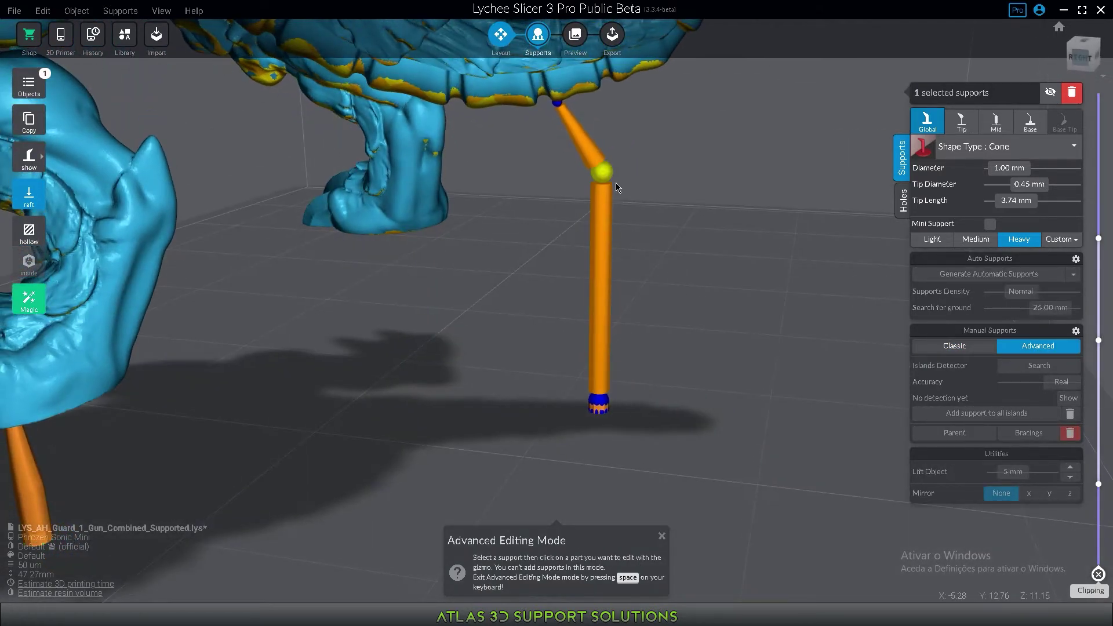
pyautogui.moveTo(603, 175); pyautogui.dragTo(559, 322)
pyautogui.press('space')
pyautogui.press('space')
pyautogui.click(605, 327)
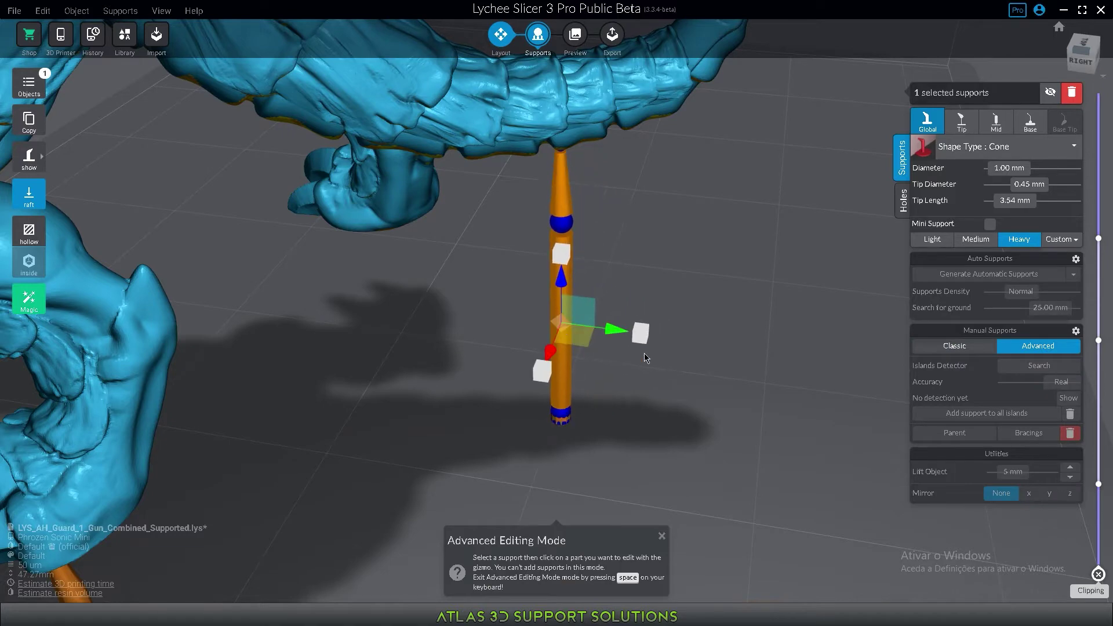
pyautogui.moveTo(637, 324); pyautogui.dragTo(873, 243)
pyautogui.moveTo(618, 227); pyautogui.dragTo(616, 264)
pyautogui.press('space')
# Move the tail support's contact point further along the tail's underside in advanced editing mode, giving a tip length of about 4.27 mm
pyautogui.press('space')
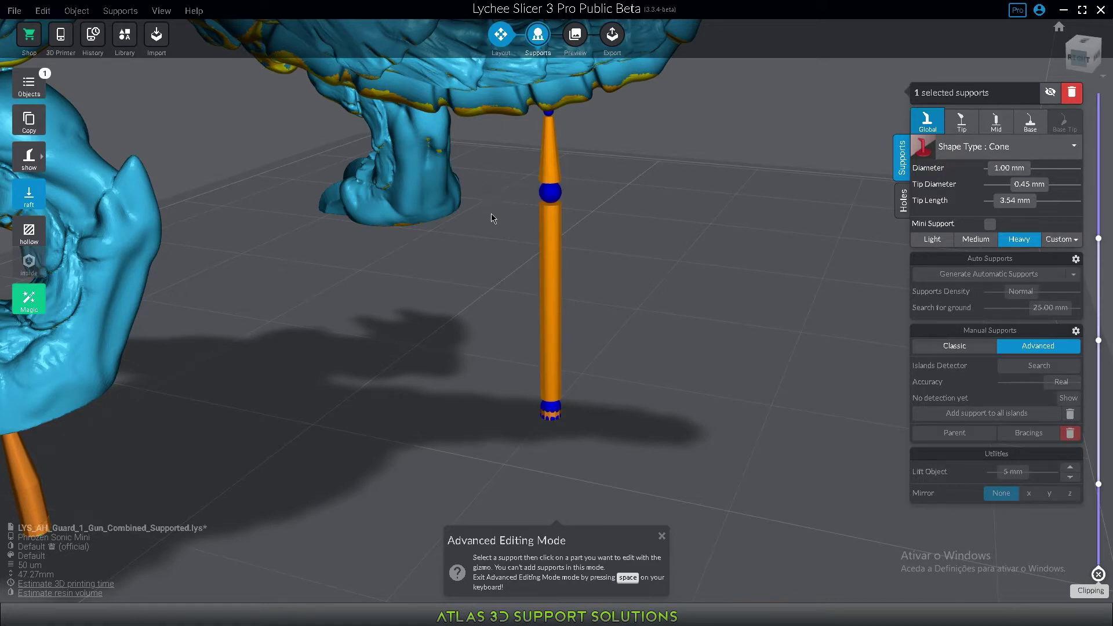
pyautogui.moveTo(488, 187); pyautogui.dragTo(462, 250)
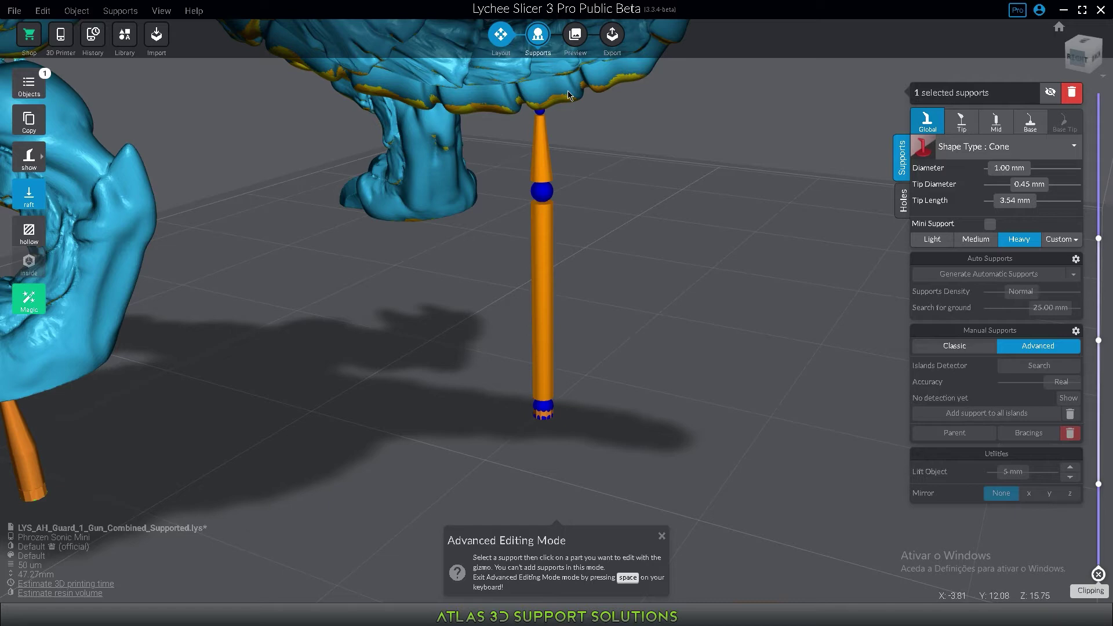
pyautogui.moveTo(664, 234); pyautogui.dragTo(657, 178)
pyautogui.moveTo(584, 146); pyautogui.dragTo(576, 198)
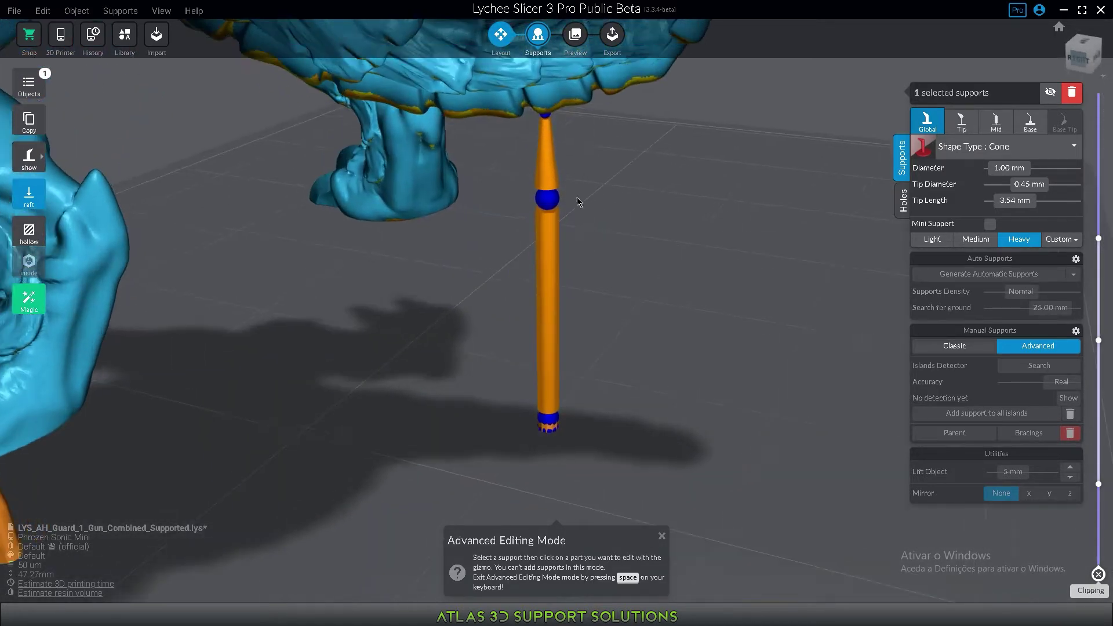
pyautogui.scroll(3, 618, 202)
pyautogui.scroll(-5, 619, 203)
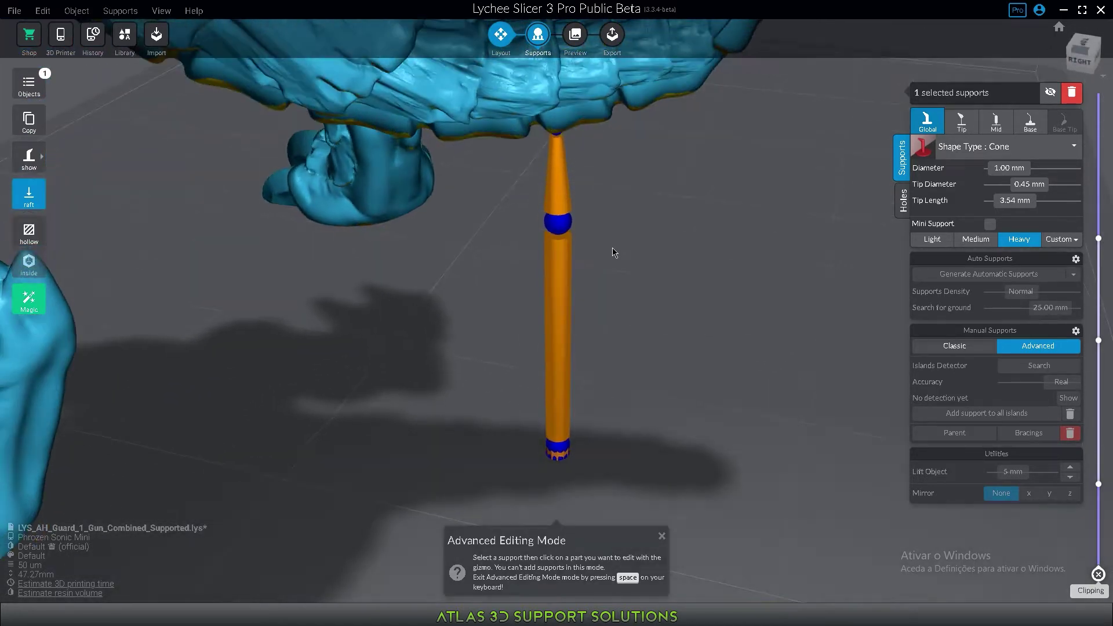
pyautogui.moveTo(610, 248); pyautogui.dragTo(598, 222)
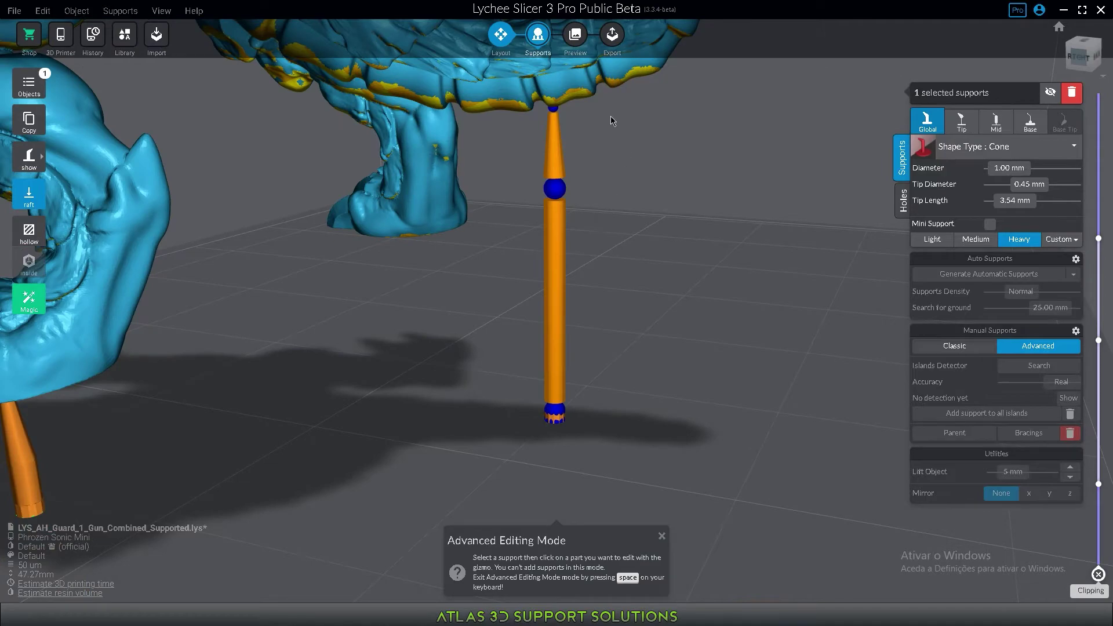
pyautogui.moveTo(521, 199); pyautogui.dragTo(562, 345)
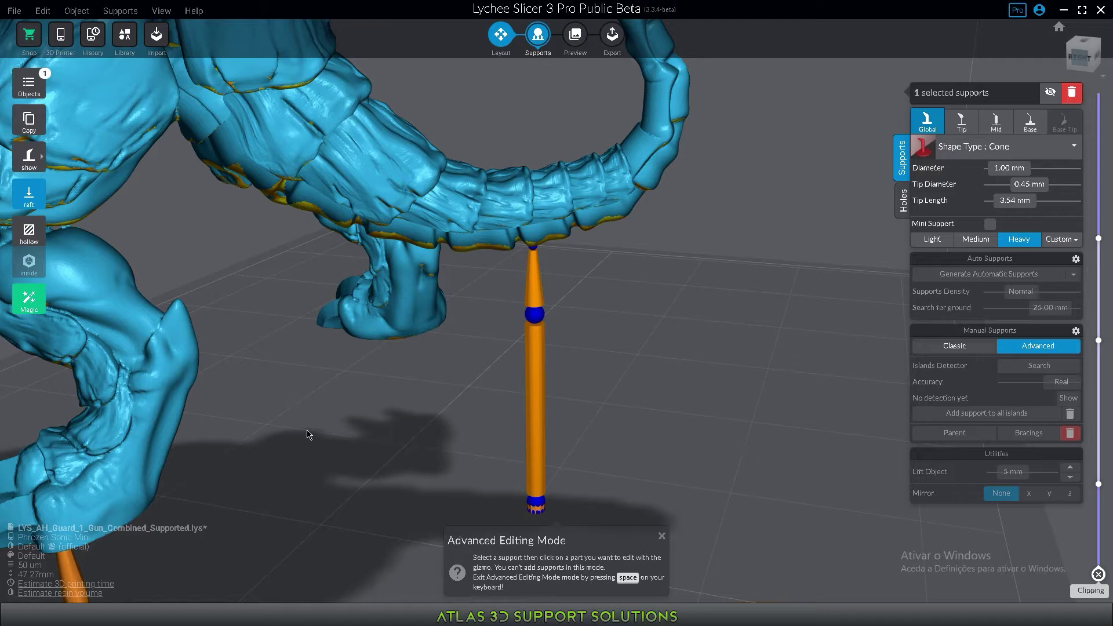
pyautogui.moveTo(552, 284); pyautogui.dragTo(556, 165)
pyautogui.scroll(5, 465, 186)
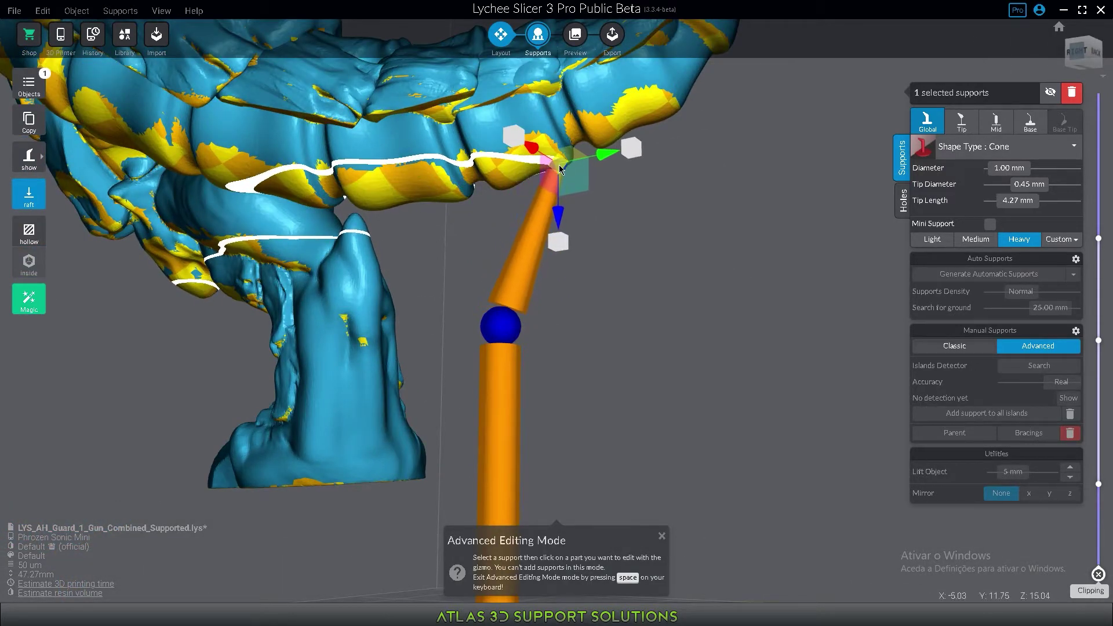
pyautogui.scroll(-5, 591, 326)
pyautogui.moveTo(594, 328); pyautogui.dragTo(591, 358)
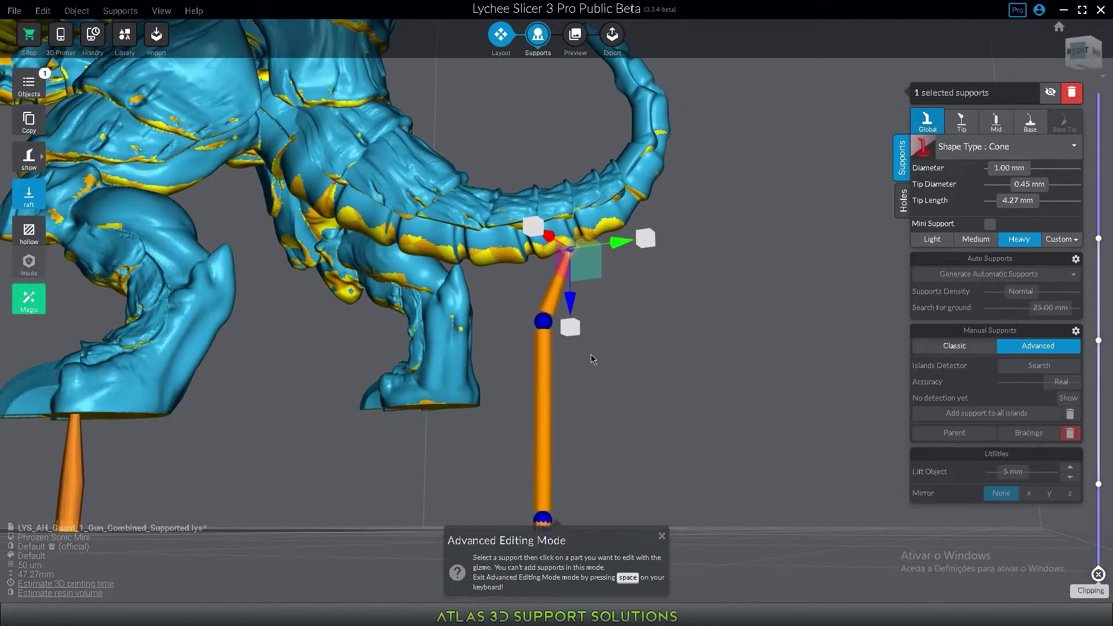
# Pull the tail support's upper joint outward to a tip length of about 5.36 mm and reposition the support's base
pyautogui.moveTo(544, 325); pyautogui.dragTo(644, 313)
pyautogui.moveTo(673, 267); pyautogui.dragTo(649, 486)
pyautogui.moveTo(649, 486)
pyautogui.mouseDown(button='right')
pyautogui.moveTo(382, 442)
pyautogui.moveTo(636, 493)
pyautogui.mouseUp(button='right')
pyautogui.moveTo(636, 485); pyautogui.dragTo(598, 485)
pyautogui.moveTo(684, 444); pyautogui.dragTo(246, 376, button='right')
pyautogui.scroll(4, 673, 335)
pyautogui.scroll(-4, 228, 409)
pyautogui.moveTo(246, 380); pyautogui.dragTo(275, 394)
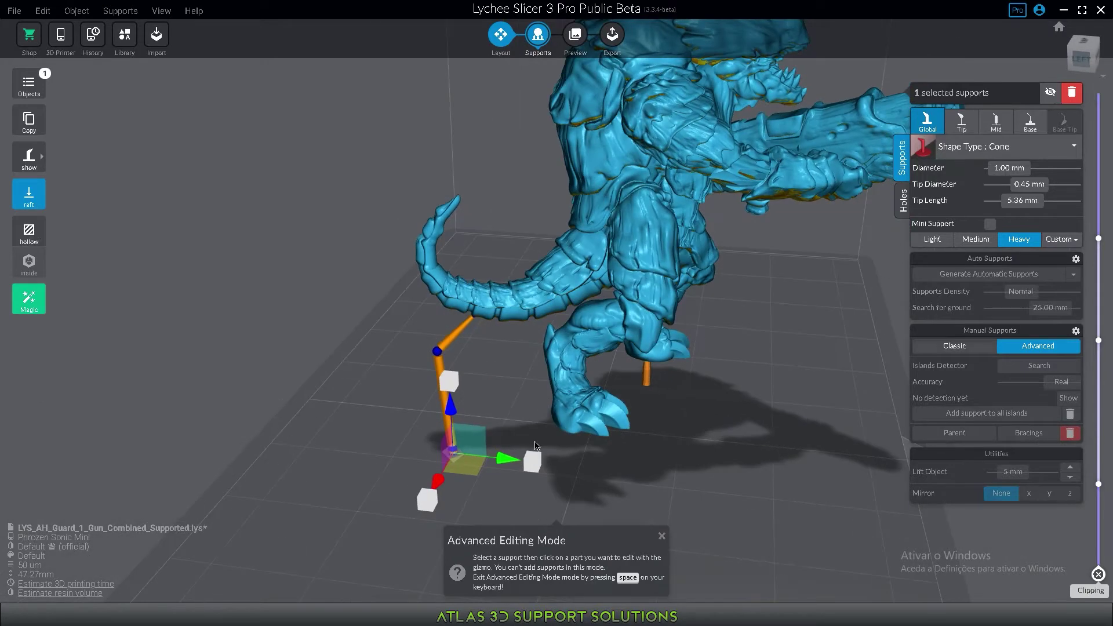
# Check the bent tail support from several angles and return to classic support editing
pyautogui.scroll(5, 315, 353)
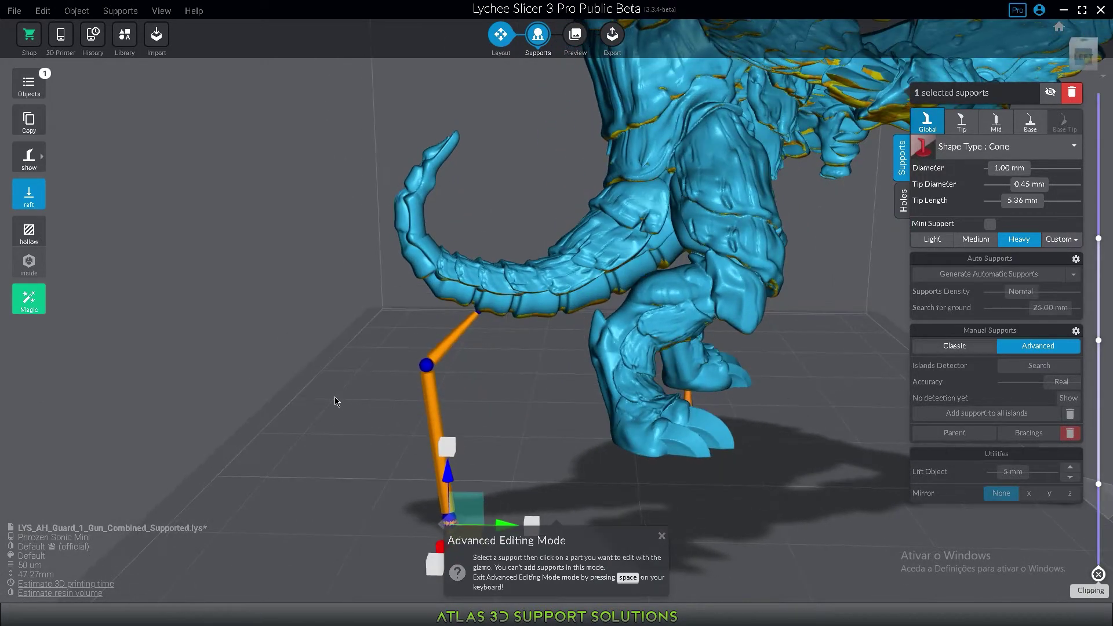
pyautogui.moveTo(359, 293); pyautogui.dragTo(360, 404)
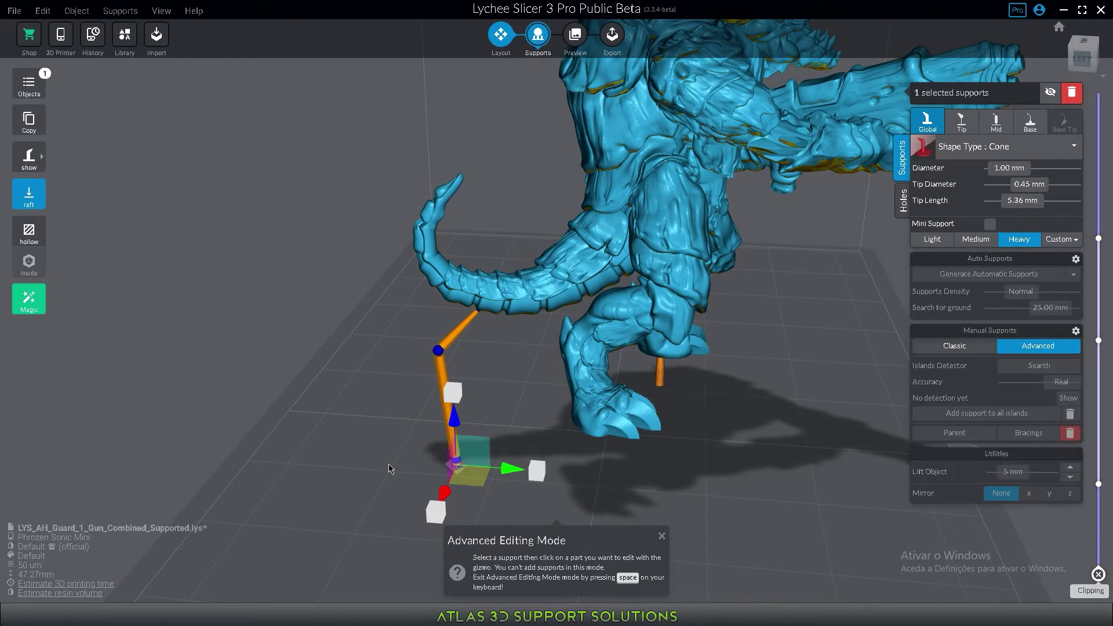
pyautogui.click(537, 401)
pyautogui.moveTo(529, 413); pyautogui.dragTo(424, 454)
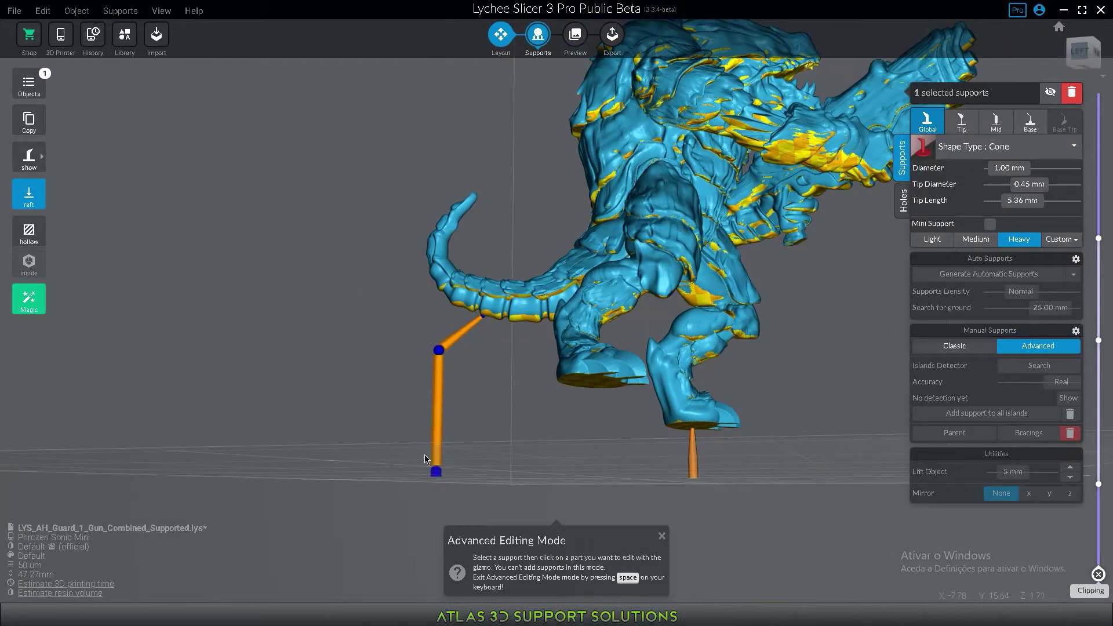
pyautogui.moveTo(462, 182); pyautogui.dragTo(416, 353)
pyautogui.scroll(5, 348, 388)
pyautogui.press('space')
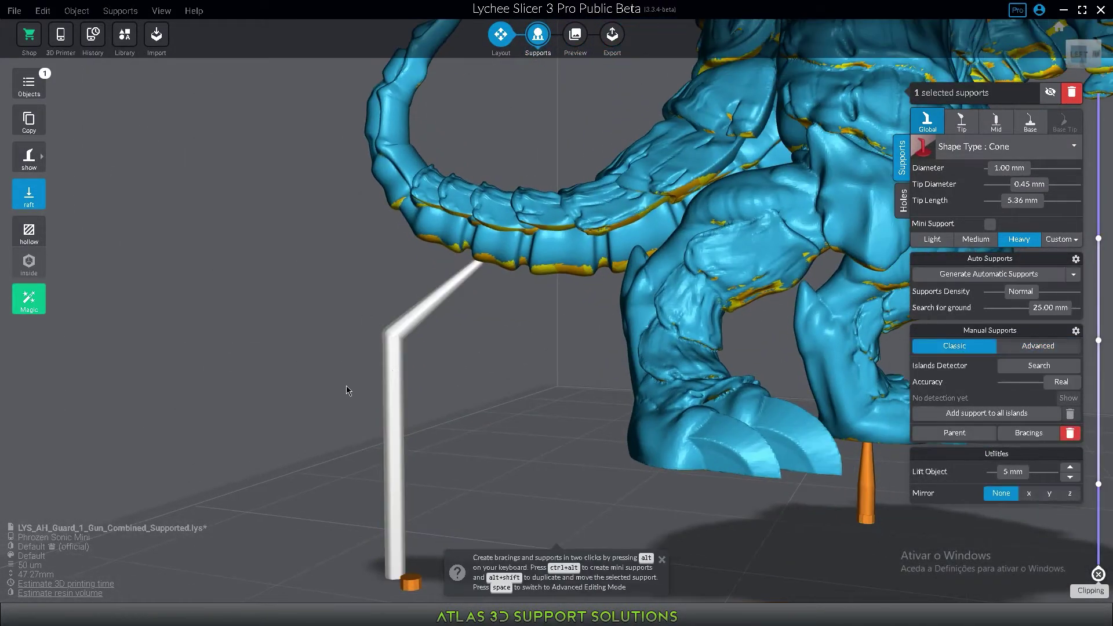
# Set the raft type to Disabled so the supports stand without the Line Triangle raft
pyautogui.scroll(-6, 371, 390)
pyautogui.moveTo(374, 394); pyautogui.dragTo(499, 441)
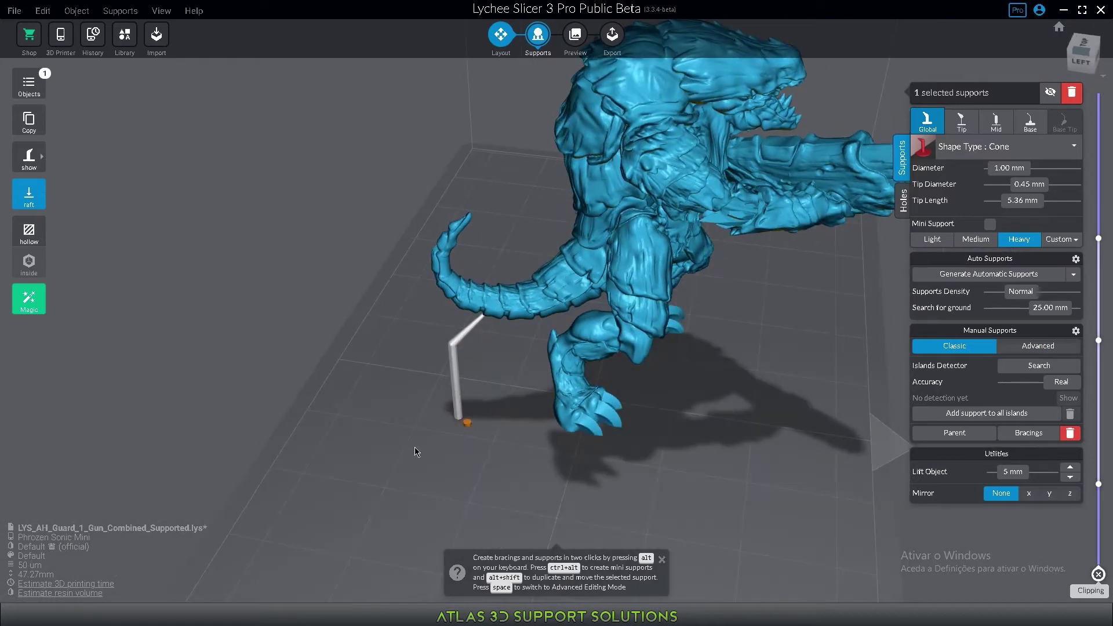
pyautogui.moveTo(415, 447); pyautogui.dragTo(411, 353)
pyautogui.click(23, 194)
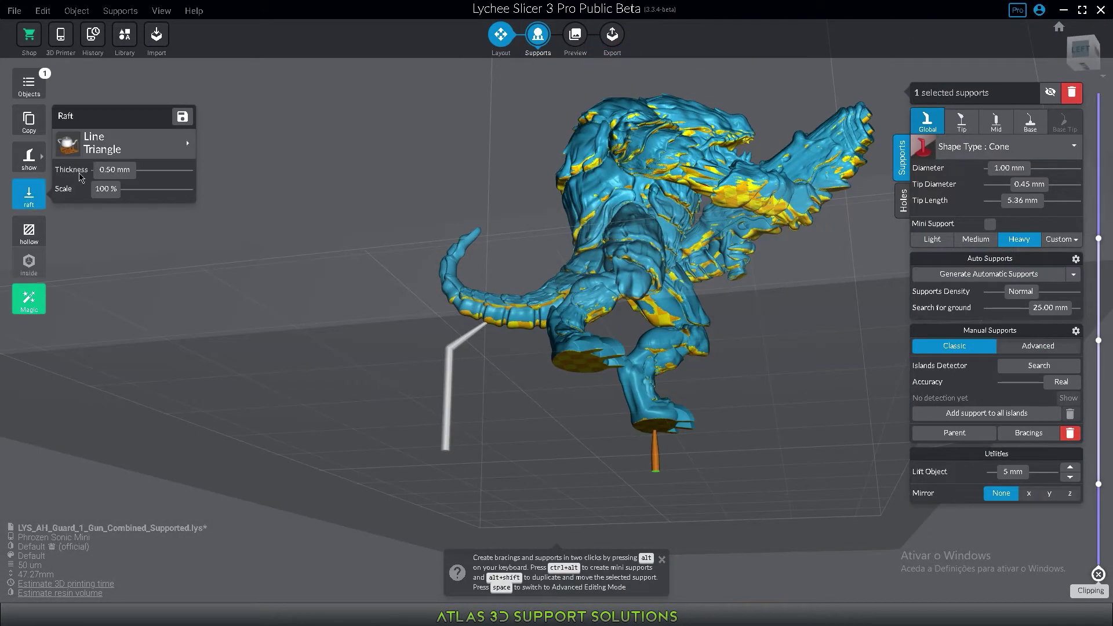
pyautogui.click(122, 148)
pyautogui.click(237, 150)
pyautogui.scroll(5, 342, 248)
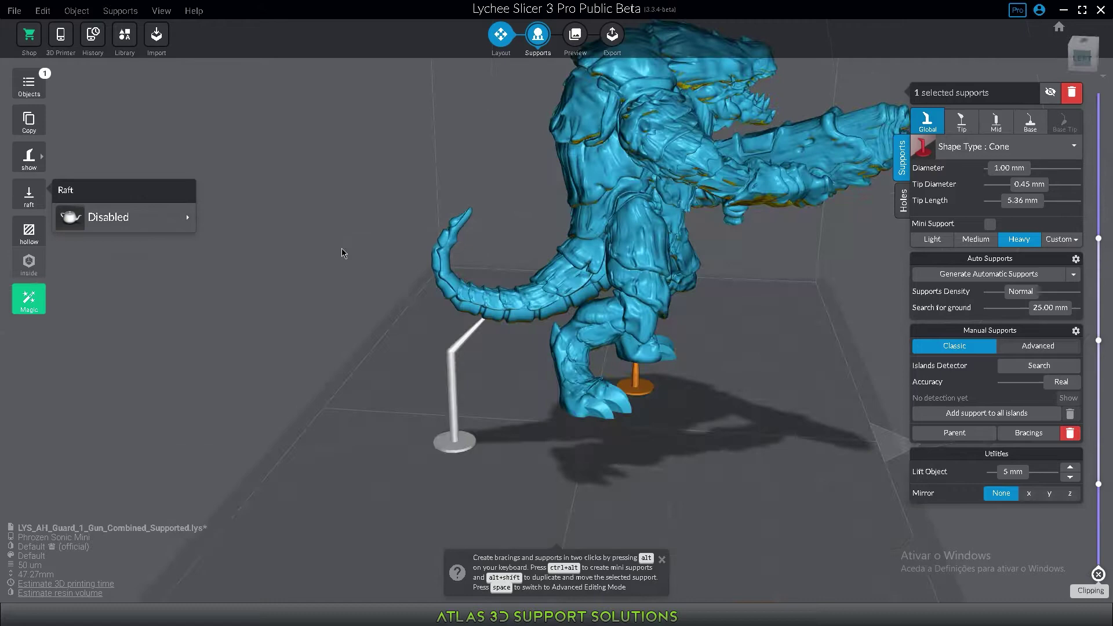
# Try moving the tail support's base to different spots on the build plate in classic mode
pyautogui.moveTo(365, 450); pyautogui.dragTo(600, 307)
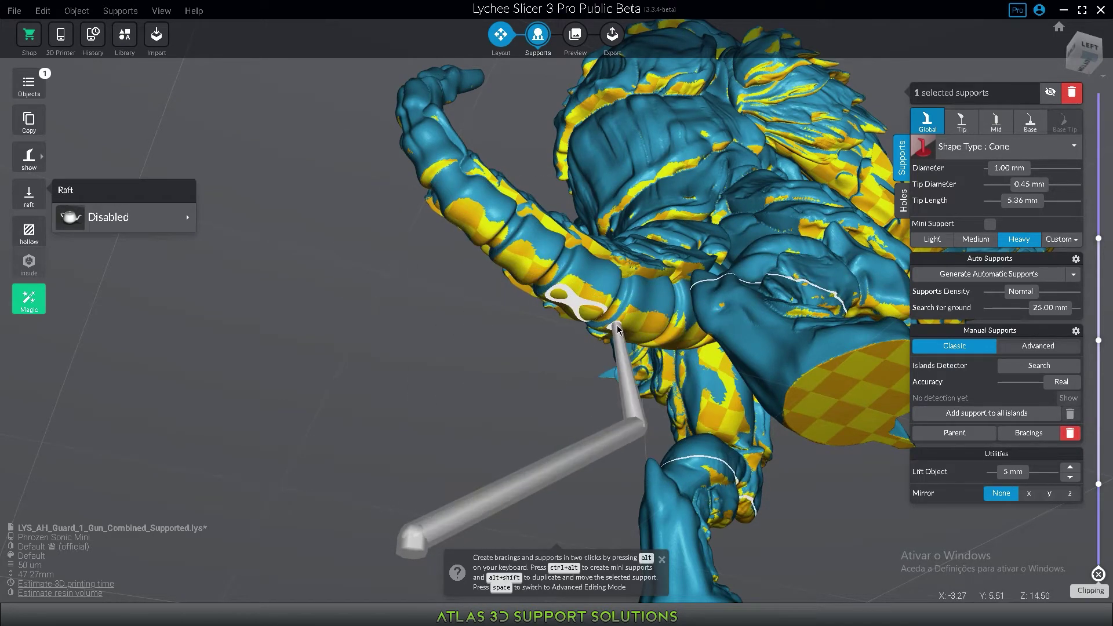
pyautogui.scroll(-5, 601, 307)
pyautogui.moveTo(606, 307); pyautogui.dragTo(617, 393, button='right')
pyautogui.scroll(5, 591, 461)
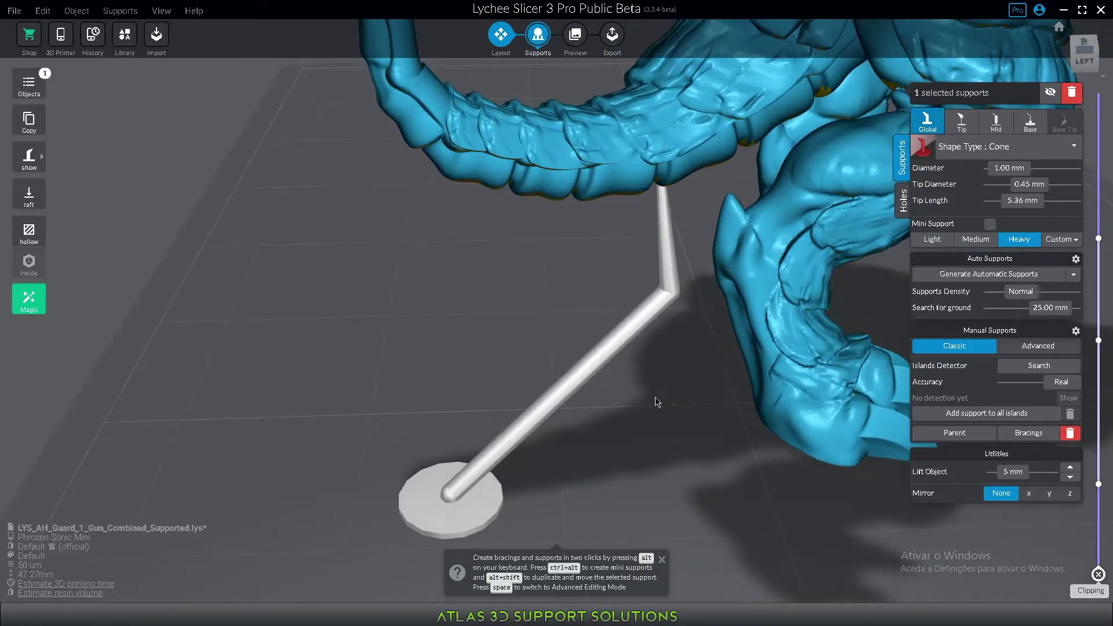
pyautogui.press('v')
pyautogui.moveTo(745, 429); pyautogui.dragTo(713, 238, button='right')
pyautogui.scroll(3, 606, 385)
pyautogui.scroll(-1, 603, 387)
pyautogui.moveTo(690, 453); pyautogui.dragTo(542, 365)
pyautogui.moveTo(541, 365); pyautogui.dragTo(649, 547, button='right')
pyautogui.moveTo(649, 547); pyautogui.dragTo(676, 493)
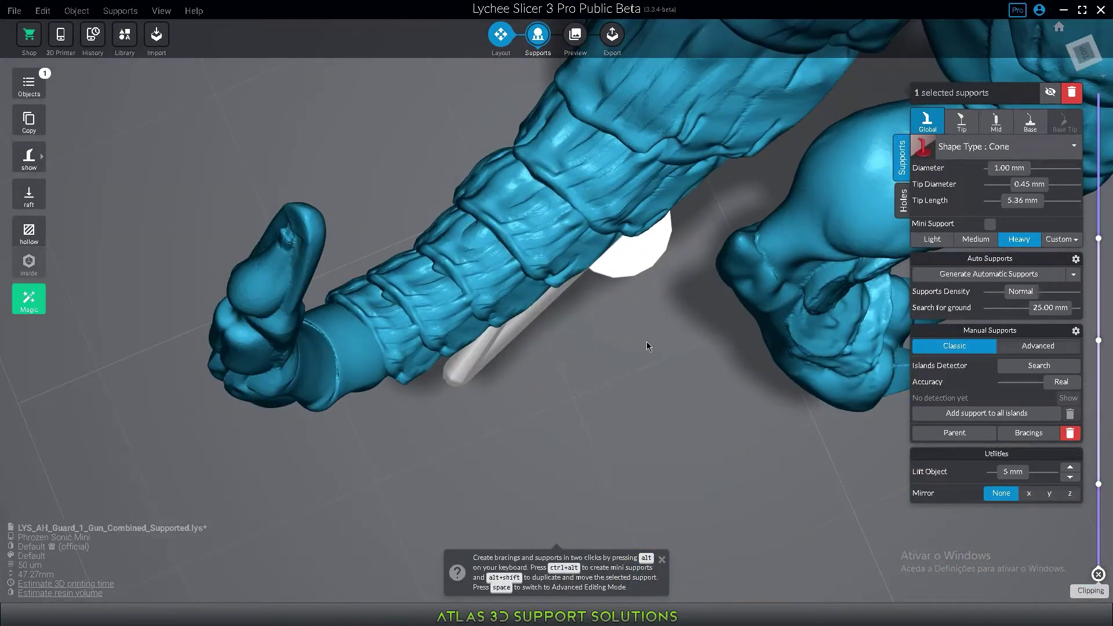
# Try pulling the tail support's base far out beyond the tail, and undo the base moves
pyautogui.moveTo(643, 258); pyautogui.dragTo(137, 280)
pyautogui.moveTo(78, 484); pyautogui.dragTo(69, 271, button='right')
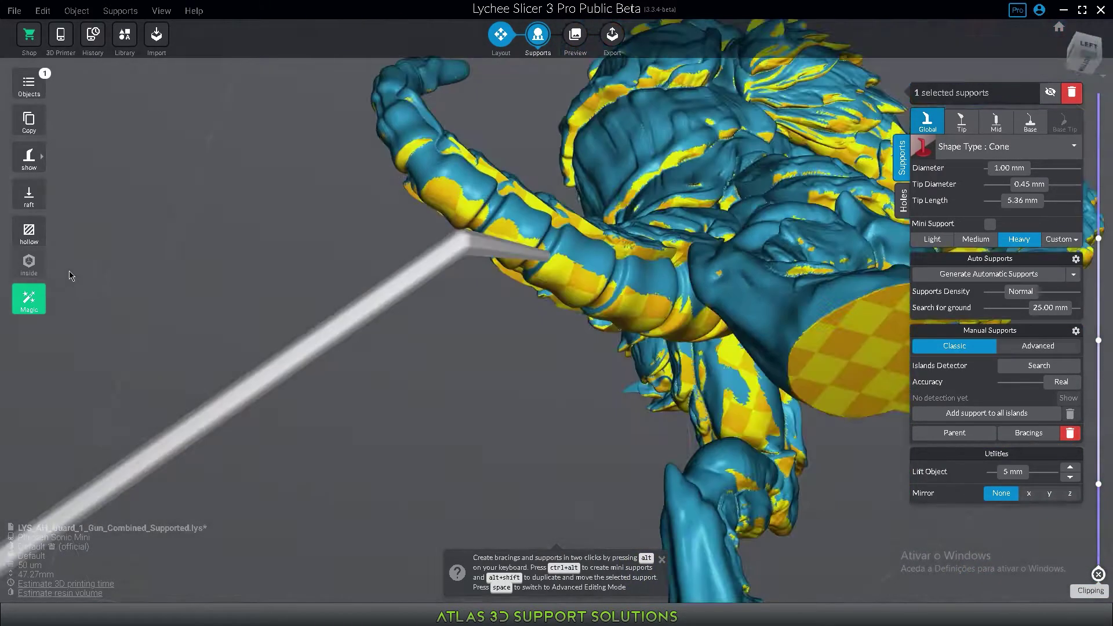
pyautogui.scroll(-4, 214, 349)
pyautogui.moveTo(215, 353); pyautogui.dragTo(334, 325)
pyautogui.hotkey('ctrl', 'z')
pyautogui.scroll(4, 225, 401)
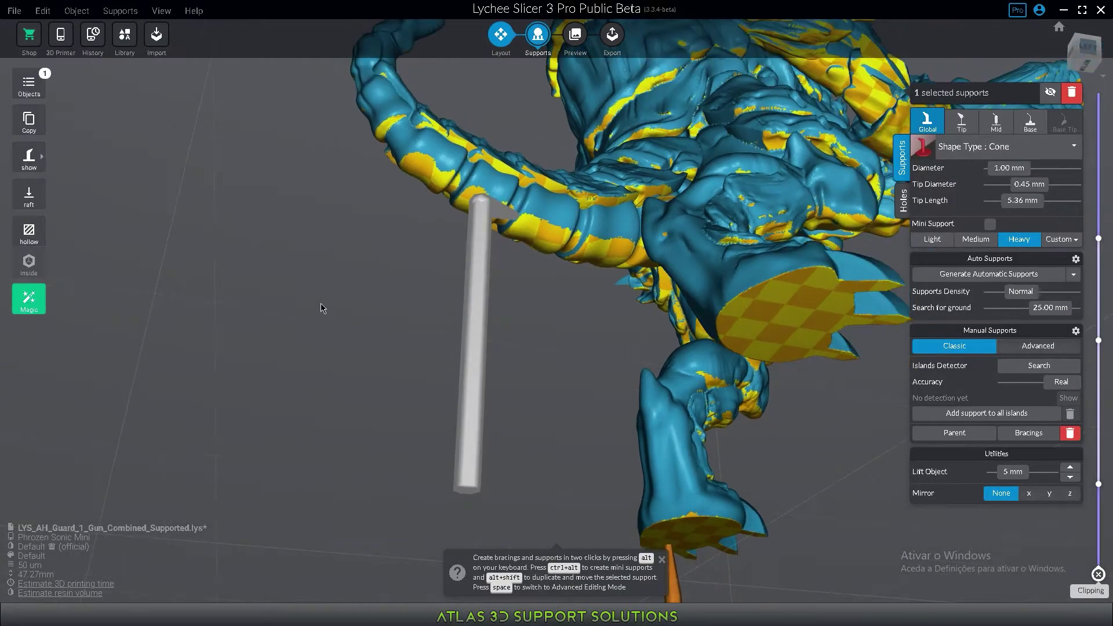
# Lower the tail support's upper joint in advanced editing mode to a tip length of about 7.28 mm and return to classic mode
pyautogui.moveTo(335, 316); pyautogui.dragTo(474, 185, button='right')
pyautogui.moveTo(474, 185); pyautogui.dragTo(459, 362)
pyautogui.press('space')
pyautogui.click(467, 215)
pyautogui.moveTo(552, 296); pyautogui.dragTo(543, 256, button='right')
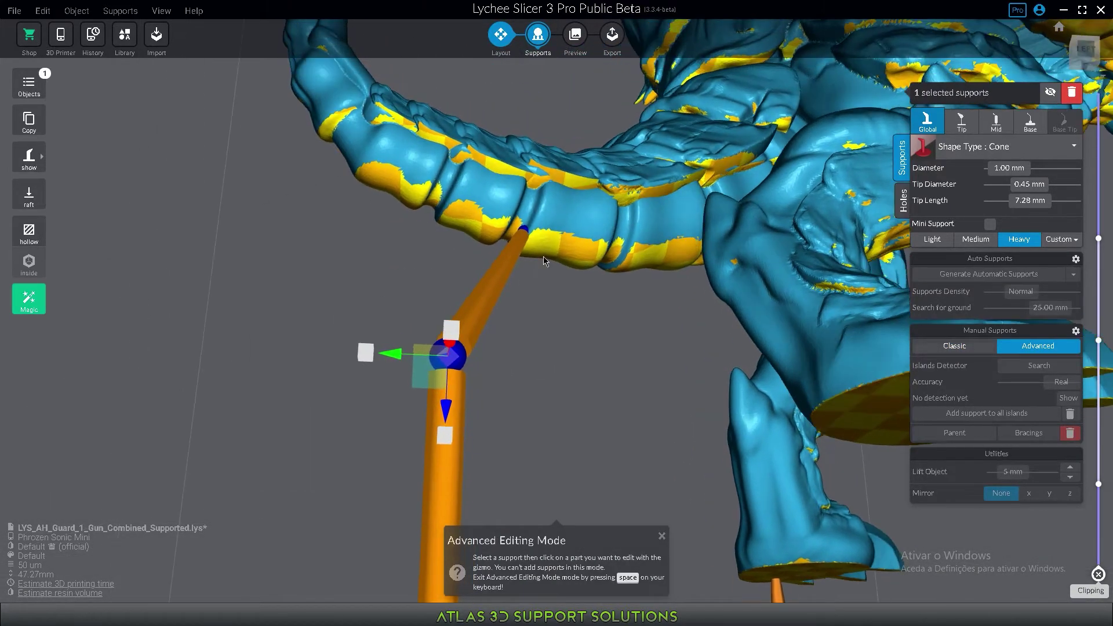
pyautogui.scroll(-5, 531, 273)
pyautogui.press('space')
# Add two angled support legs branching from the middle of the tail support's shaft down to the build plate
pyautogui.moveTo(531, 273); pyautogui.dragTo(493, 356)
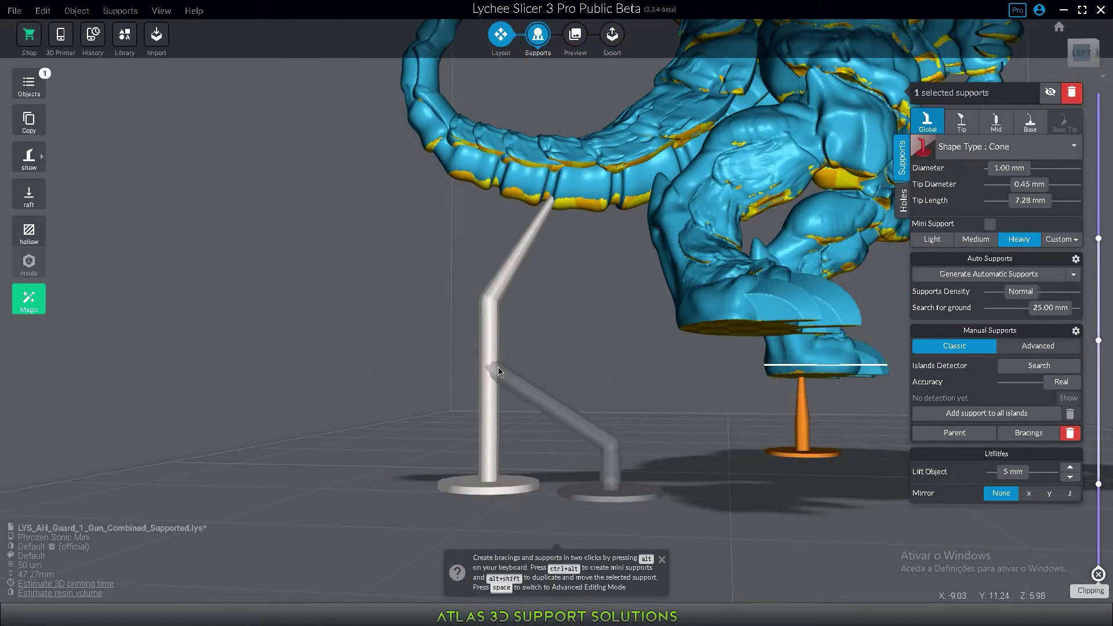
pyautogui.doubleClick(498, 367)
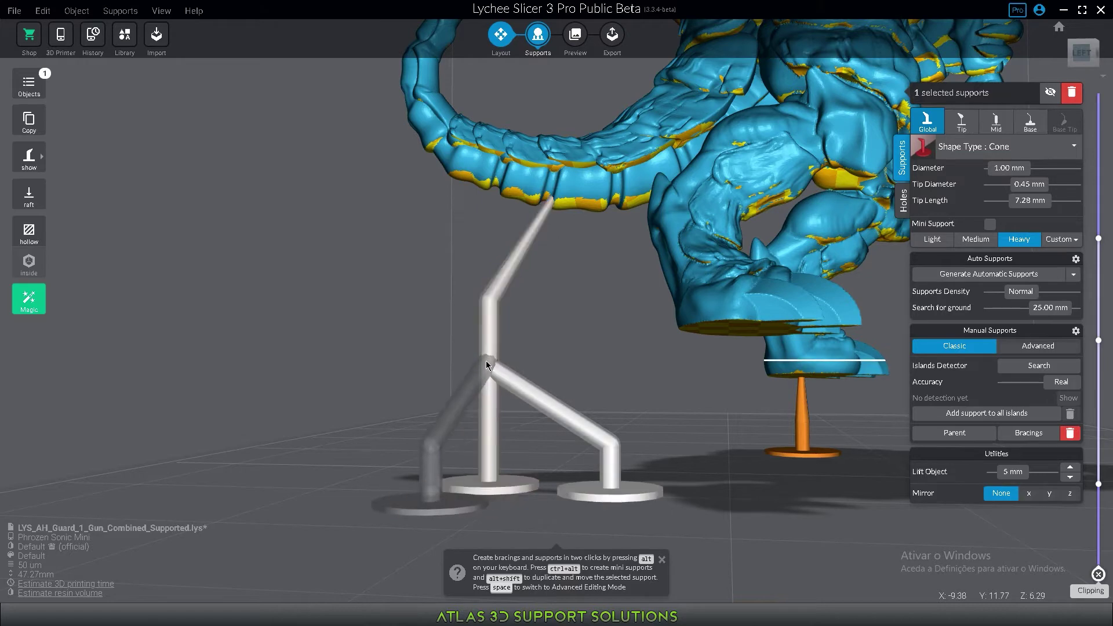
pyautogui.doubleClick(486, 361)
pyautogui.moveTo(486, 360); pyautogui.dragTo(543, 324, button='right')
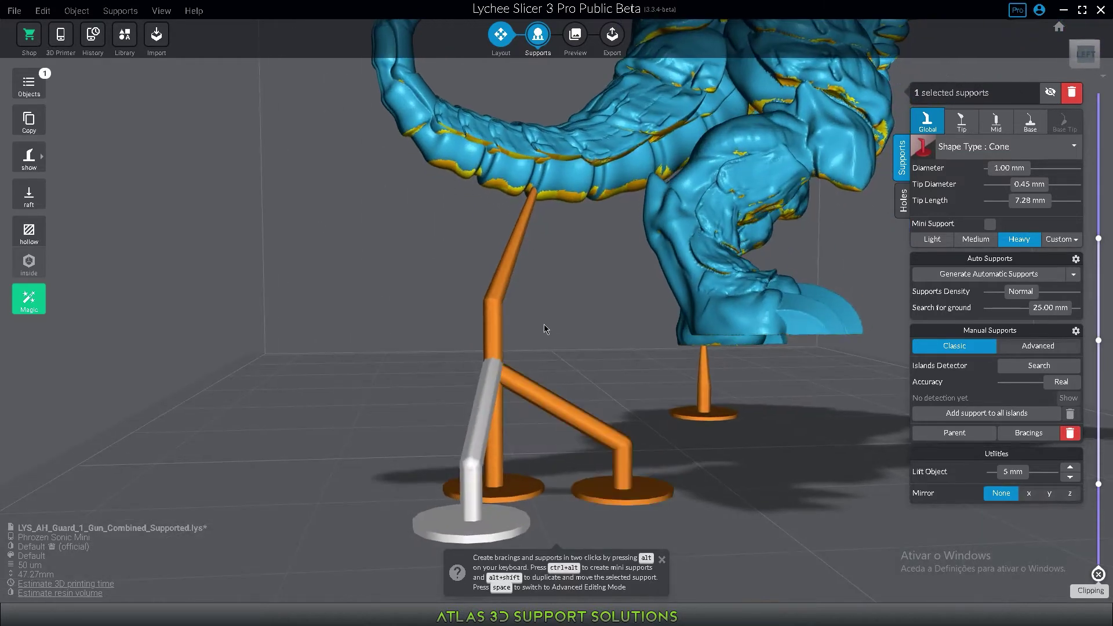
# Add a second heavy support under the tail beside the first, with its shaft running diagonally into the nearer angled leg
pyautogui.click(495, 310)
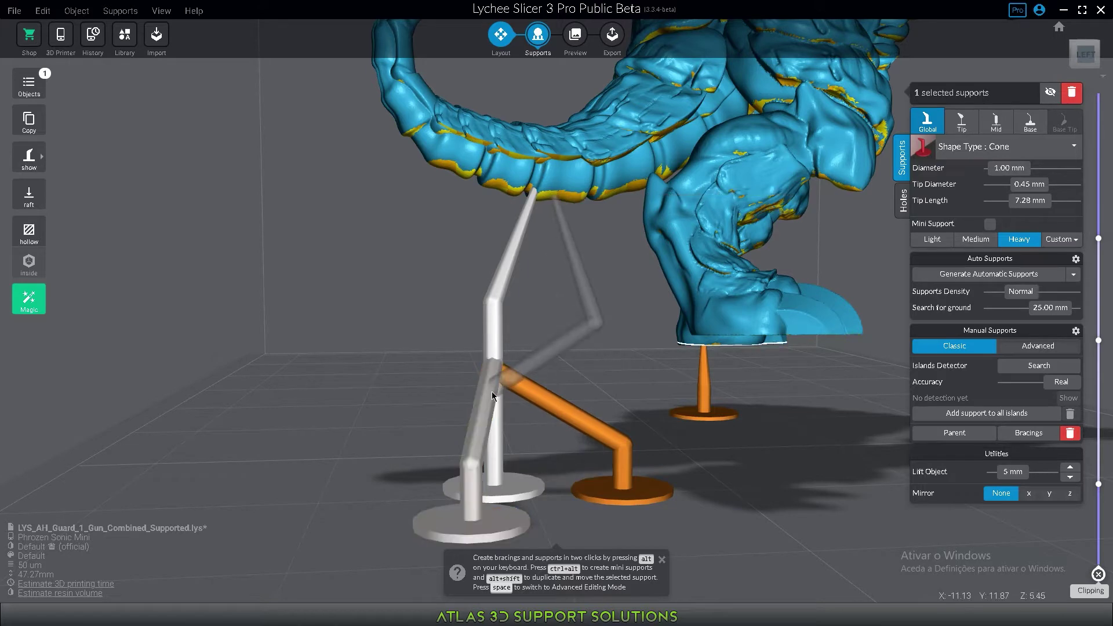
pyautogui.click(468, 451)
pyautogui.moveTo(468, 451); pyautogui.dragTo(614, 368, button='right')
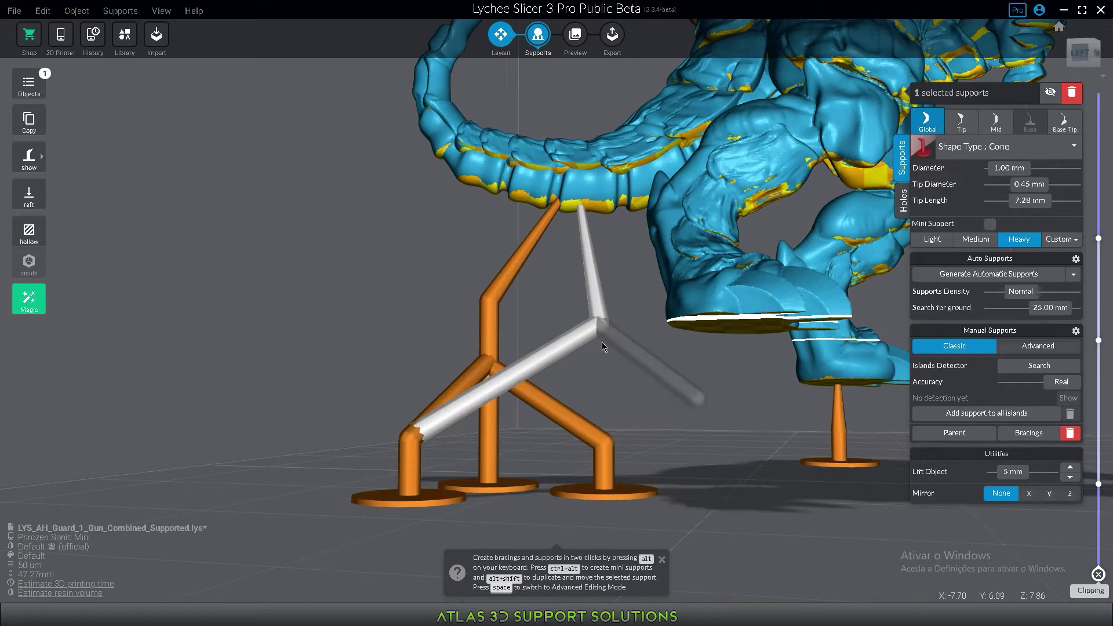
# Brace the second support's upper joint to the other angled leg, and the first support's joint to the diagonal shaft
pyautogui.click(597, 447)
pyautogui.moveTo(597, 448); pyautogui.dragTo(561, 363, button='right')
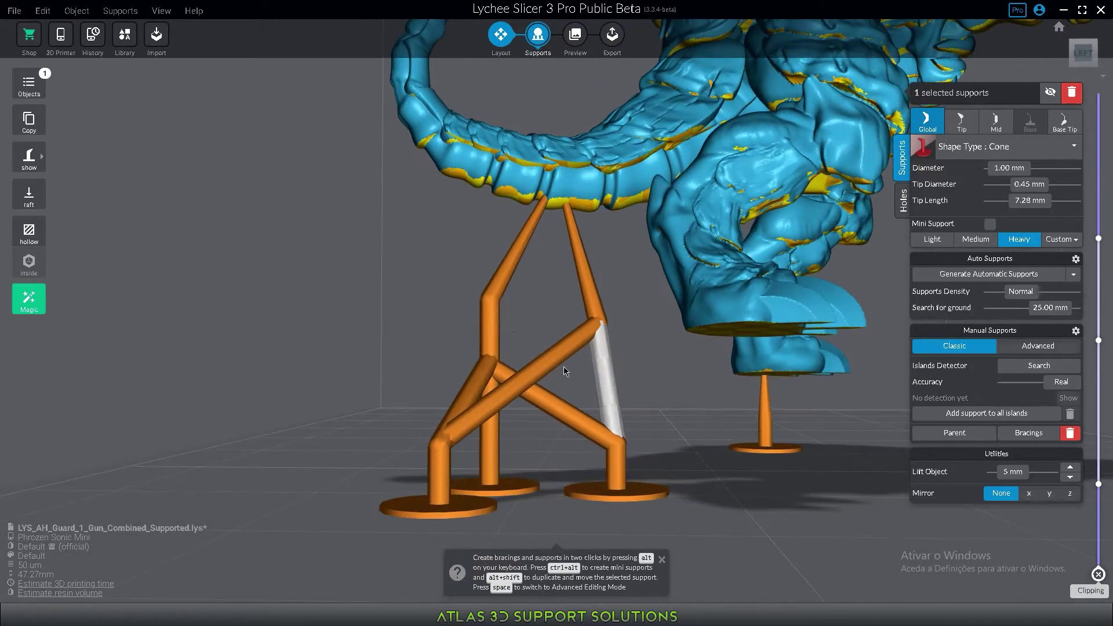
pyautogui.keyDown('alt'); pyautogui.click(490, 303); pyautogui.keyUp('alt')
pyautogui.keyDown('alt'); pyautogui.click(542, 360); pyautogui.keyUp('alt')
# Examine the contact points of both tail supports and their bracing up close
pyautogui.moveTo(375, 380); pyautogui.dragTo(603, 276, button='right')
pyautogui.scroll(4, 497, 270)
pyautogui.scroll(3, 610, 262)
pyautogui.scroll(3, 610, 262)
pyautogui.moveTo(603, 244); pyautogui.dragTo(594, 240)
pyautogui.scroll(-2, 606, 264)
pyautogui.scroll(-3, 607, 265)
pyautogui.moveTo(607, 265); pyautogui.dragTo(626, 339, button='right')
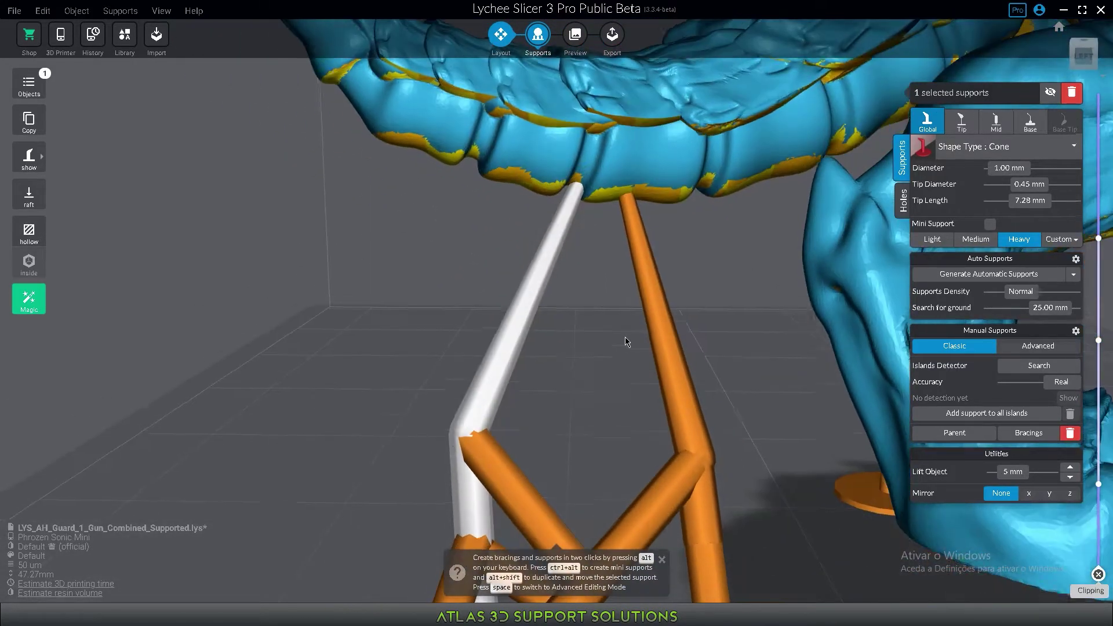
pyautogui.scroll(3, 593, 280)
pyautogui.moveTo(593, 281); pyautogui.dragTo(597, 227, button='right')
# Duplicate the first tail support in advanced editing mode, placing the copy's tip on the neighbouring segment and pulling its upper joint outward
pyautogui.press('space')
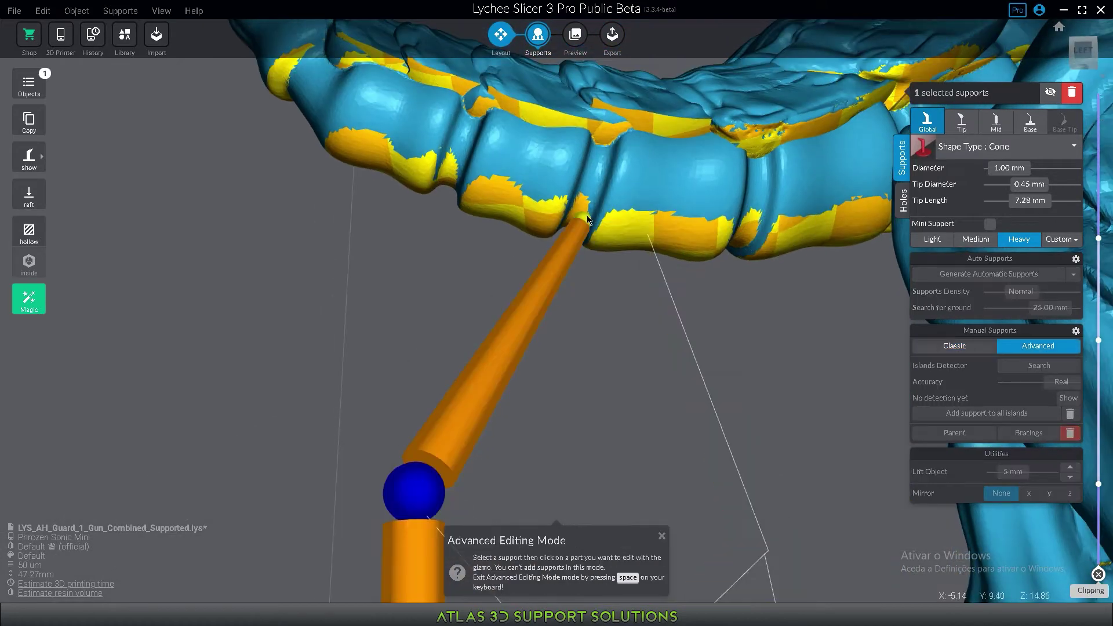
pyautogui.press('space')
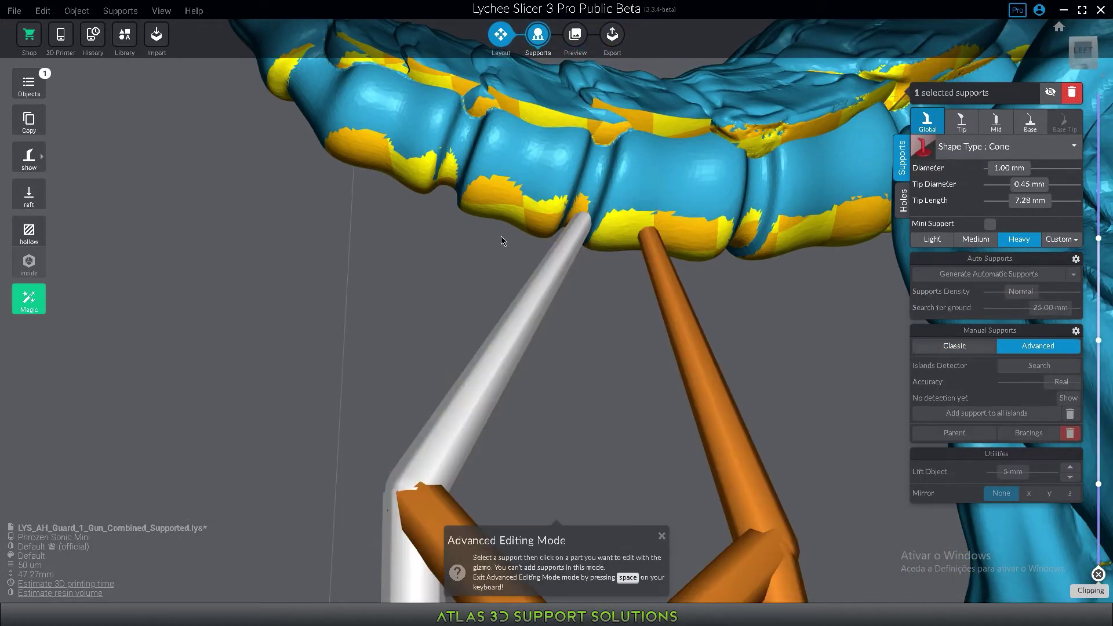
pyautogui.press('space')
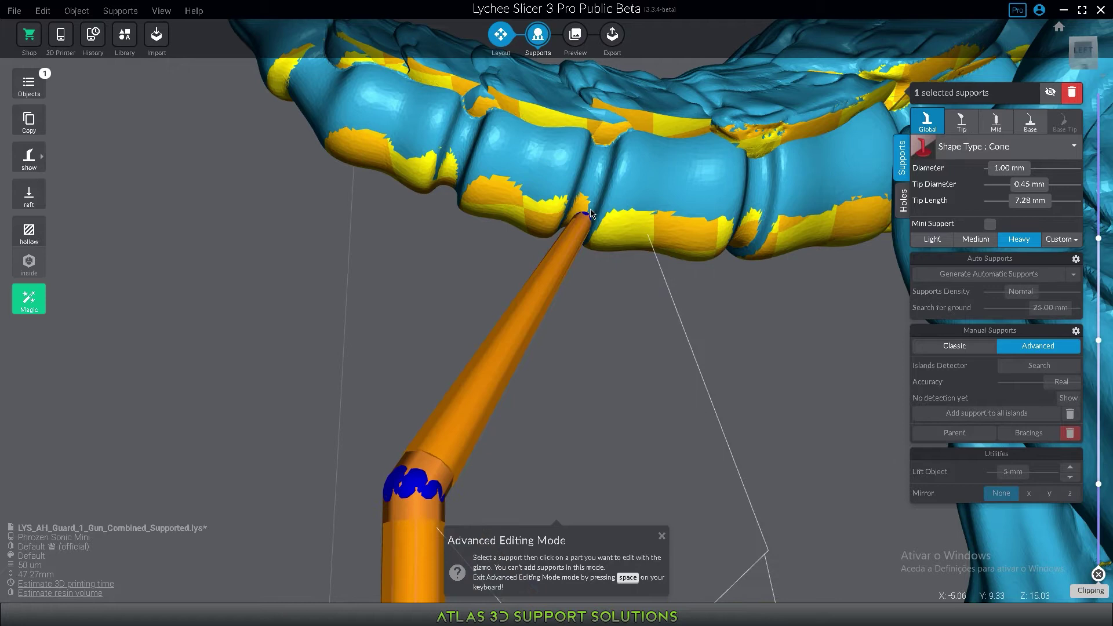
pyautogui.click(590, 214)
pyautogui.moveTo(589, 215); pyautogui.dragTo(536, 227)
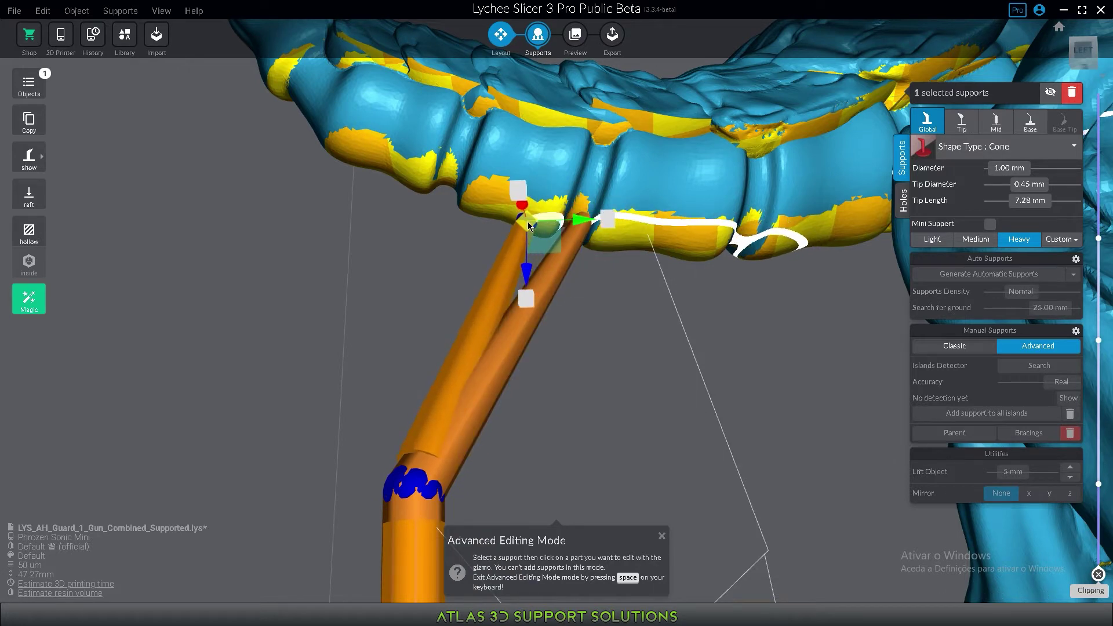
pyautogui.scroll(-1, 529, 226)
pyautogui.scroll(1, 432, 397)
pyautogui.moveTo(437, 456); pyautogui.dragTo(379, 426)
pyautogui.moveTo(400, 427); pyautogui.dragTo(485, 434, button='right')
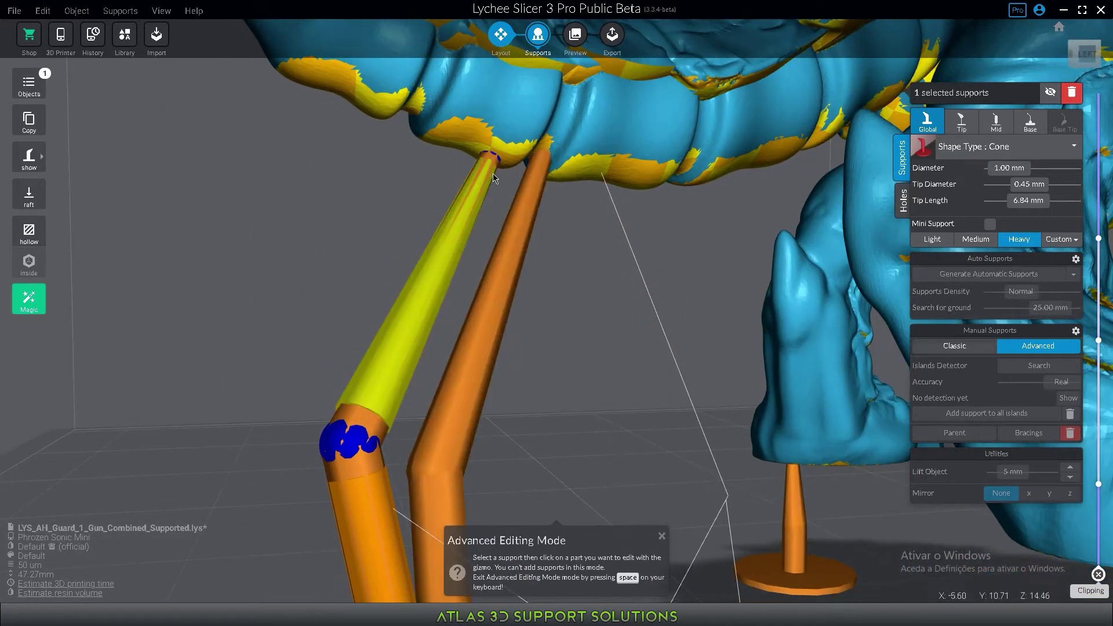
# Duplicate the copied support's tip three more times, spacing the contact points along the underside toward the tail's end
pyautogui.click(493, 173)
pyautogui.moveTo(492, 174); pyautogui.dragTo(517, 275, button='right')
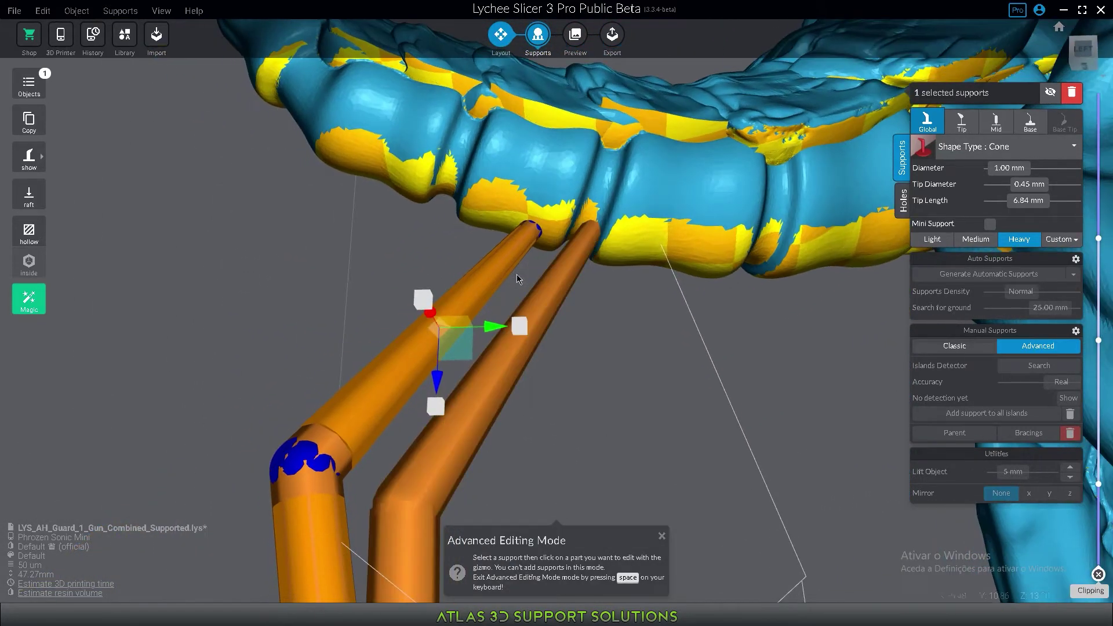
pyautogui.click(531, 224)
pyautogui.moveTo(547, 242); pyautogui.dragTo(349, 164)
pyautogui.click(381, 324)
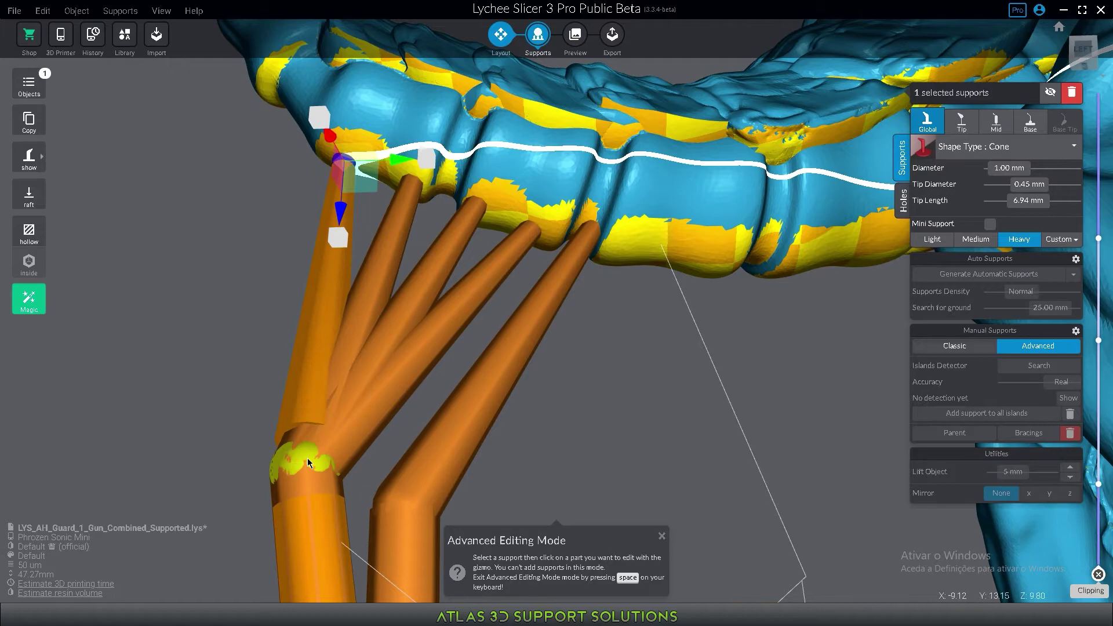
# Pull the outermost tail support's upper joint outward and return to classic support editing
pyautogui.moveTo(307, 459); pyautogui.dragTo(239, 401)
pyautogui.scroll(-4, 330, 424)
pyautogui.moveTo(536, 278); pyautogui.dragTo(551, 415, button='right')
pyautogui.scroll(-4, 560, 414)
pyautogui.press('space')
# Add a bracing from the outermost tail support's shaft to the middle of the second support's diagonal shaft
pyautogui.scroll(-4, 581, 316)
pyautogui.moveTo(461, 396); pyautogui.dragTo(457, 449, button='right')
pyautogui.keyDown('shift'); pyautogui.moveTo(660, 530); pyautogui.dragTo(405, 291); pyautogui.keyUp('shift')
pyautogui.moveTo(404, 291); pyautogui.dragTo(419, 263, button='right')
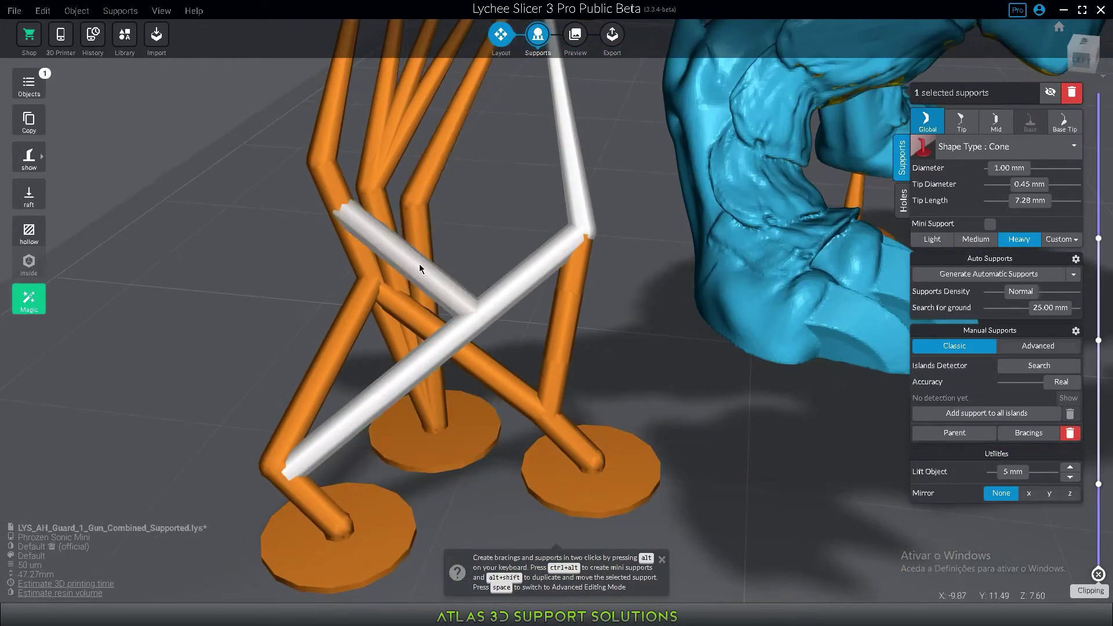
# Fan out further bracings from the outermost shaft along the diagonal shaft up to the second support's upper joint
pyautogui.press('space')
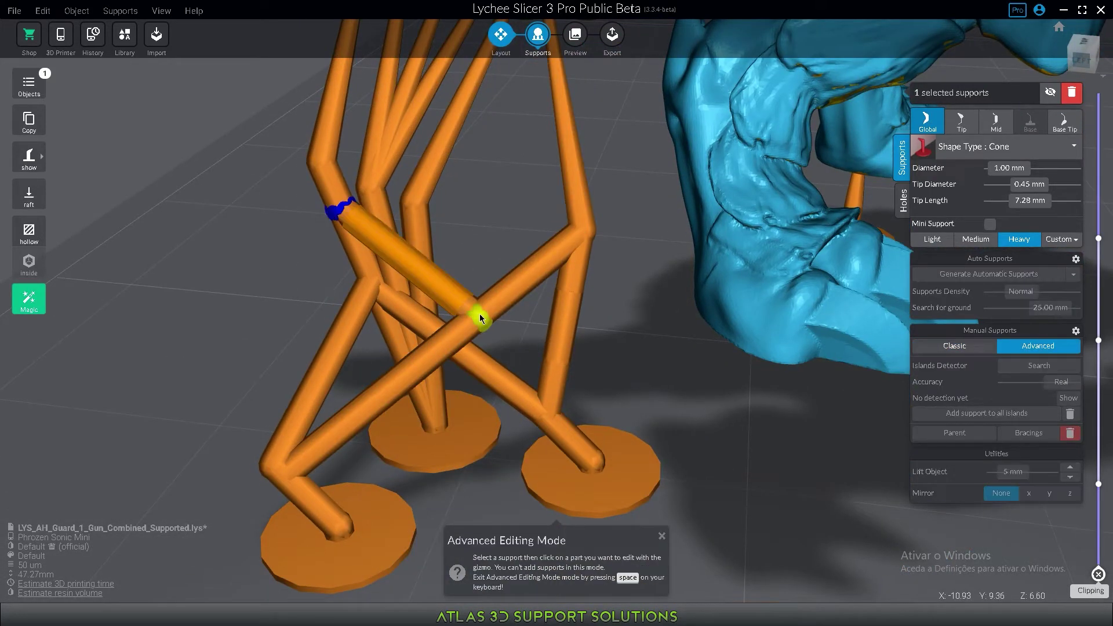
pyautogui.press('space')
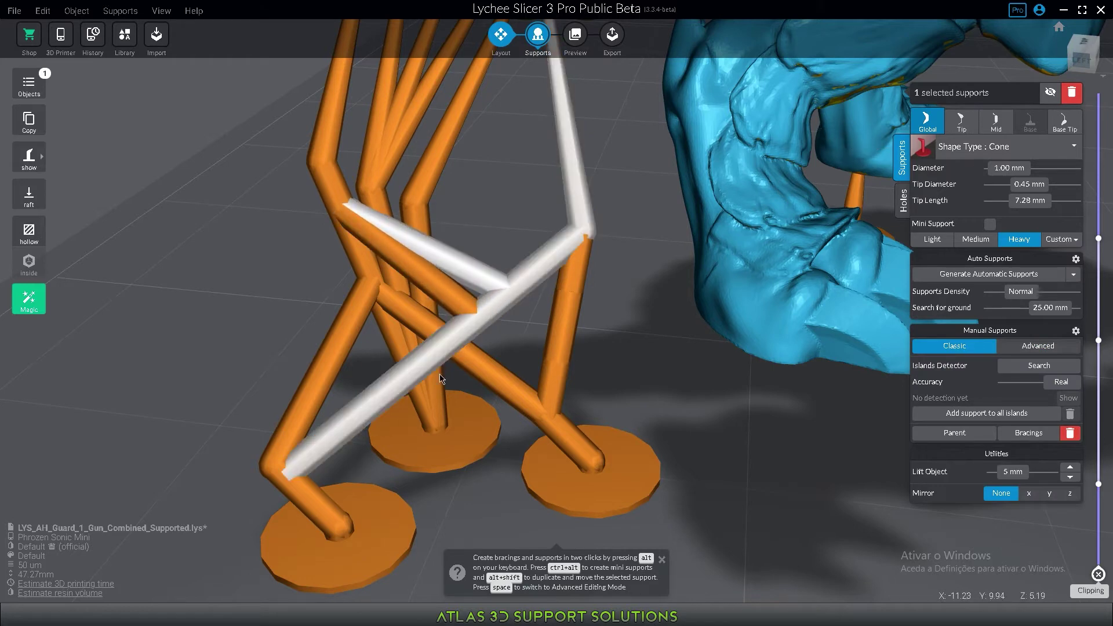
pyautogui.moveTo(440, 374); pyautogui.dragTo(465, 343, button='right')
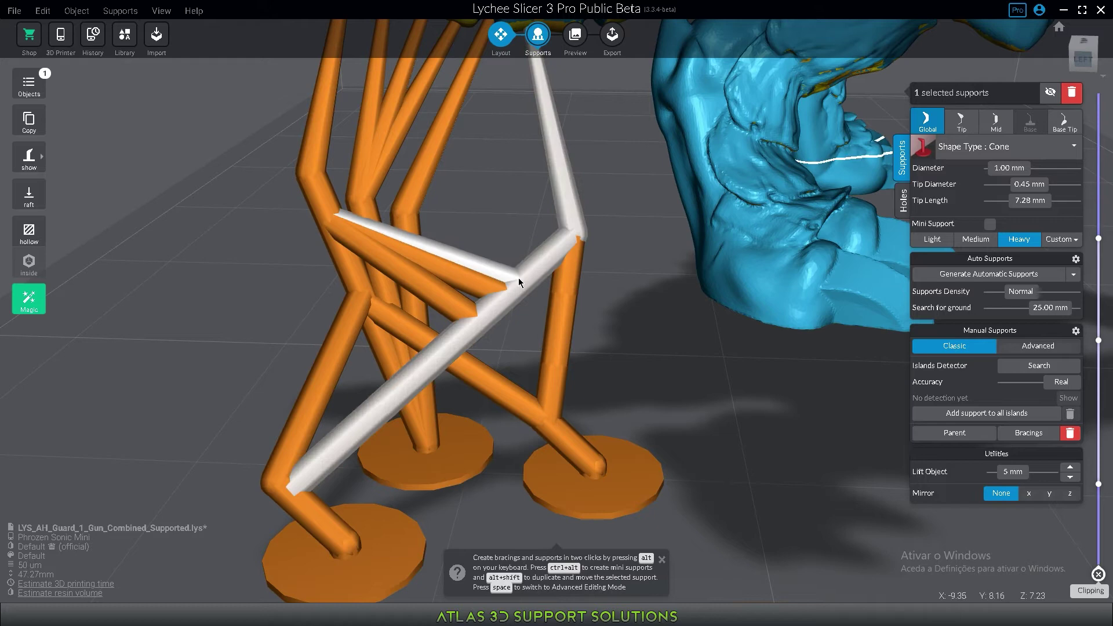
pyautogui.keyDown('alt'); pyautogui.click(528, 256); pyautogui.keyUp('alt')
pyautogui.scroll(3, 527, 256)
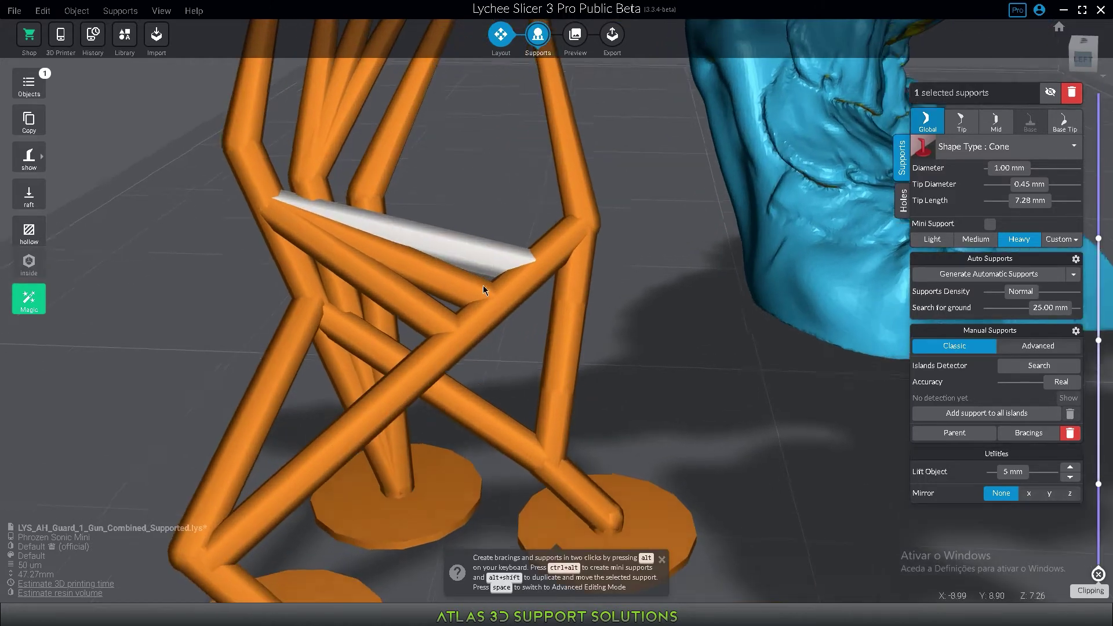
pyautogui.moveTo(483, 285); pyautogui.dragTo(536, 298, button='right')
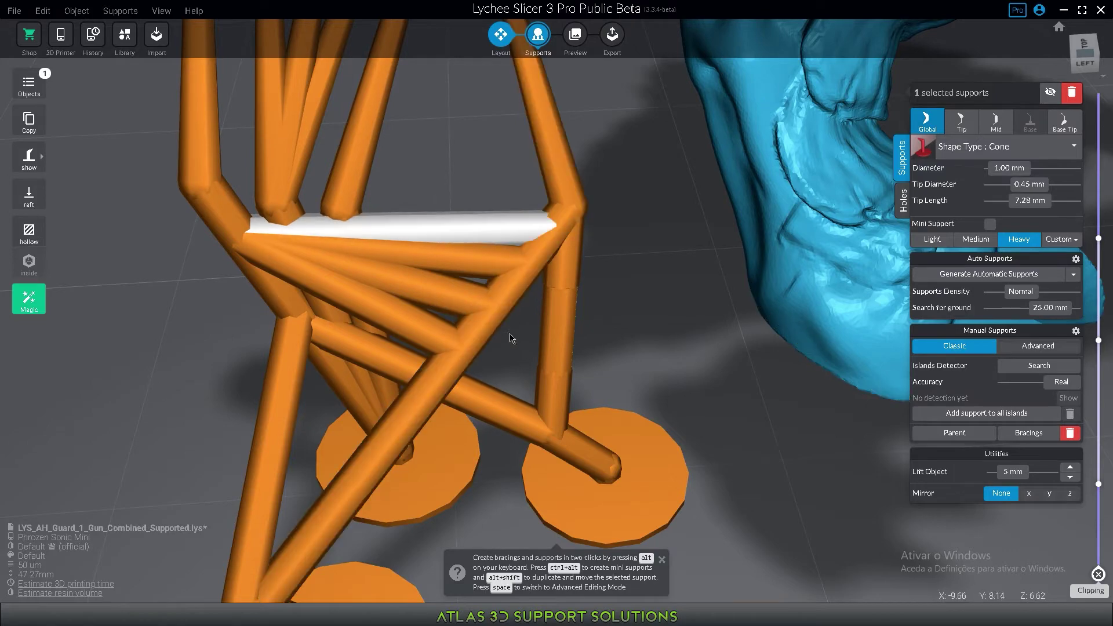
# Place two mini supports from the fanned bracings up to the tail's underside, between the first and second support tips
pyautogui.scroll(-5, 514, 336)
pyautogui.moveTo(493, 403); pyautogui.dragTo(474, 224, button='right')
pyautogui.scroll(5, 492, 280)
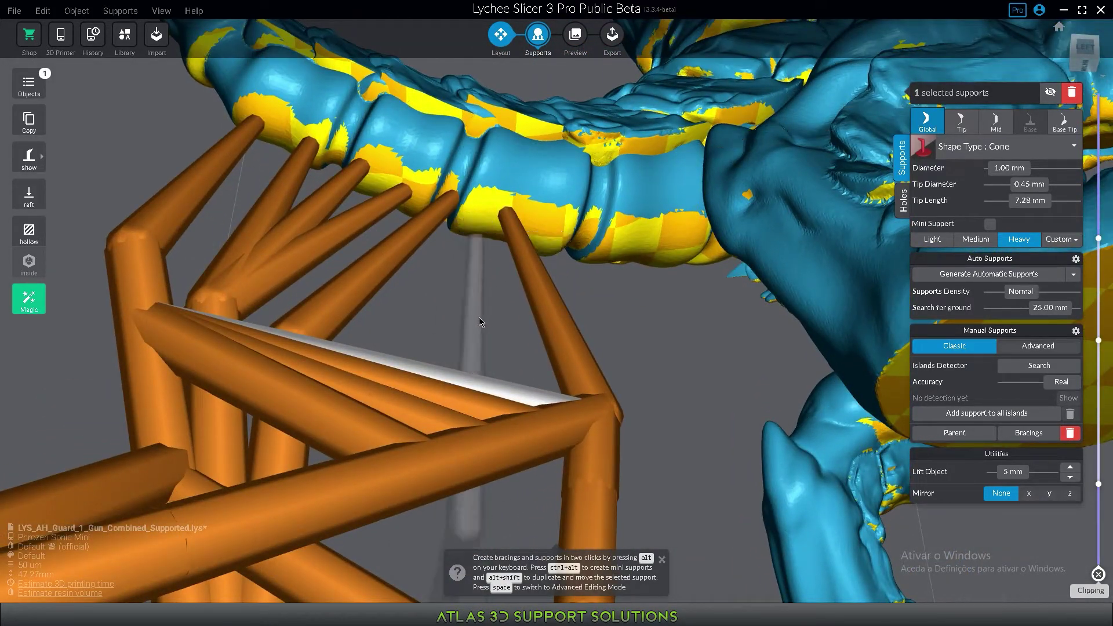
pyautogui.moveTo(468, 384); pyautogui.dragTo(494, 242, button='right')
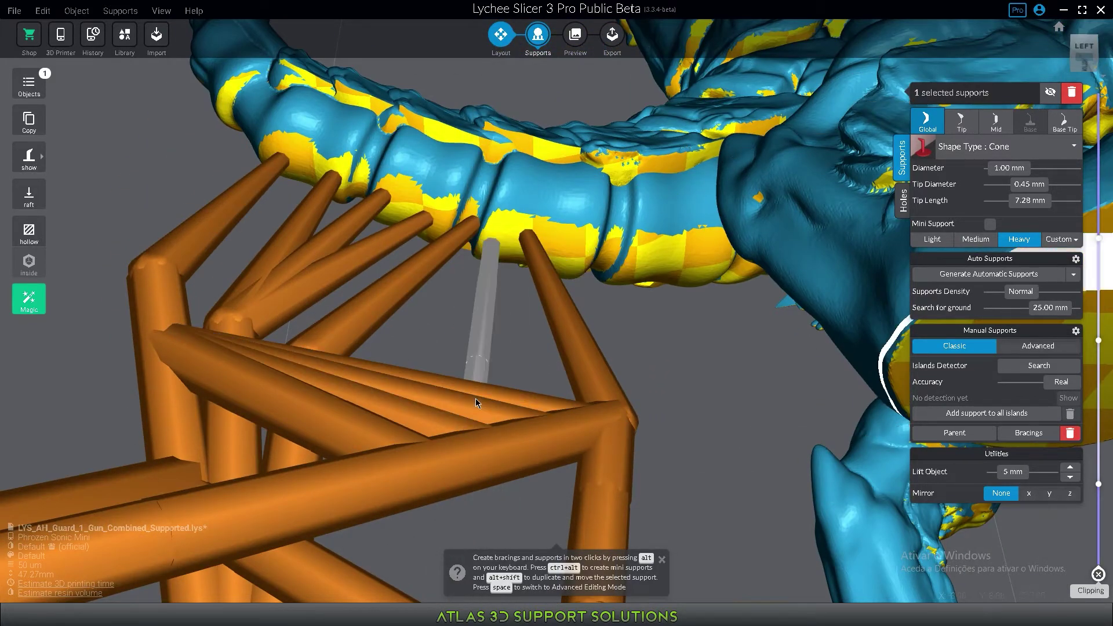
pyautogui.moveTo(475, 399); pyautogui.dragTo(505, 221, button='right')
pyautogui.hotkey('ctrl', 'alt')
pyautogui.keyDown('ctrl'); pyautogui.keyDown('alt'); pyautogui.click(501, 213); pyautogui.keyUp('alt'); pyautogui.keyUp('ctrl')
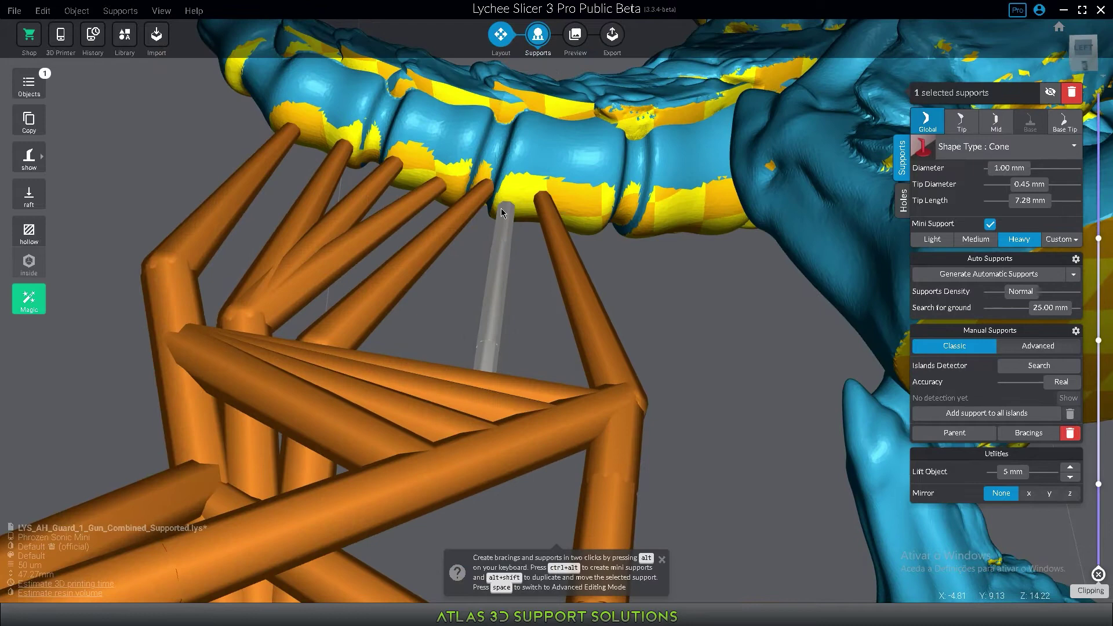
pyautogui.moveTo(517, 214); pyautogui.dragTo(578, 212)
# Add another heavy support beside the second one and further mini supports from the bracings along the tail's underside
pyautogui.keyDown('alt'); pyautogui.click(596, 212); pyautogui.keyUp('alt')
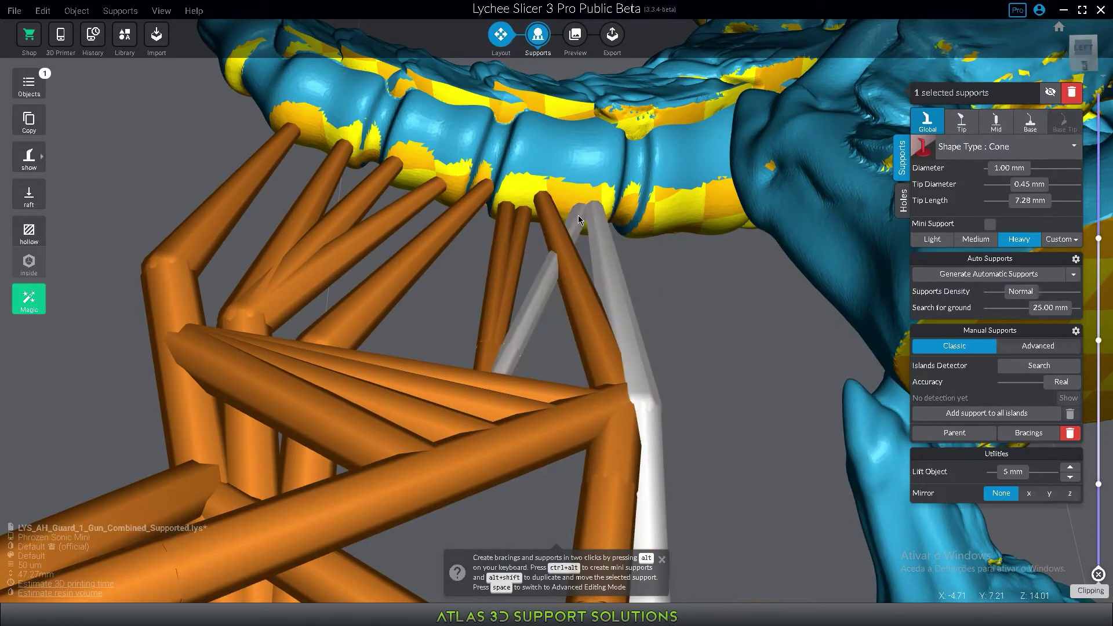
pyautogui.click(580, 215)
pyautogui.click(597, 215)
pyautogui.click(585, 215)
pyautogui.moveTo(586, 215); pyautogui.dragTo(658, 226)
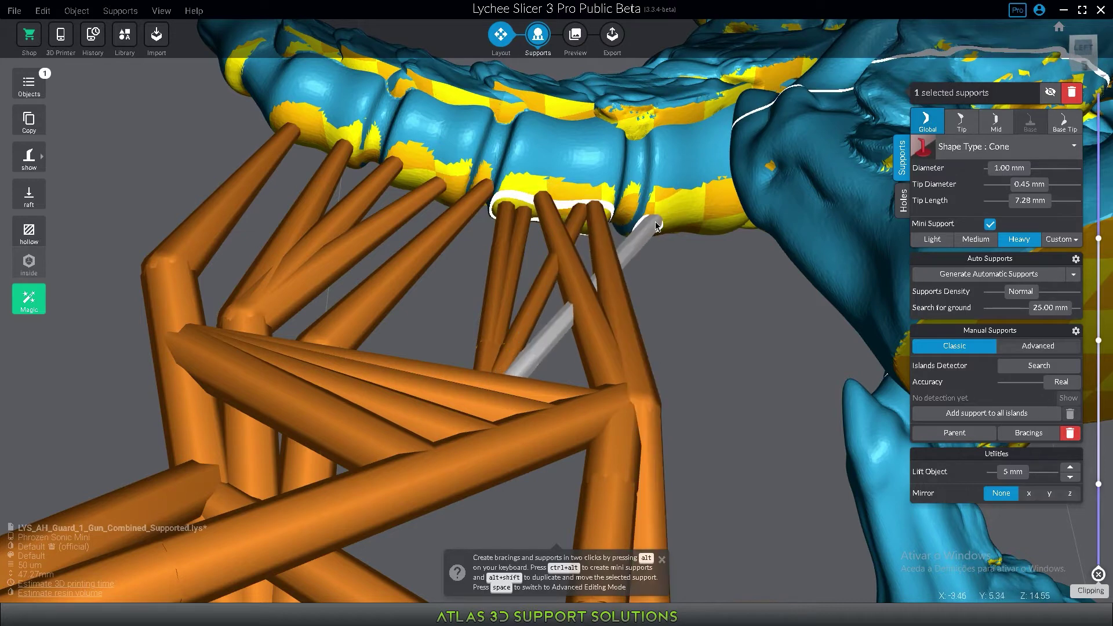
pyautogui.moveTo(576, 176); pyautogui.dragTo(458, 165)
pyautogui.moveTo(458, 164); pyautogui.dragTo(593, 218, button='right')
pyautogui.scroll(-5, 462, 248)
pyautogui.scroll(-5, 597, 215)
pyautogui.moveTo(571, 302); pyautogui.dragTo(635, 450, button='right')
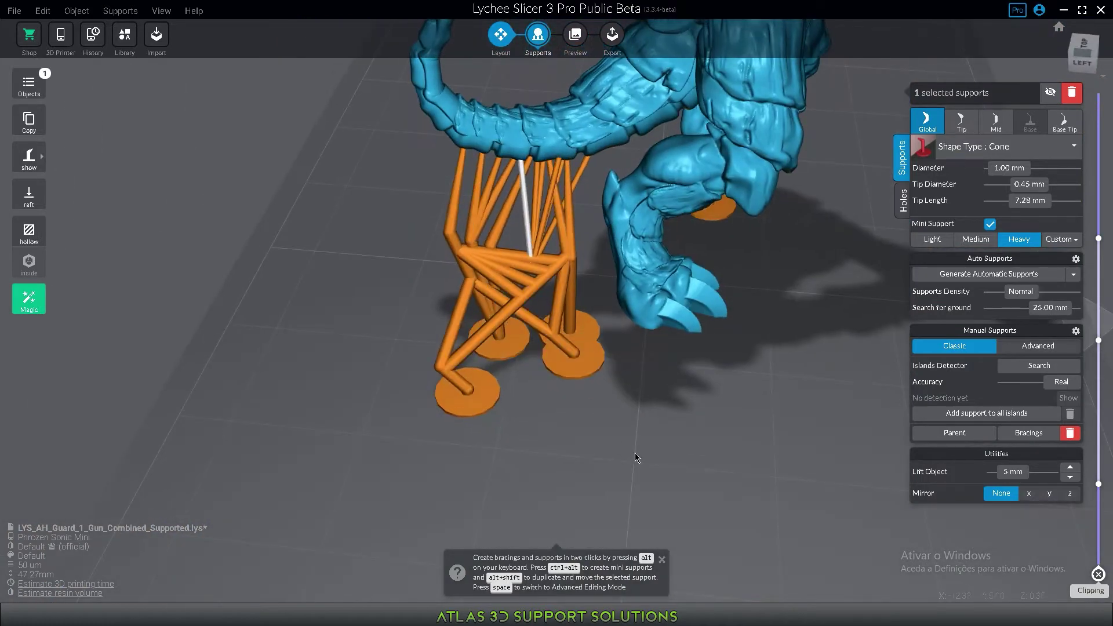
# Delete all the existing tail supports and place a new heavy support under the middle of the tail
pyautogui.keyDown('shift'); pyautogui.moveTo(664, 443); pyautogui.dragTo(417, 132); pyautogui.keyUp('shift')
pyautogui.press('Delete')
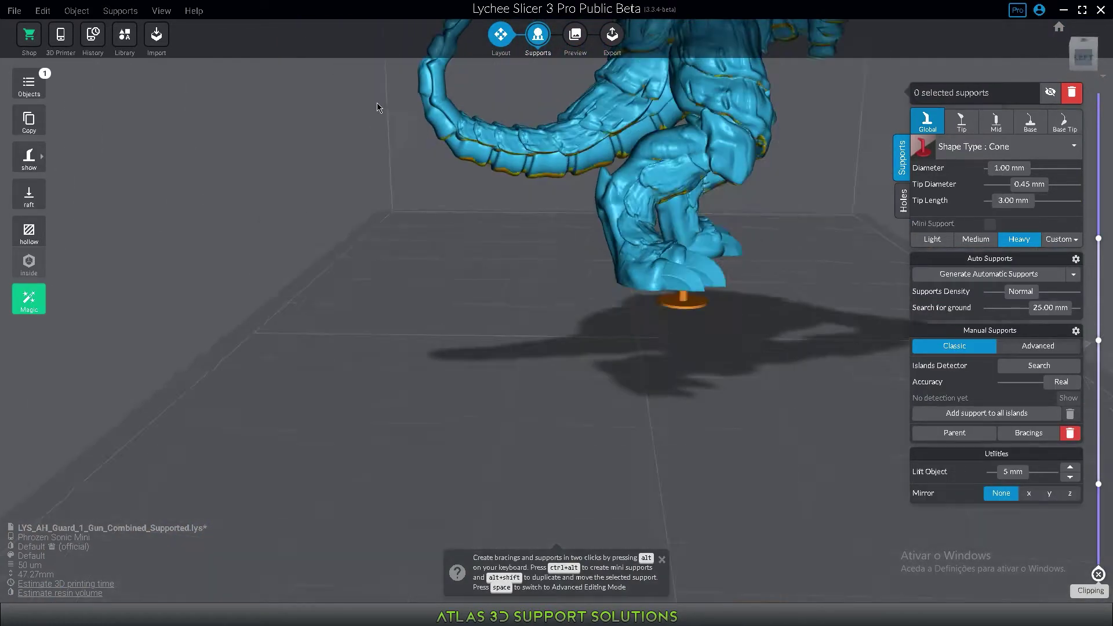
pyautogui.scroll(6, 450, 224)
pyautogui.moveTo(720, 298); pyautogui.dragTo(587, 283, button='right')
pyautogui.click(559, 175)
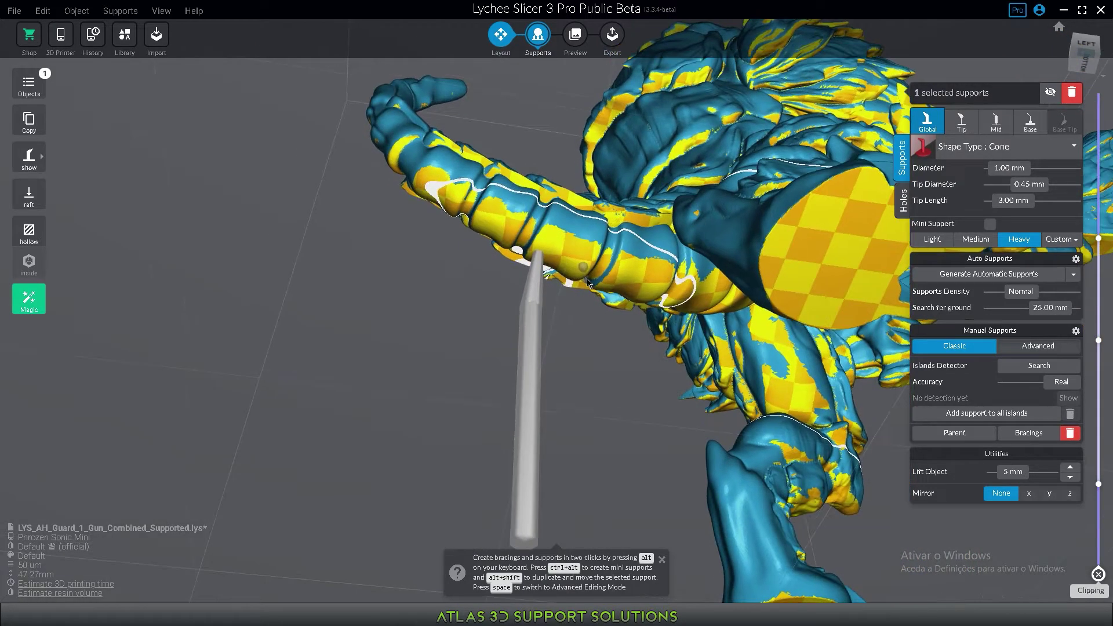
# Fan four mini supports from the heavy support's shaft to the tail's underside, one toward the body and three toward the tail tip
pyautogui.keyDown('alt'); pyautogui.click(533, 404); pyautogui.keyUp('alt')
pyautogui.moveTo(533, 405); pyautogui.dragTo(521, 302, button='right')
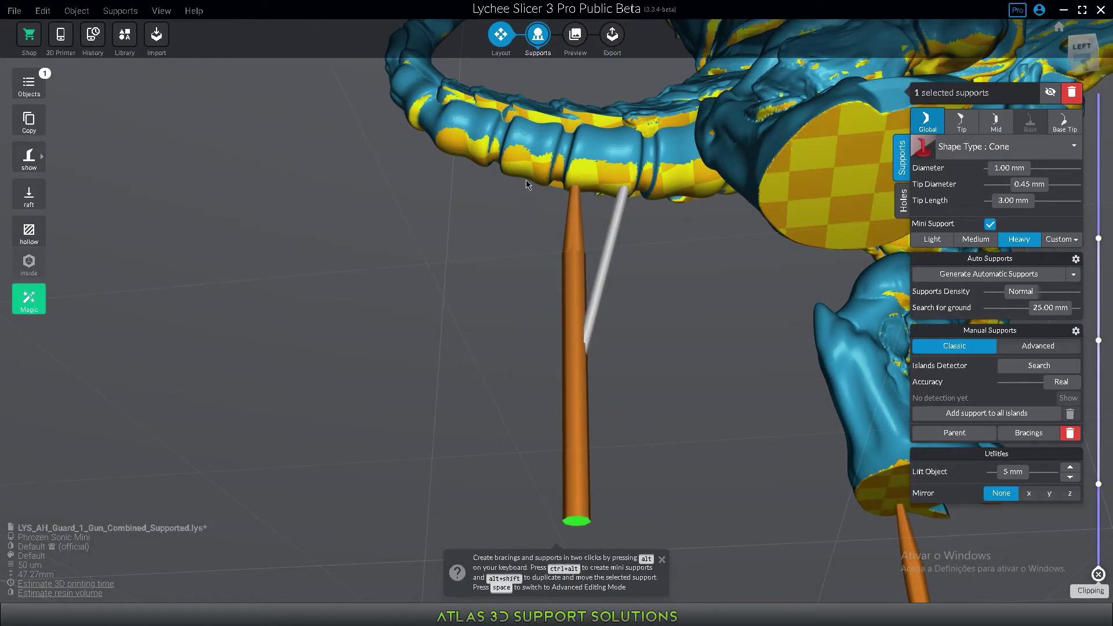
pyautogui.keyDown('ctrl'); pyautogui.keyDown('alt'); pyautogui.click(575, 356); pyautogui.keyUp('alt'); pyautogui.keyUp('ctrl')
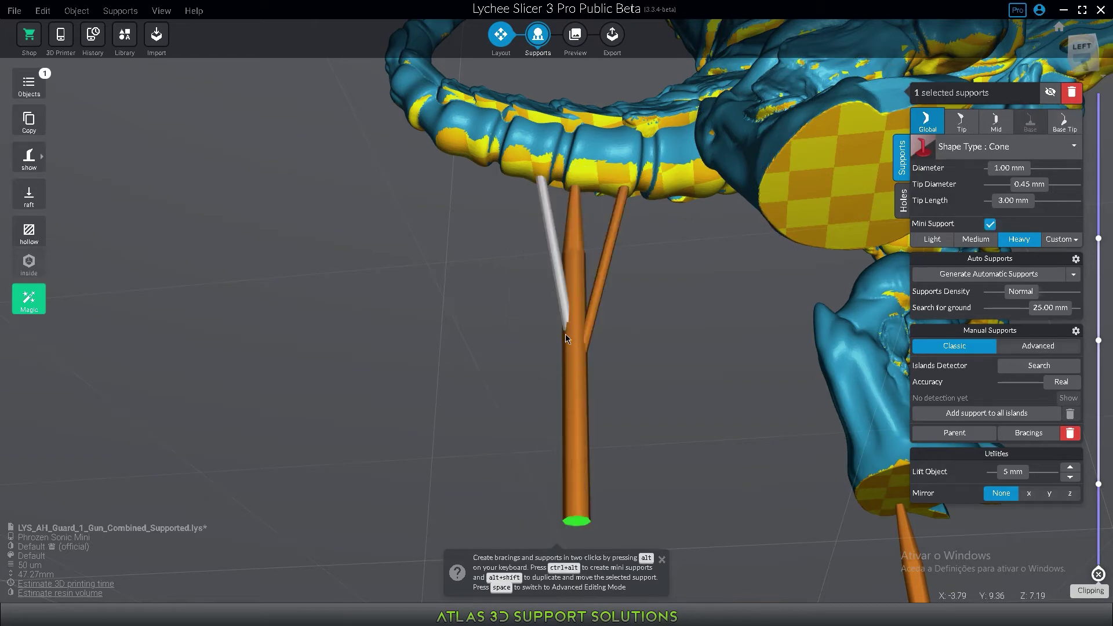
pyautogui.moveTo(565, 334); pyautogui.dragTo(559, 312, button='right')
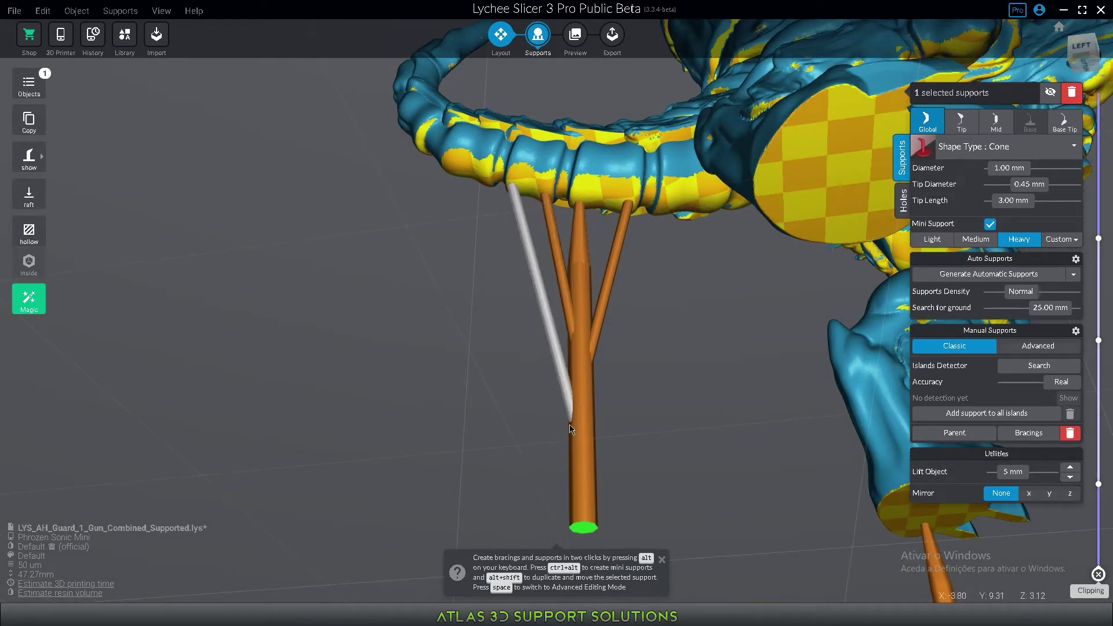
pyautogui.click(579, 489)
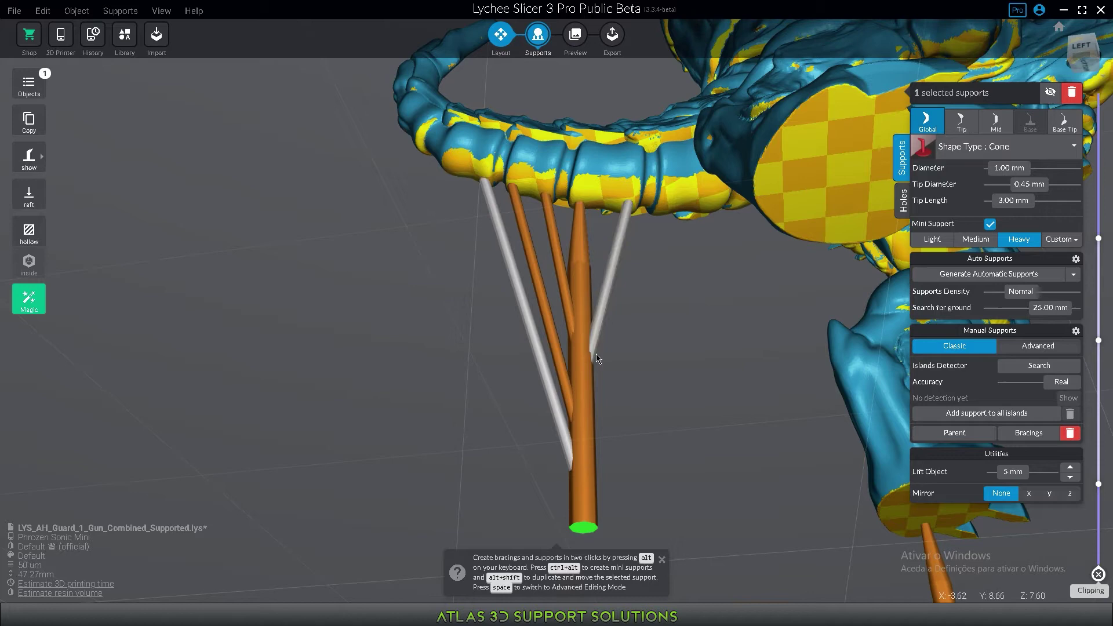
# Branch two mini supports from the middle of the body-side mini support to neighbouring spots on the tail's underside
pyautogui.moveTo(596, 353); pyautogui.dragTo(649, 283, button='right')
pyautogui.scroll(5, 655, 232)
pyautogui.moveTo(662, 159); pyautogui.dragTo(660, 319, button='middle')
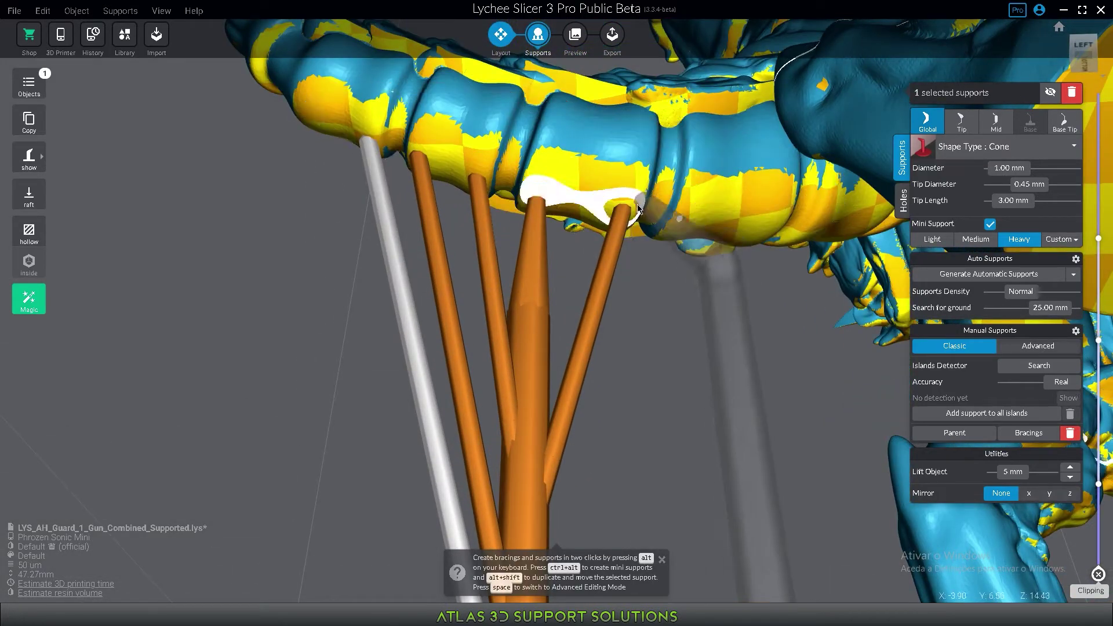
pyautogui.keyDown('ctrl'); pyautogui.keyDown('alt'); pyautogui.click(607, 285); pyautogui.keyUp('alt'); pyautogui.keyUp('ctrl')
pyautogui.keyDown('ctrl'); pyautogui.keyDown('alt'); pyautogui.click(555, 181); pyautogui.keyUp('alt'); pyautogui.keyUp('ctrl')
pyautogui.keyDown('ctrl'); pyautogui.keyDown('alt'); pyautogui.click(605, 283); pyautogui.keyUp('alt'); pyautogui.keyUp('ctrl')
pyautogui.keyDown('ctrl'); pyautogui.keyDown('alt'); pyautogui.click(681, 221); pyautogui.keyUp('alt'); pyautogui.keyUp('ctrl')
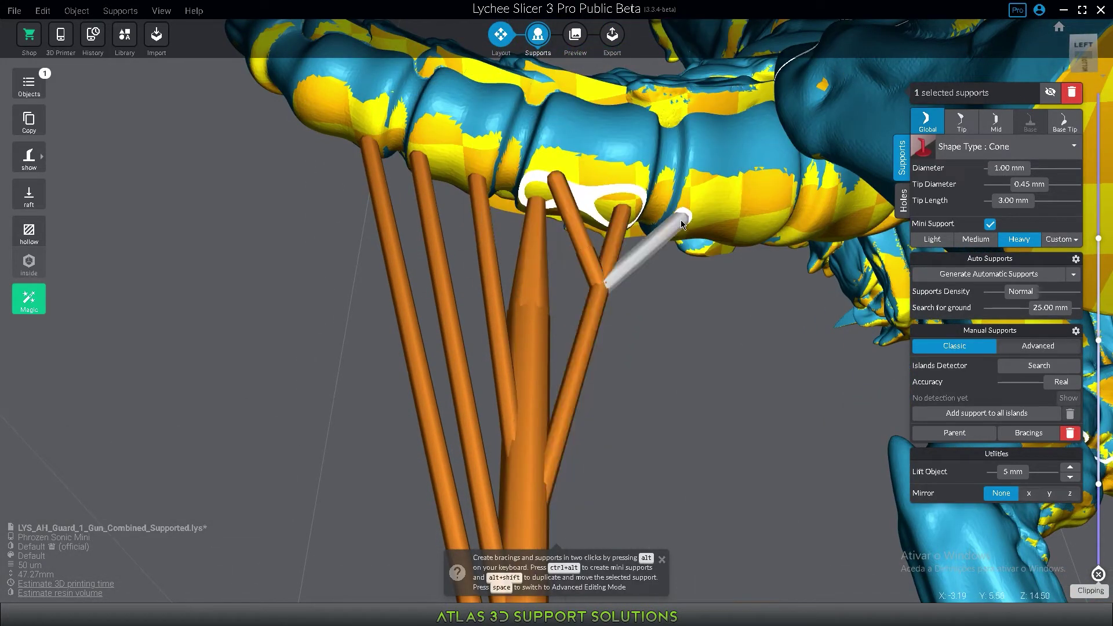
pyautogui.click(682, 225)
# Delete the three mini supports that lean toward the tail tip
pyautogui.moveTo(620, 185); pyautogui.dragTo(508, 260, button='right')
pyautogui.press('Delete')
pyautogui.click(494, 267)
pyautogui.press('Delete')
pyautogui.moveTo(434, 319); pyautogui.dragTo(422, 281, button='right')
pyautogui.click(467, 280)
pyautogui.press('Delete')
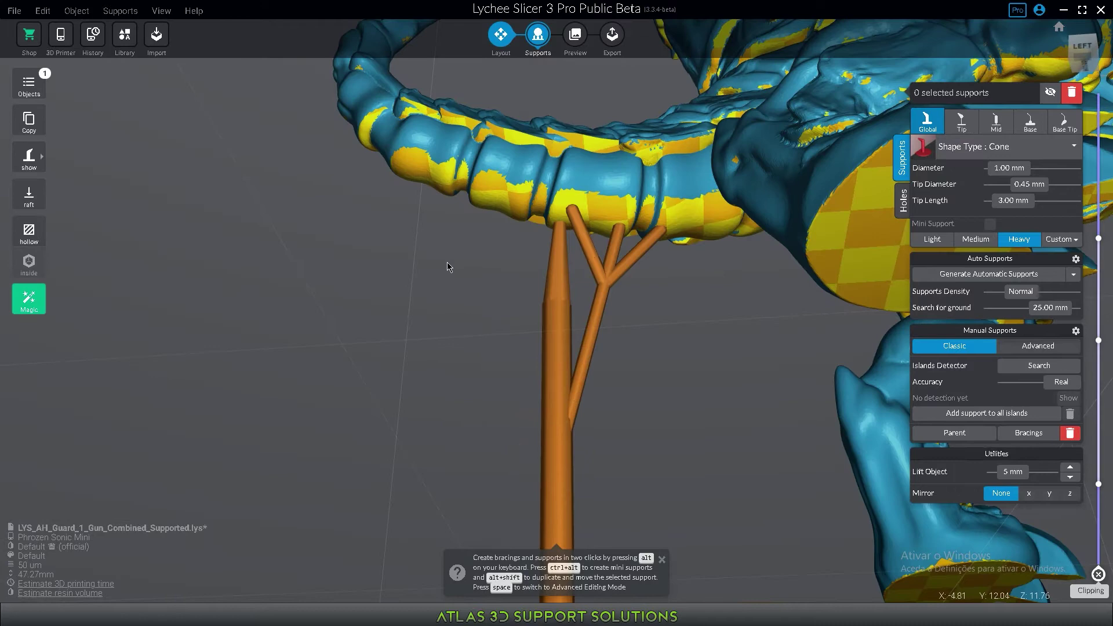
# Delete the branched mini supports on the body side of the tail's heavy support
pyautogui.scroll(3, 551, 252)
pyautogui.click(607, 252)
pyautogui.press('Delete')
pyautogui.click(628, 252)
pyautogui.press('Delete')
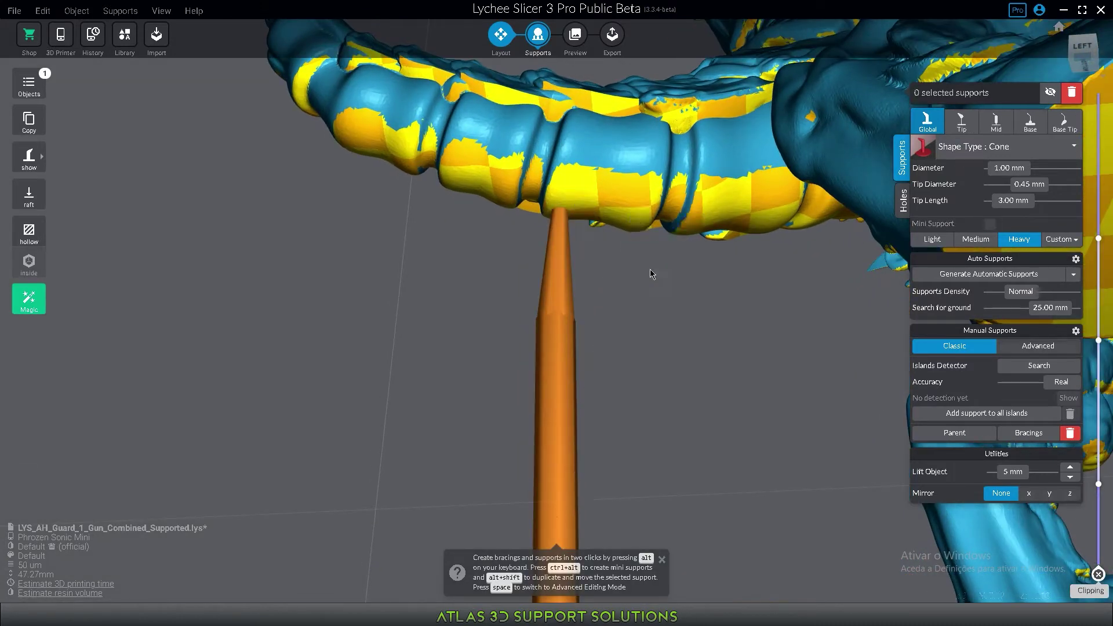
# Place a second heavy support under the tail beside the first one
pyautogui.moveTo(607, 324); pyautogui.dragTo(586, 337, button='right')
pyautogui.scroll(2, 607, 194)
pyautogui.click(619, 183)
pyautogui.scroll(-3, 599, 221)
pyautogui.click(600, 225)
# Place a heavy support under the creature's forearm
pyautogui.moveTo(572, 294)
pyautogui.mouseDown(button='right')
pyautogui.moveTo(607, 308)
pyautogui.moveTo(583, 271)
pyautogui.moveTo(581, 329)
pyautogui.moveTo(708, 385)
pyautogui.moveTo(649, 449)
pyautogui.moveTo(556, 374)
pyautogui.moveTo(556, 450)
pyautogui.moveTo(590, 316)
pyautogui.mouseUp(button='right')
pyautogui.click(520, 397)
pyautogui.scroll(-5, 524, 399)
pyautogui.scroll(6, 580, 318)
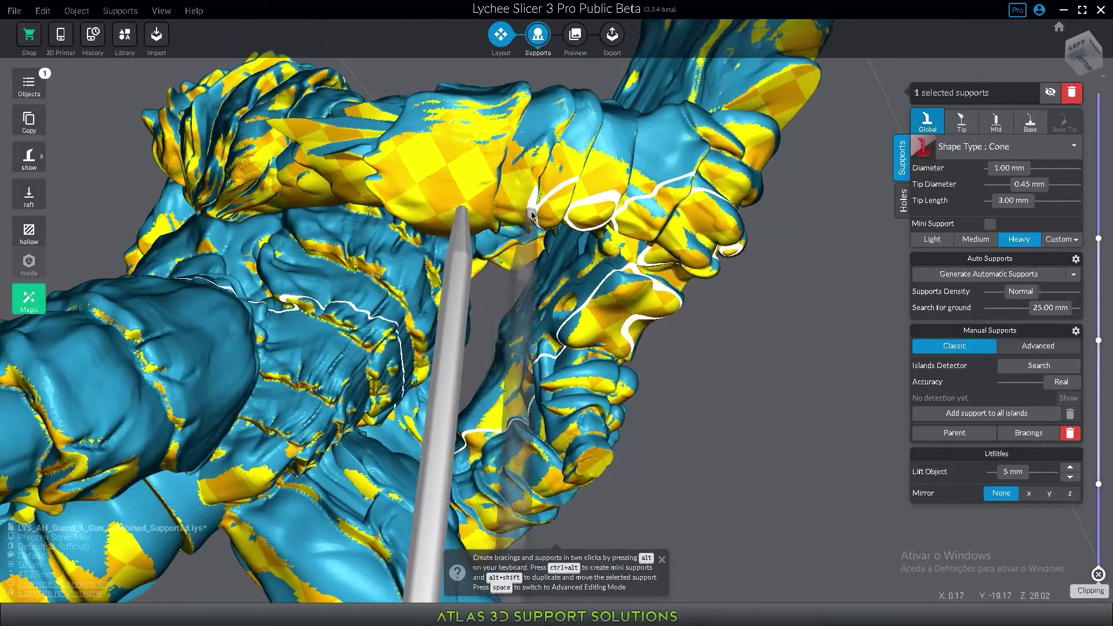
# Fan mini supports from the forearm support's shaft to the underside of the forearm and hand
pyautogui.keyDown('alt'); pyautogui.click(530, 214); pyautogui.keyUp('alt')
pyautogui.keyDown('alt'); pyautogui.click(436, 455); pyautogui.keyUp('alt')
pyautogui.moveTo(483, 353); pyautogui.dragTo(515, 288, button='right')
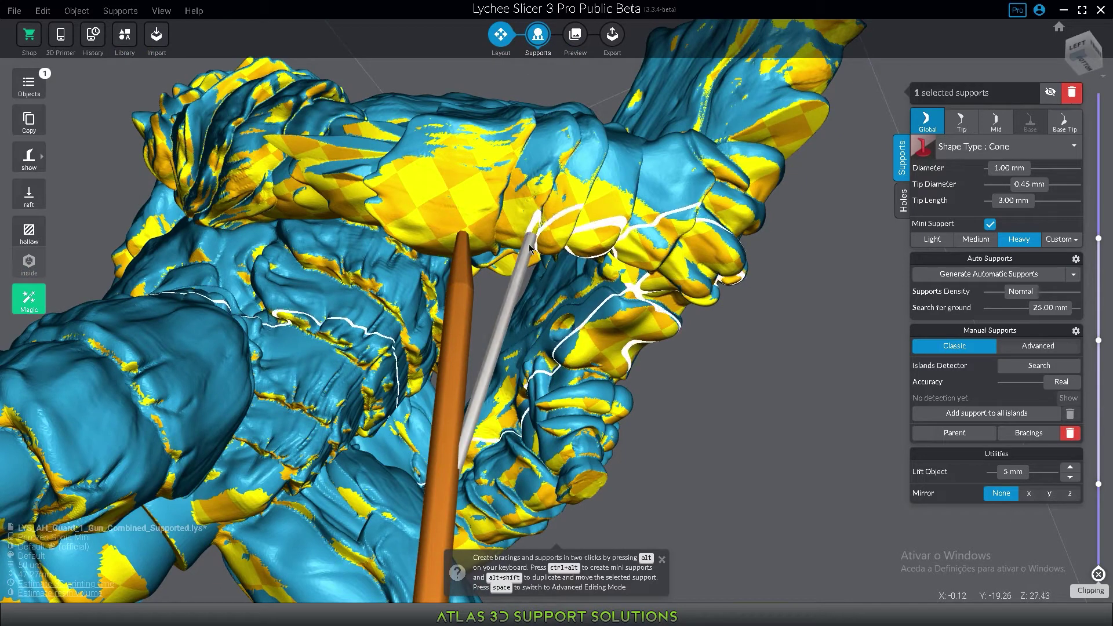
pyautogui.moveTo(514, 242); pyautogui.dragTo(591, 255)
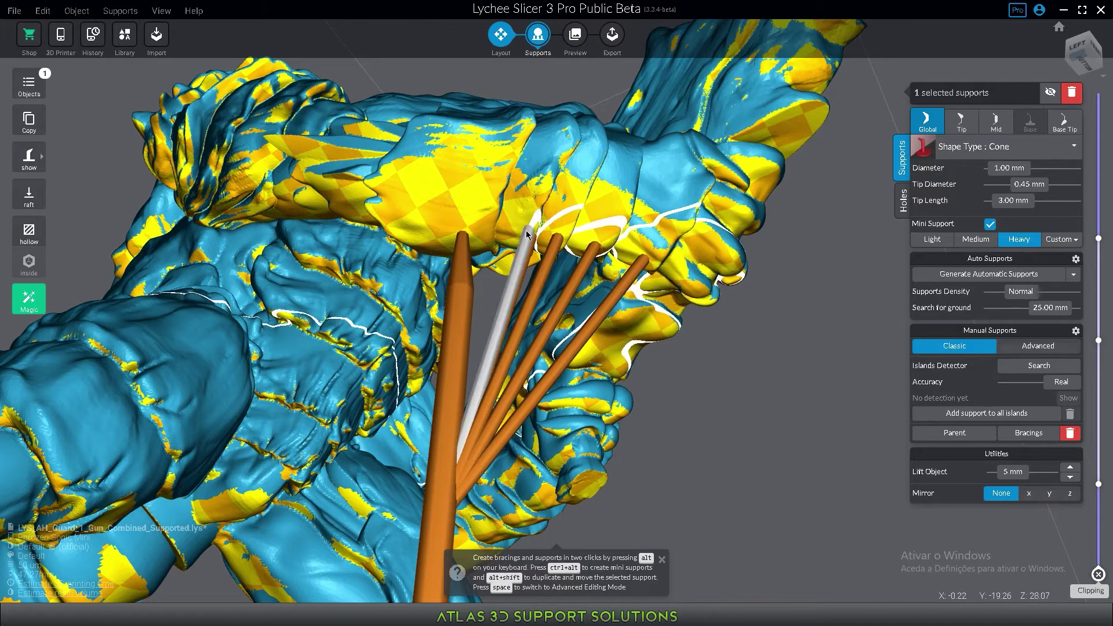
pyautogui.moveTo(484, 241); pyautogui.dragTo(500, 290, button='right')
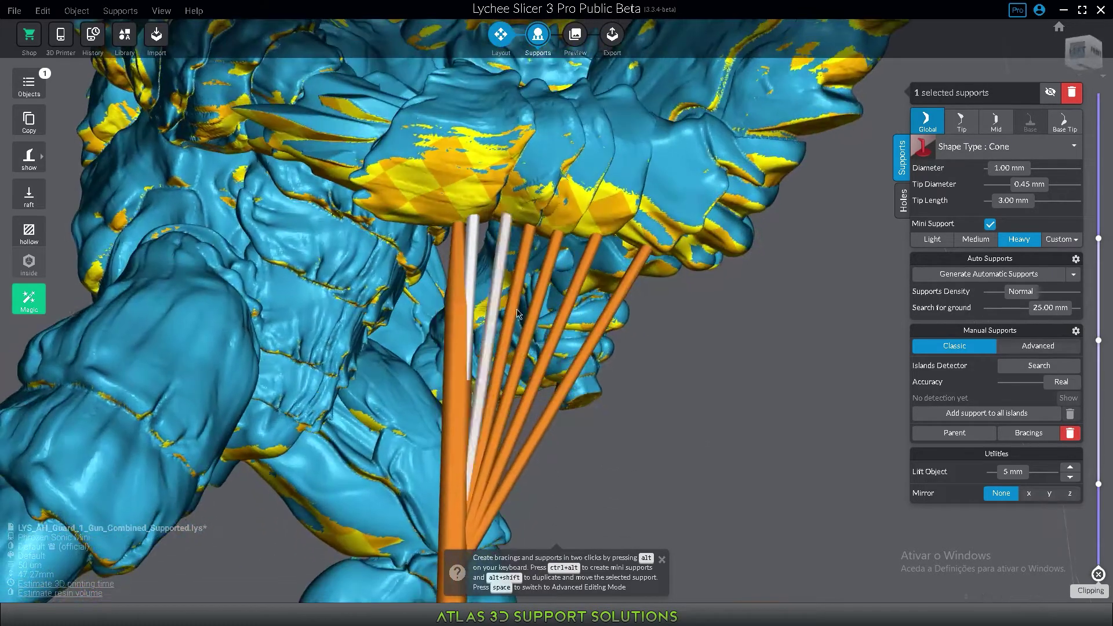
# Replace the fanned mini supports with a single mini support from the heavy shaft to the forearm's underside beside its tip
pyautogui.keyDown('shift'); pyautogui.moveTo(627, 458); pyautogui.dragTo(471, 165); pyautogui.keyUp('shift')
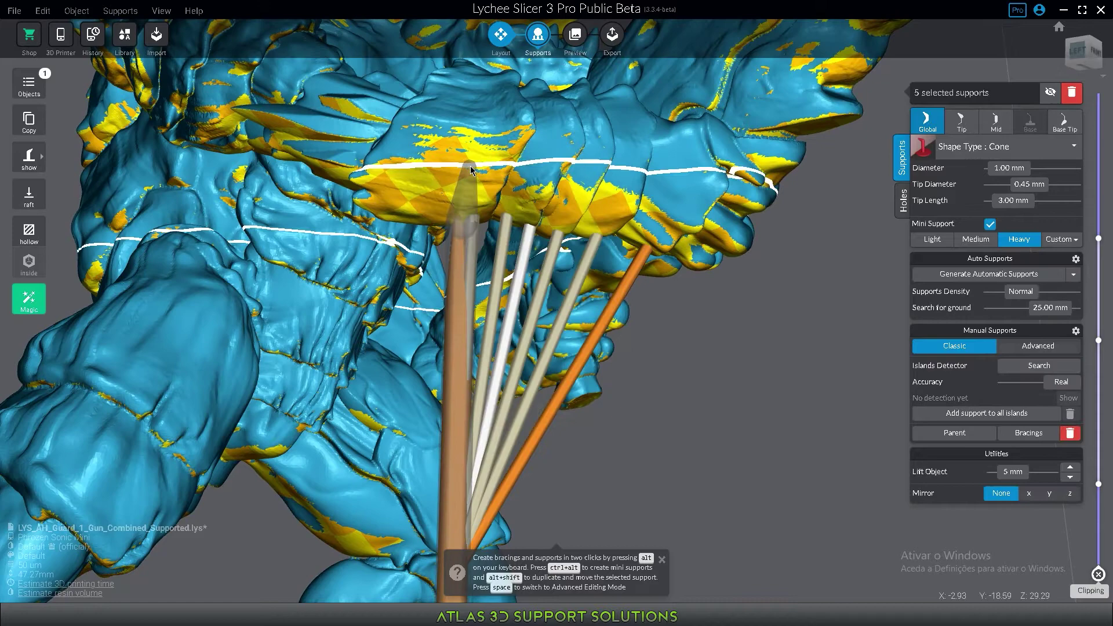
pyautogui.press('Delete')
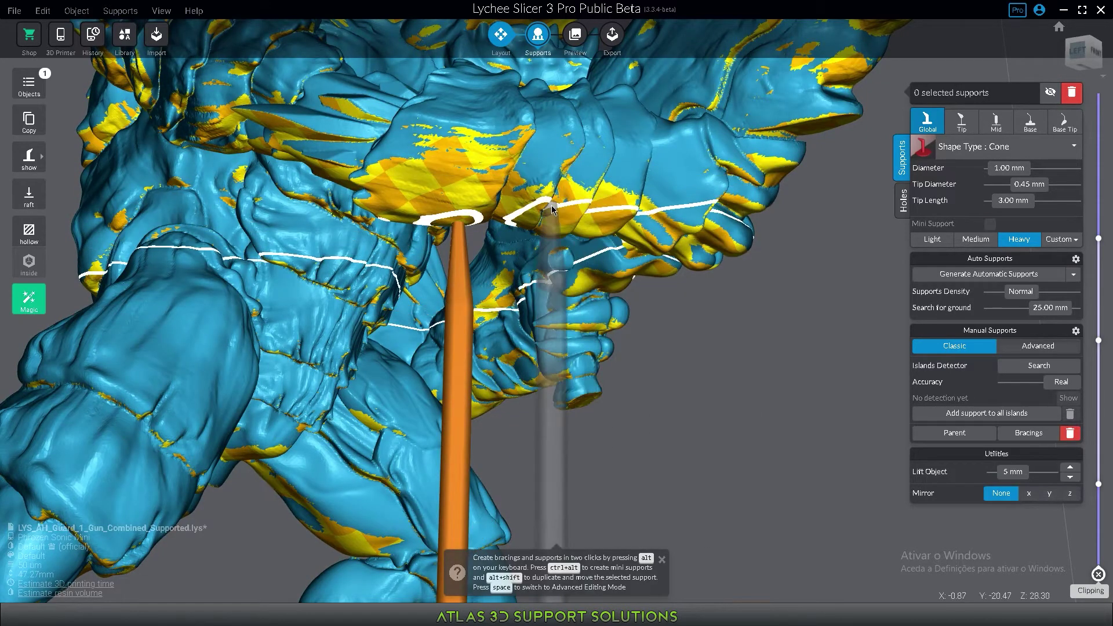
pyautogui.scroll(5, 510, 234)
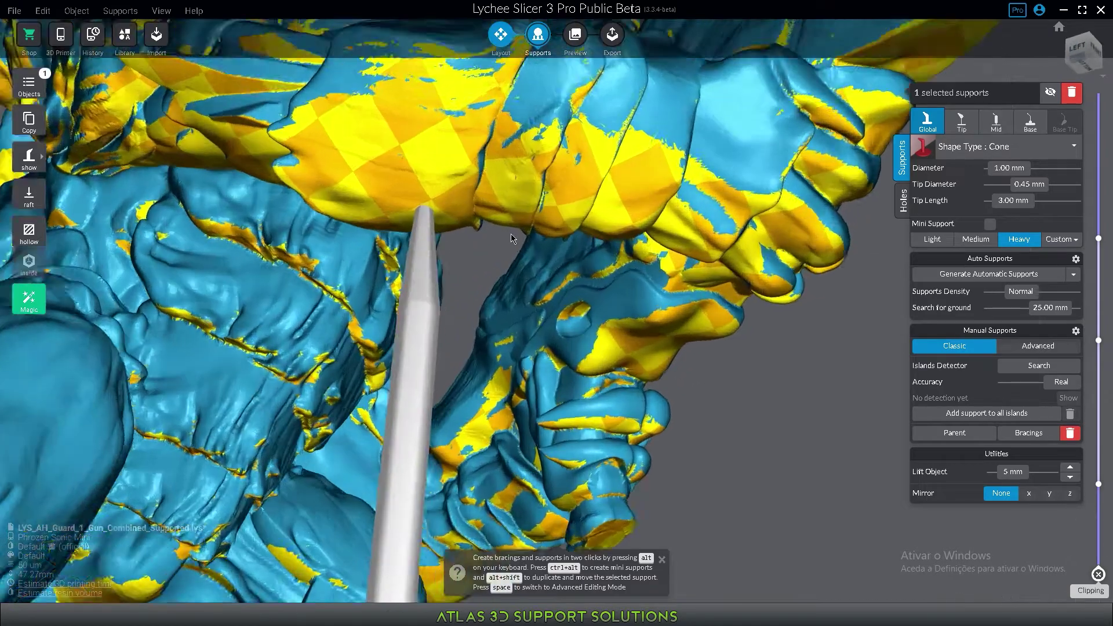
pyautogui.moveTo(512, 233); pyautogui.dragTo(529, 207)
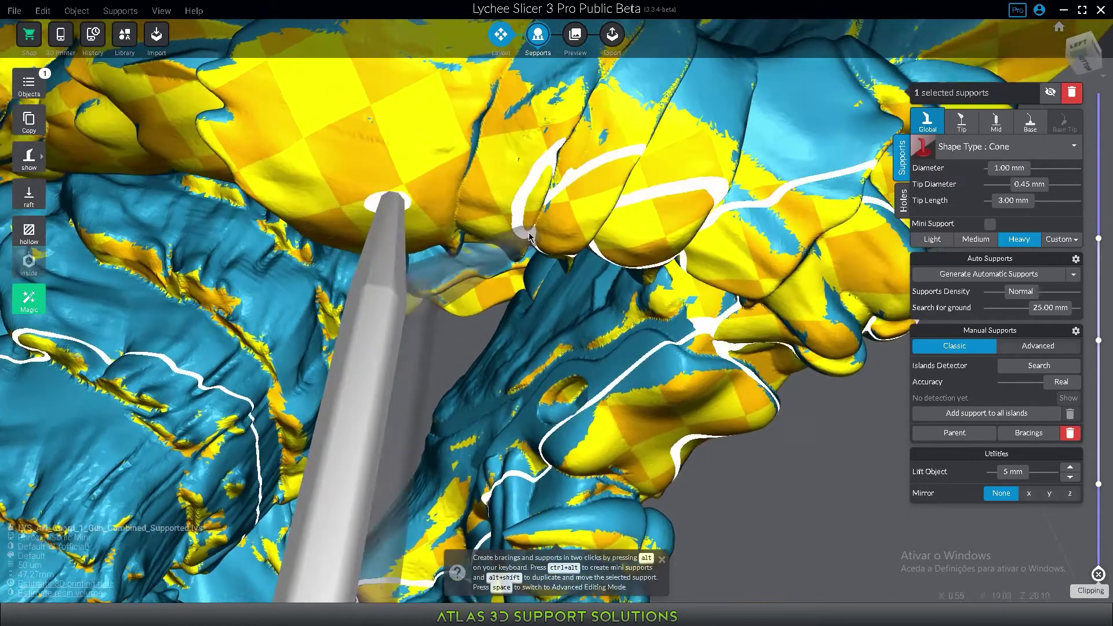
pyautogui.scroll(-5, 531, 210)
pyautogui.keyDown('ctrl'); pyautogui.keyDown('alt'); pyautogui.click(531, 223); pyautogui.keyUp('alt'); pyautogui.keyUp('ctrl')
pyautogui.keyDown('ctrl'); pyautogui.keyDown('alt'); pyautogui.click(461, 382); pyautogui.keyUp('alt'); pyautogui.keyUp('ctrl')
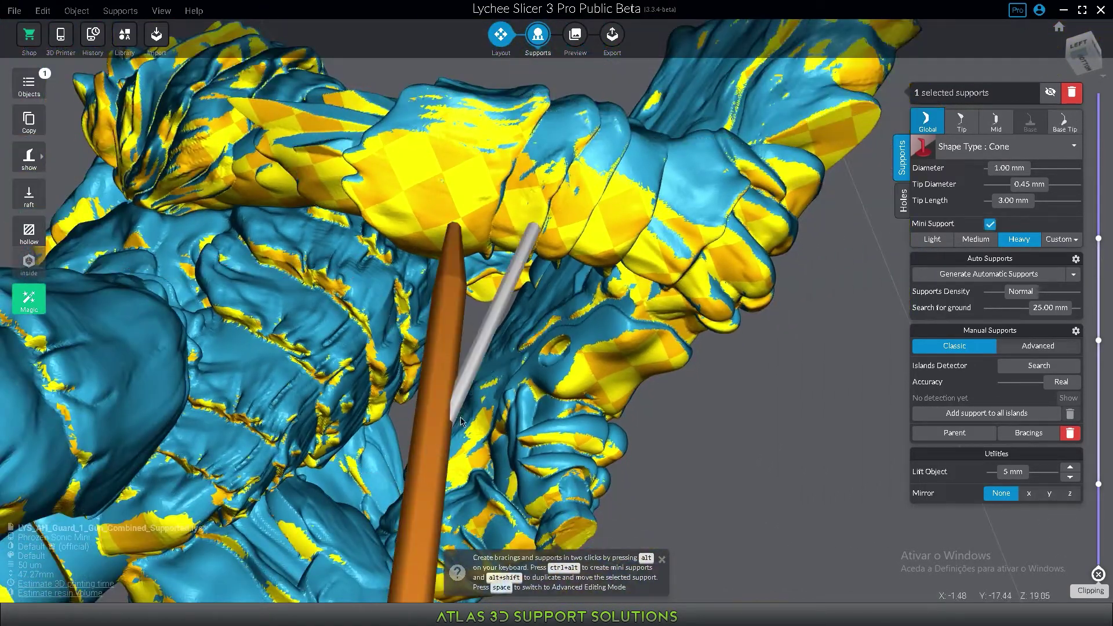
pyautogui.moveTo(492, 348); pyautogui.dragTo(502, 373)
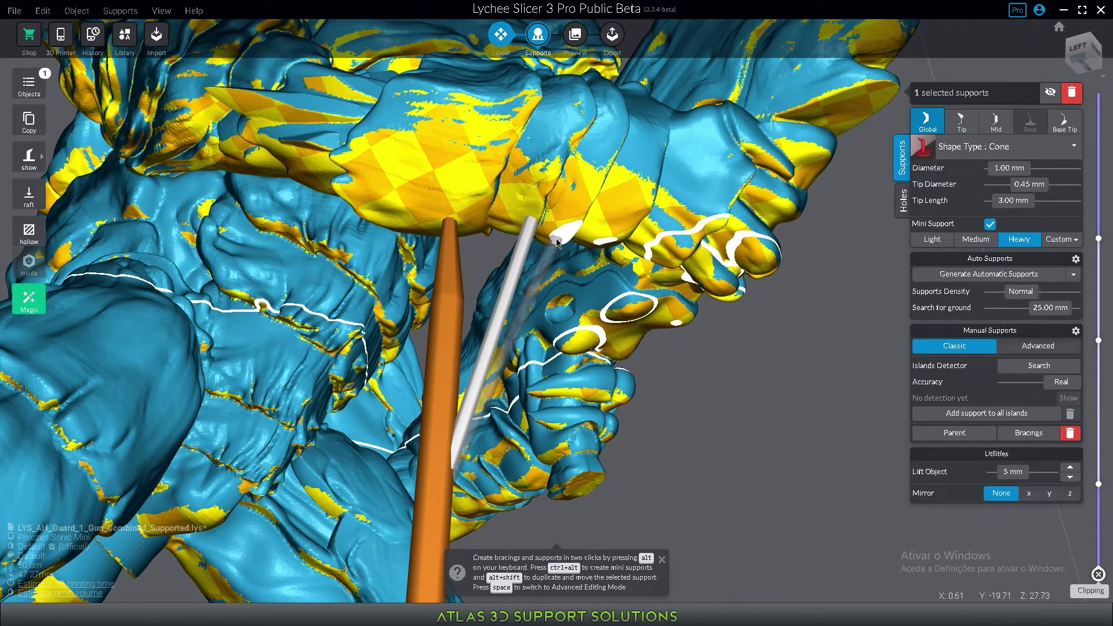
# Fan many more mini supports from the same area of the heavy shaft across the underside of the forearm and hand
pyautogui.click(557, 236)
pyautogui.click(593, 239)
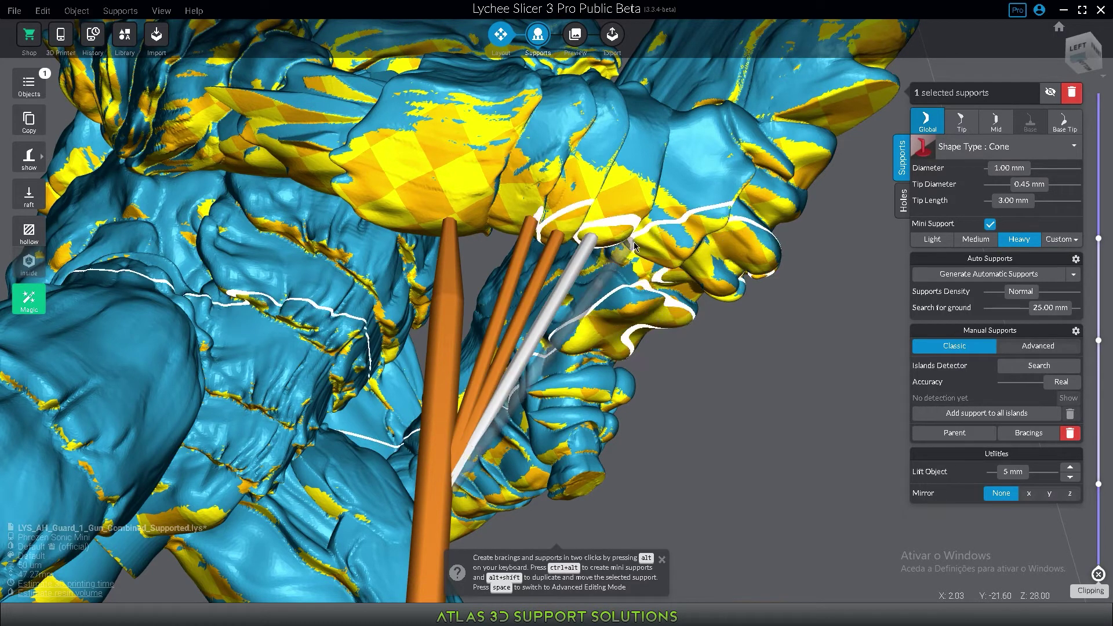
pyautogui.click(651, 247)
pyautogui.click(700, 213)
pyautogui.click(626, 219)
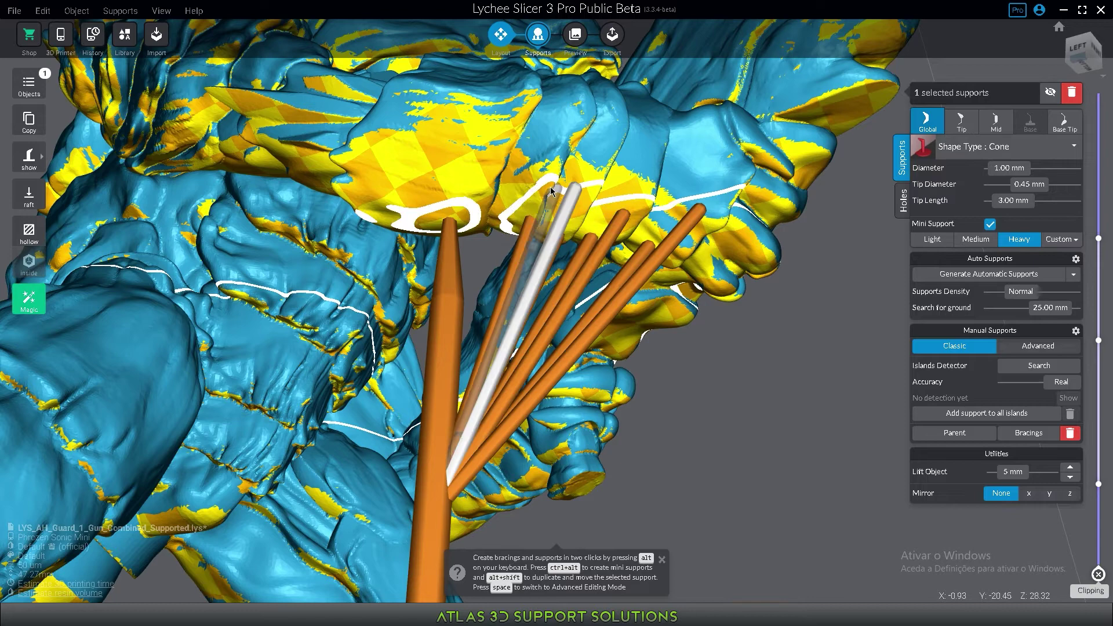
pyautogui.moveTo(550, 191); pyautogui.dragTo(438, 208)
pyautogui.scroll(-5, 486, 199)
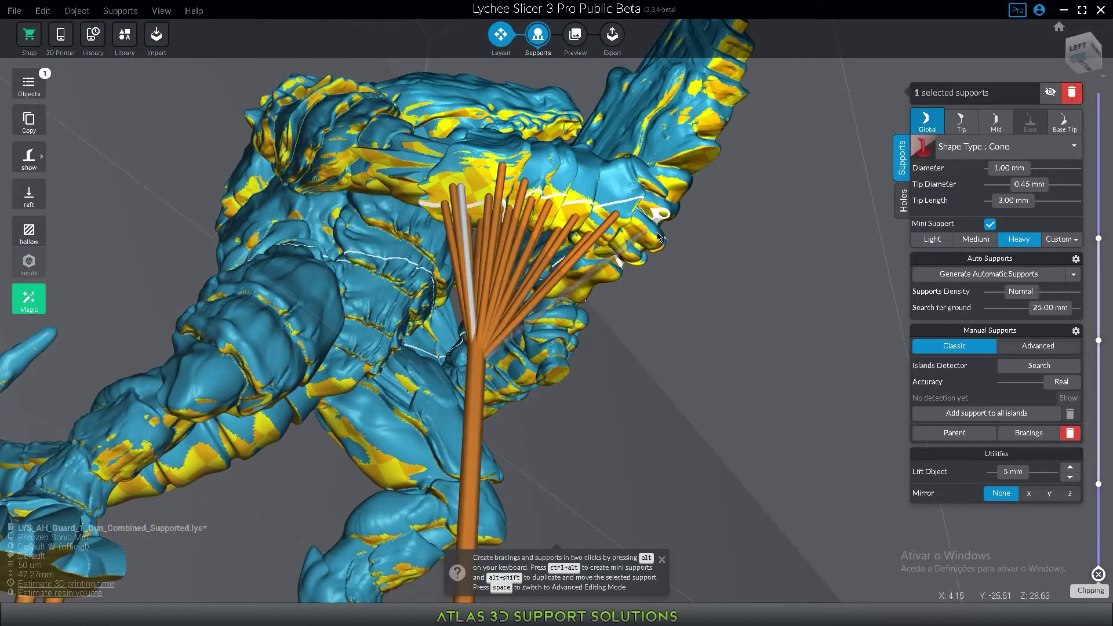
# Box-select the forearm's heavy support with all its mini supports and the foot support, and delete them
pyautogui.moveTo(638, 251); pyautogui.dragTo(530, 412, button='right')
pyautogui.moveTo(530, 413); pyautogui.dragTo(576, 316, button='middle')
pyautogui.moveTo(655, 486); pyautogui.dragTo(443, 87)
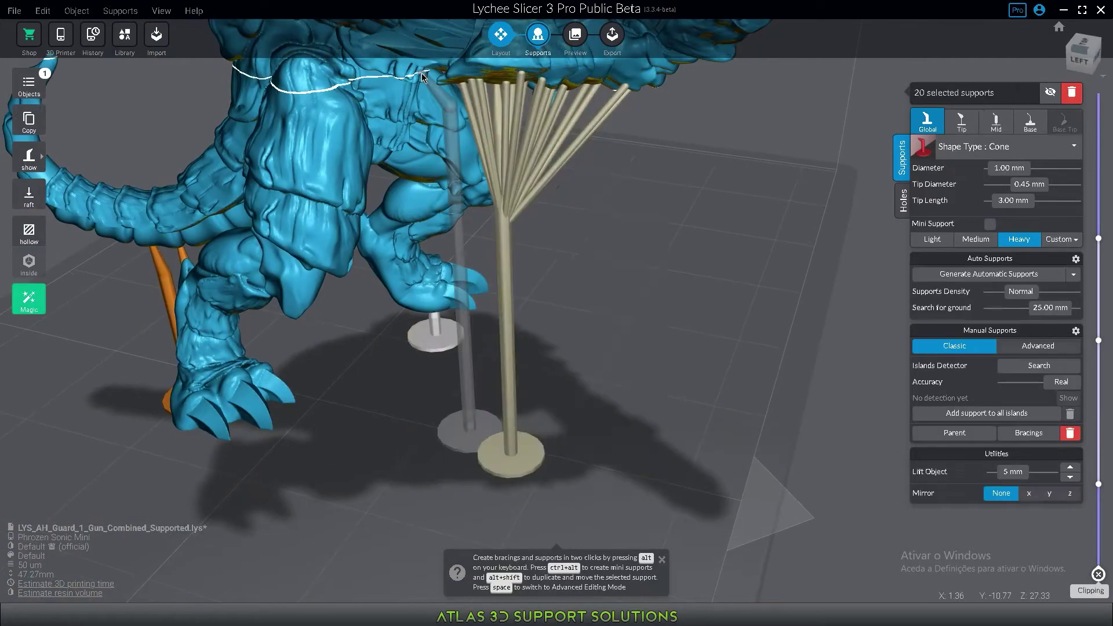
pyautogui.press('Delete')
# Place two heavy supports under the side edge of the creature's upper jaw, one toward the front and one toward the back
pyautogui.moveTo(426, 238); pyautogui.dragTo(439, 282, button='right')
pyautogui.scroll(-5, 442, 177)
pyautogui.scroll(5, 517, 173)
pyautogui.click(513, 169)
pyautogui.scroll(-5, 513, 169)
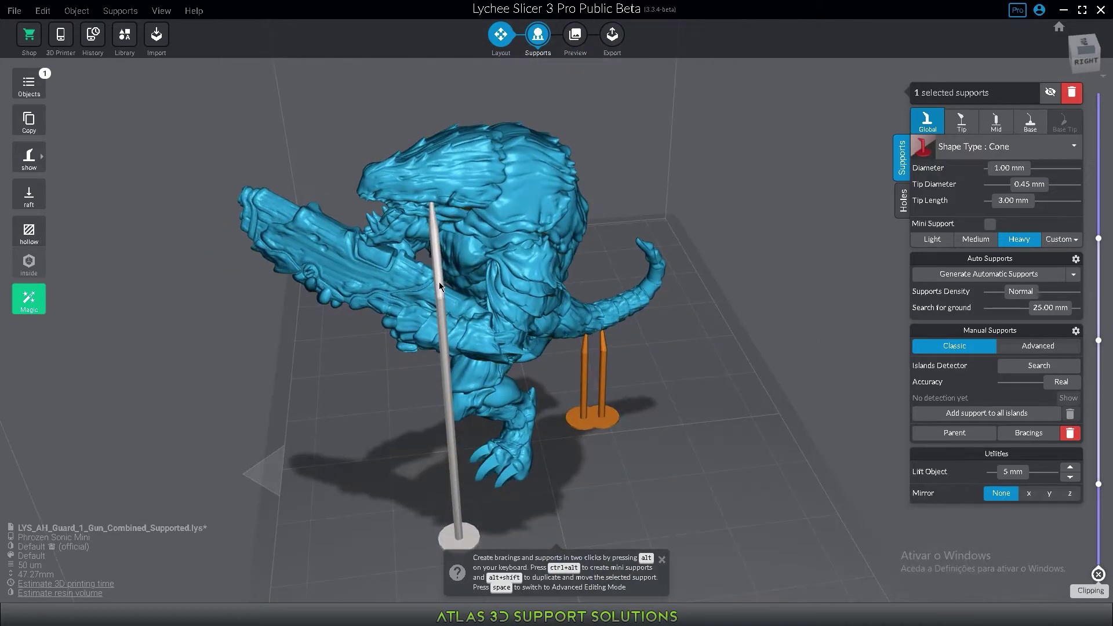
pyautogui.moveTo(494, 305); pyautogui.dragTo(530, 284, button='right')
pyautogui.scroll(6, 531, 284)
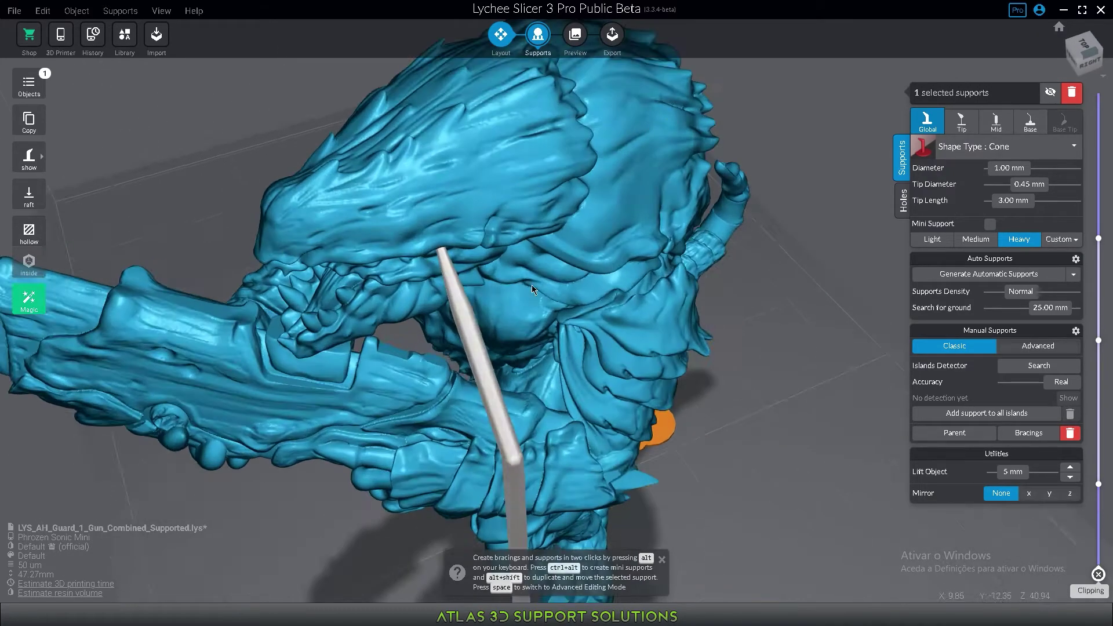
pyautogui.scroll(-5, 472, 217)
pyautogui.click(527, 130)
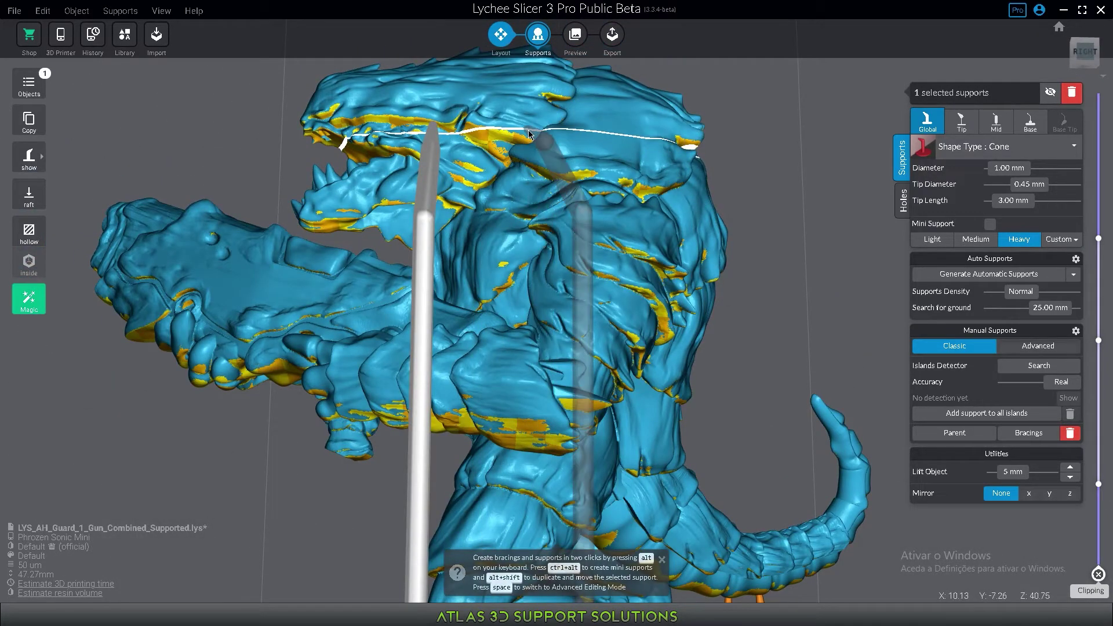
# Cross-brace the two jaw supports by linking the upper part of each one to the lower joint of the other
pyautogui.scroll(5, 580, 232)
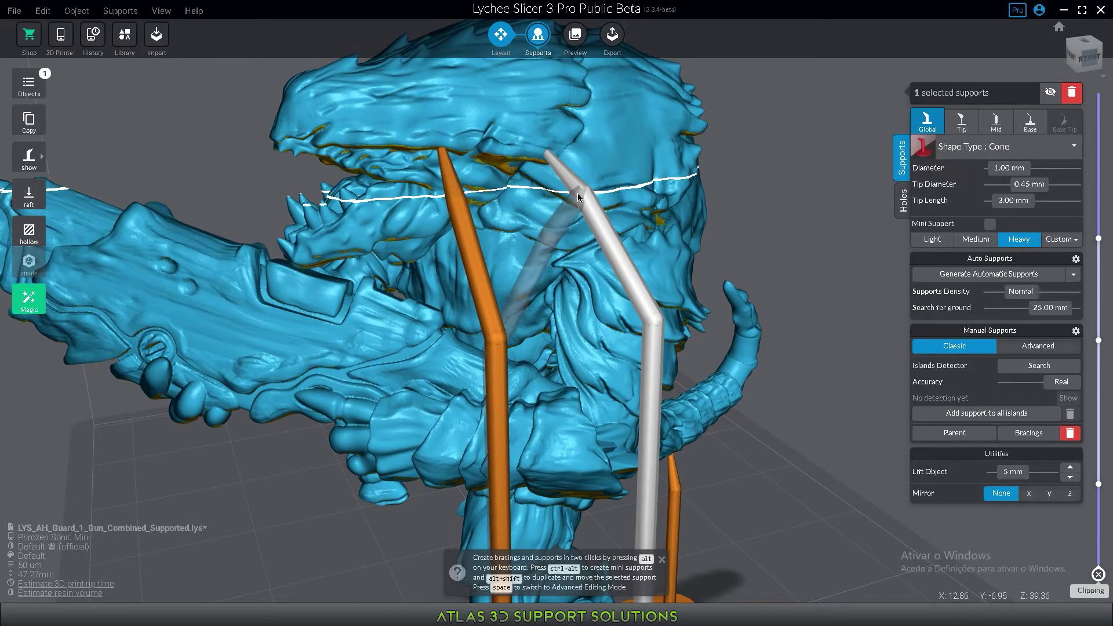
pyautogui.keyDown('alt'); pyautogui.click(485, 340); pyautogui.keyUp('alt')
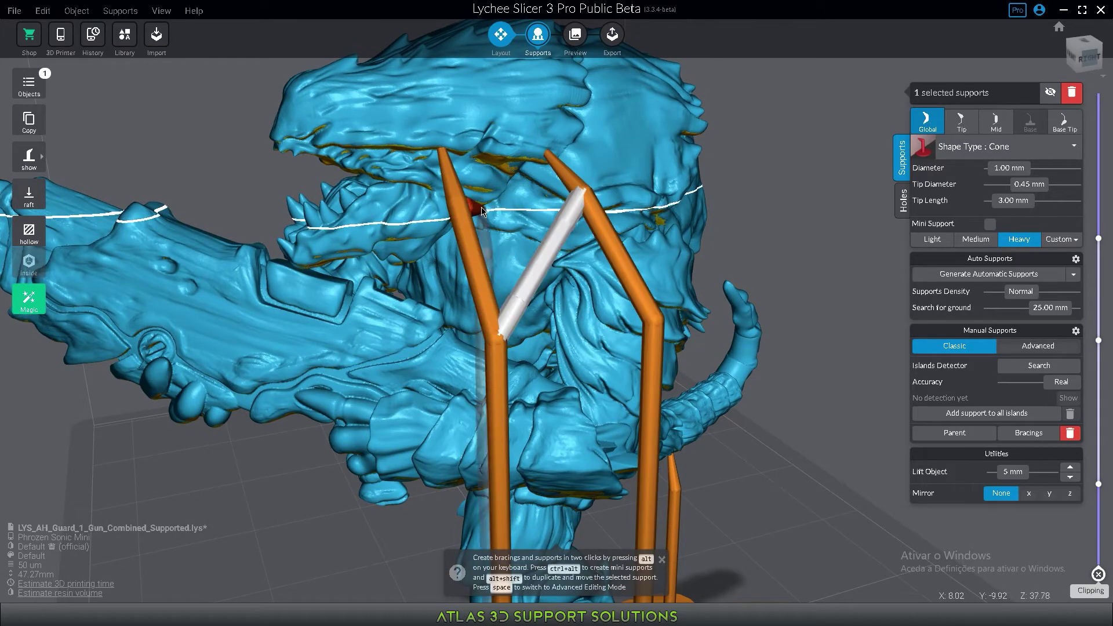
pyautogui.keyDown('alt'); pyautogui.click(460, 200); pyautogui.keyUp('alt')
pyautogui.keyDown('alt'); pyautogui.click(460, 199); pyautogui.keyUp('alt')
pyautogui.keyDown('alt'); pyautogui.click(657, 318); pyautogui.keyUp('alt')
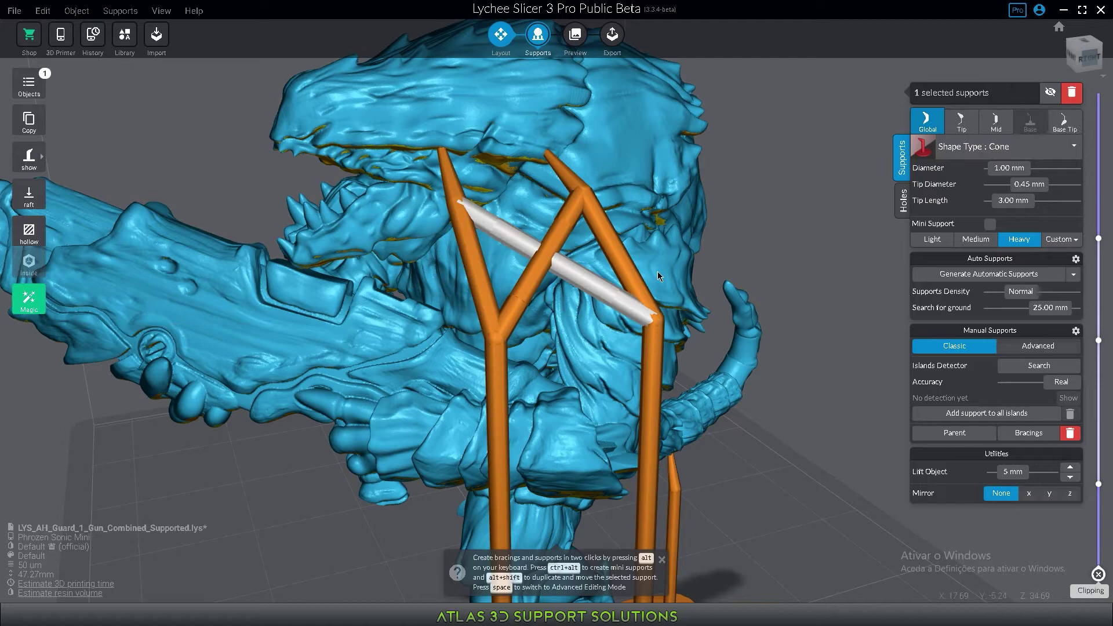
# Add a steeper bracing from the rear jaw support's upper joint to the front support's shaft below its lower joint
pyautogui.moveTo(657, 271); pyautogui.dragTo(565, 281, button='right')
pyautogui.keyDown('alt'); pyautogui.click(525, 217); pyautogui.keyUp('alt')
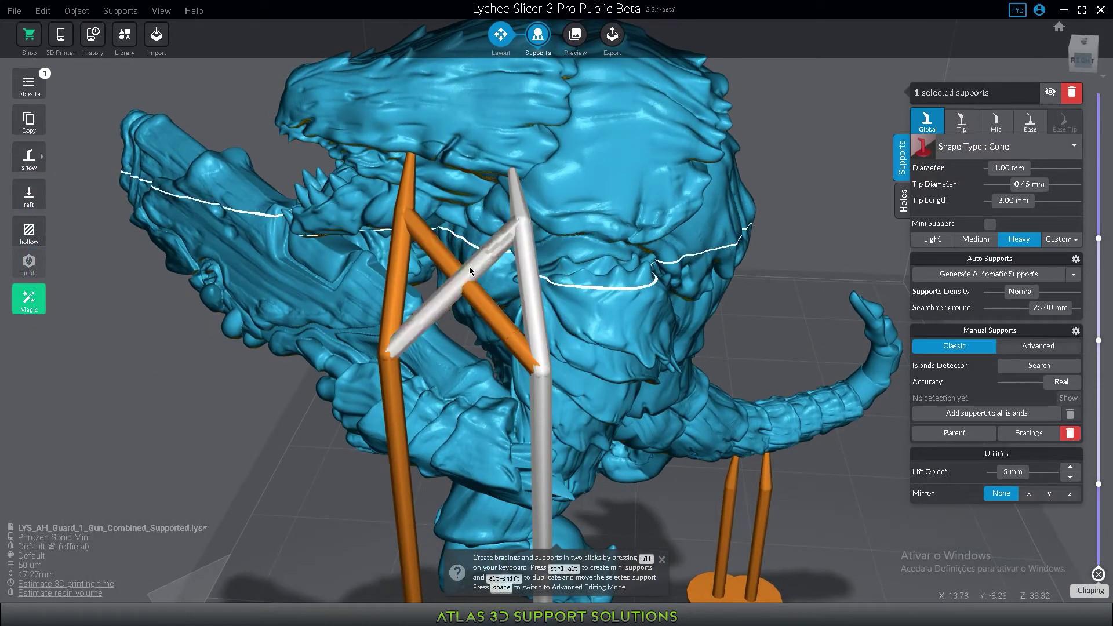
pyautogui.keyDown('alt'); pyautogui.click(398, 405); pyautogui.keyUp('alt')
# Delete the steeper bracing and the bracing from the front jaw support's upper part to the rear support's lower joint
pyautogui.scroll(-5, 454, 380)
pyautogui.moveTo(454, 381); pyautogui.dragTo(469, 189, button='right')
pyautogui.scroll(4, 488, 256)
pyautogui.moveTo(470, 189); pyautogui.dragTo(455, 294)
pyautogui.scroll(5, 455, 294)
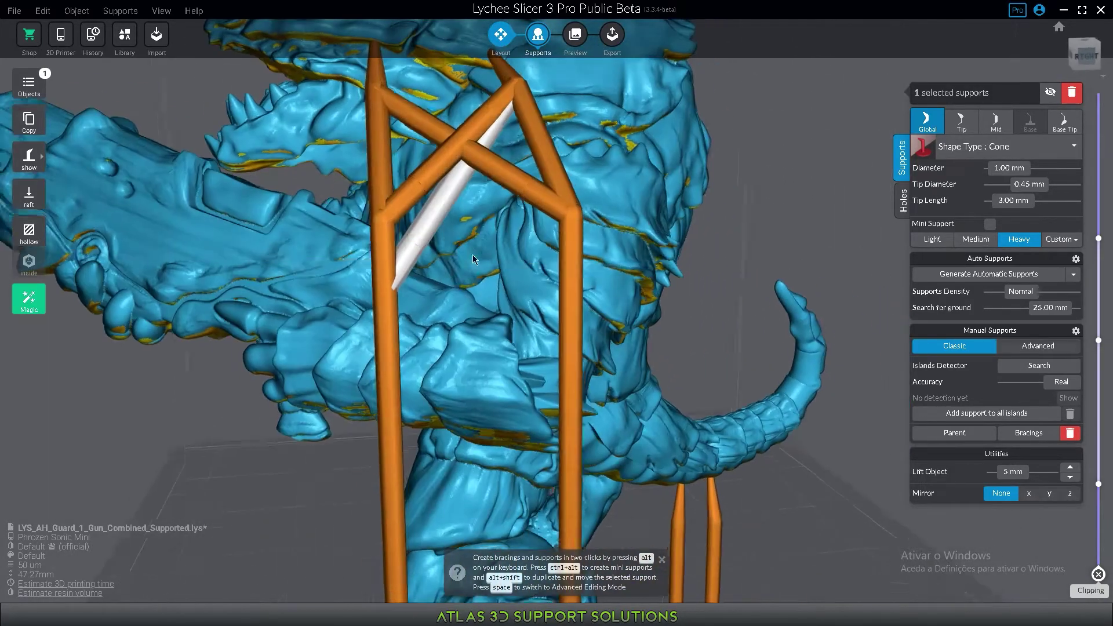
pyautogui.scroll(-2, 433, 291)
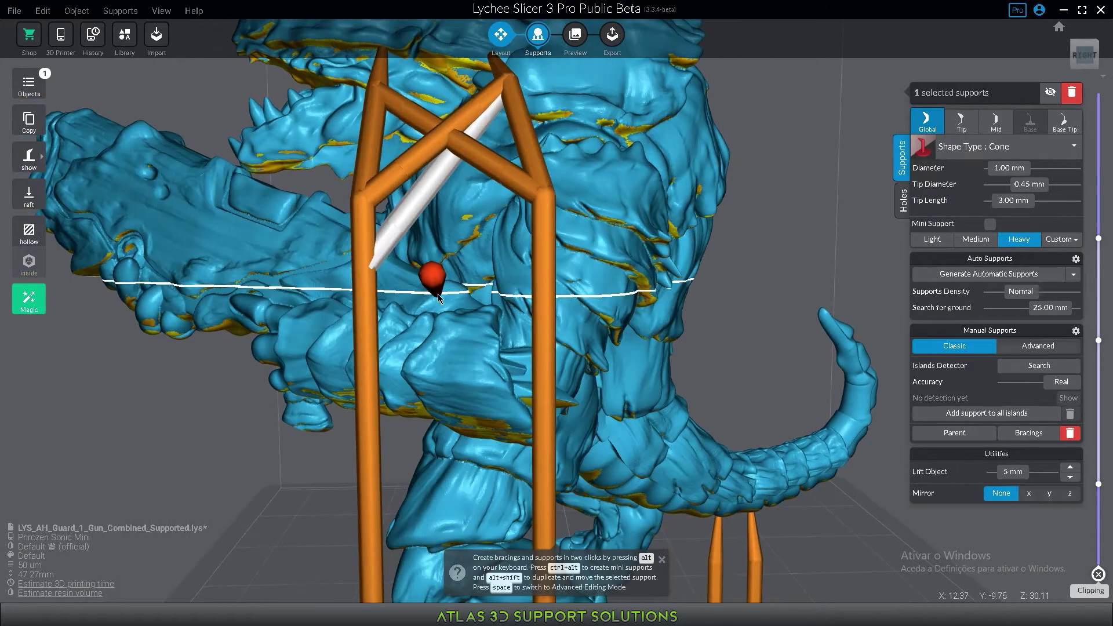
pyautogui.scroll(-4, 406, 278)
pyautogui.moveTo(395, 278); pyautogui.dragTo(433, 320)
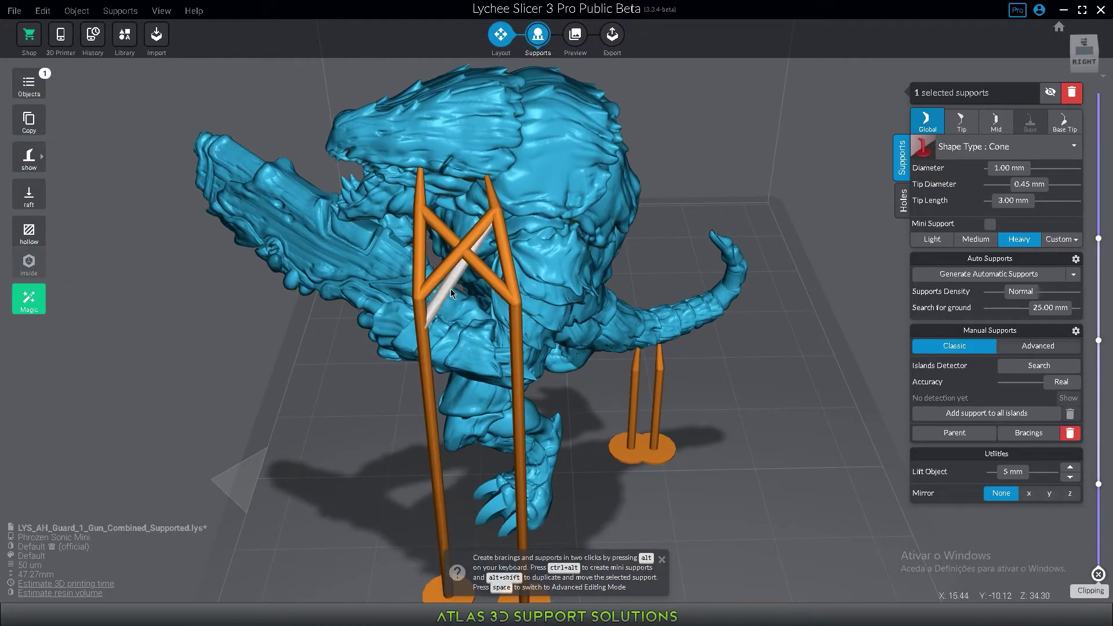
pyautogui.press('Delete')
pyautogui.click(478, 272)
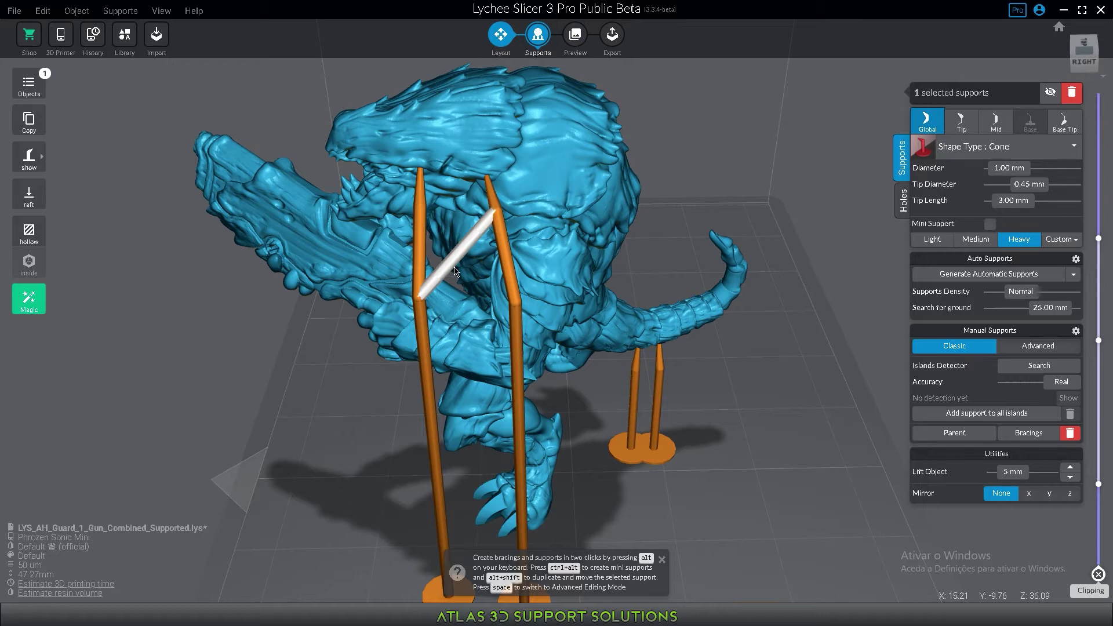
# Delete the remaining diagonal bracing and link the upper ends of the two jaw supports with a nearly level bracing
pyautogui.moveTo(456, 272); pyautogui.dragTo(449, 272)
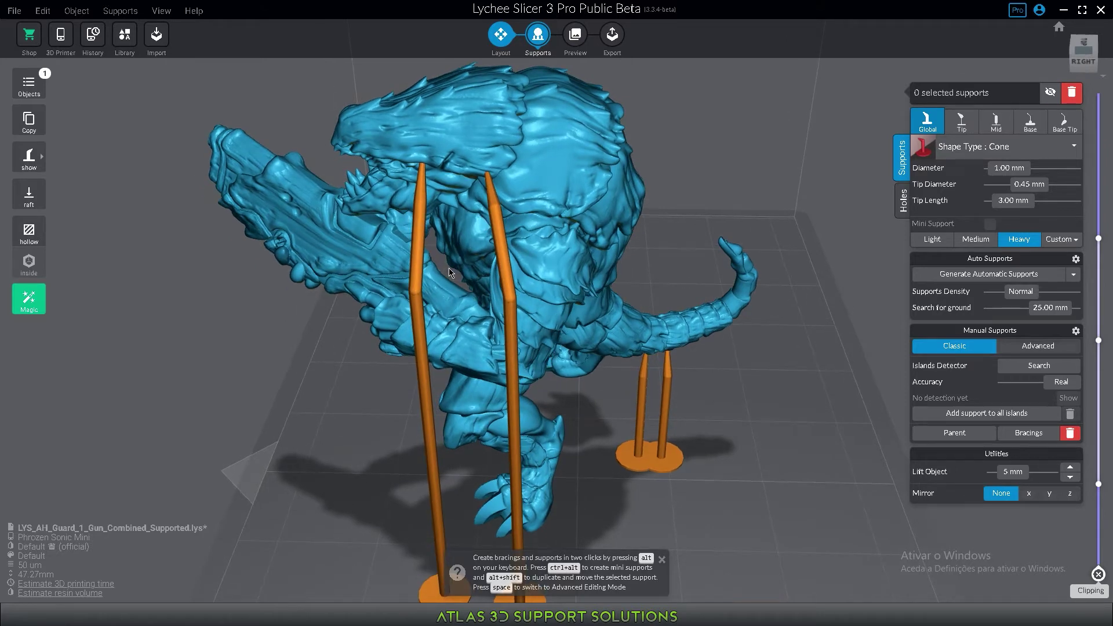
pyautogui.keyDown('alt'); pyautogui.click(420, 200); pyautogui.keyUp('alt')
pyautogui.keyDown('alt'); pyautogui.click(493, 220); pyautogui.keyUp('alt')
pyautogui.moveTo(519, 265); pyautogui.dragTo(521, 286, button='right')
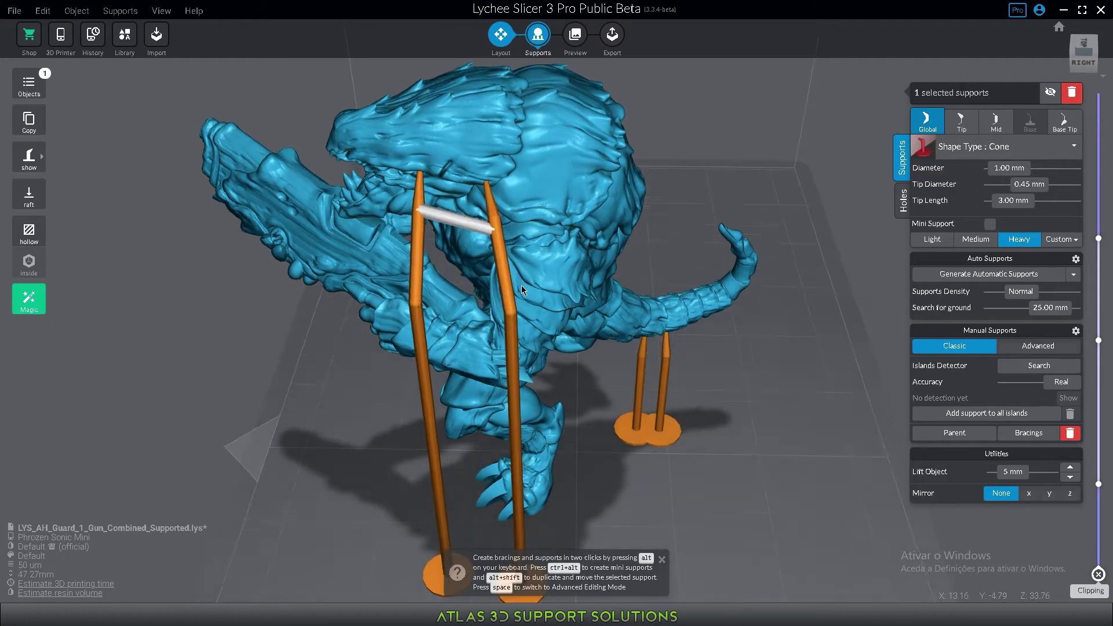
pyautogui.moveTo(520, 285); pyautogui.dragTo(550, 266)
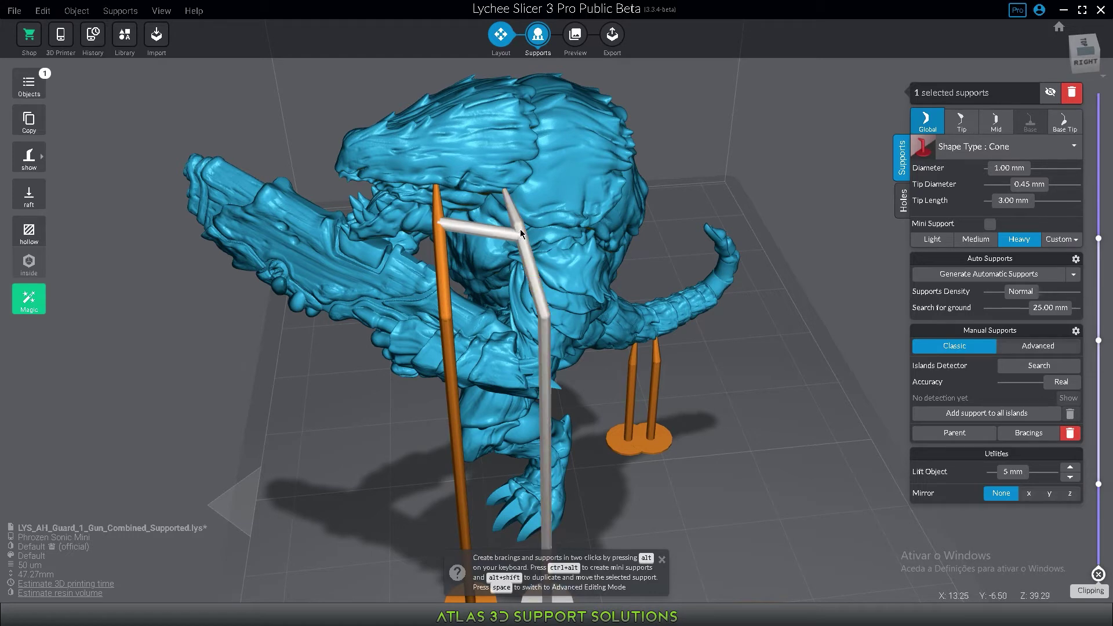
# Add a continuous zigzag of bracings between the two jaw supports, from the upper level bracing down to just above the bases
pyautogui.keyDown('alt'); pyautogui.click(446, 284); pyautogui.keyUp('alt')
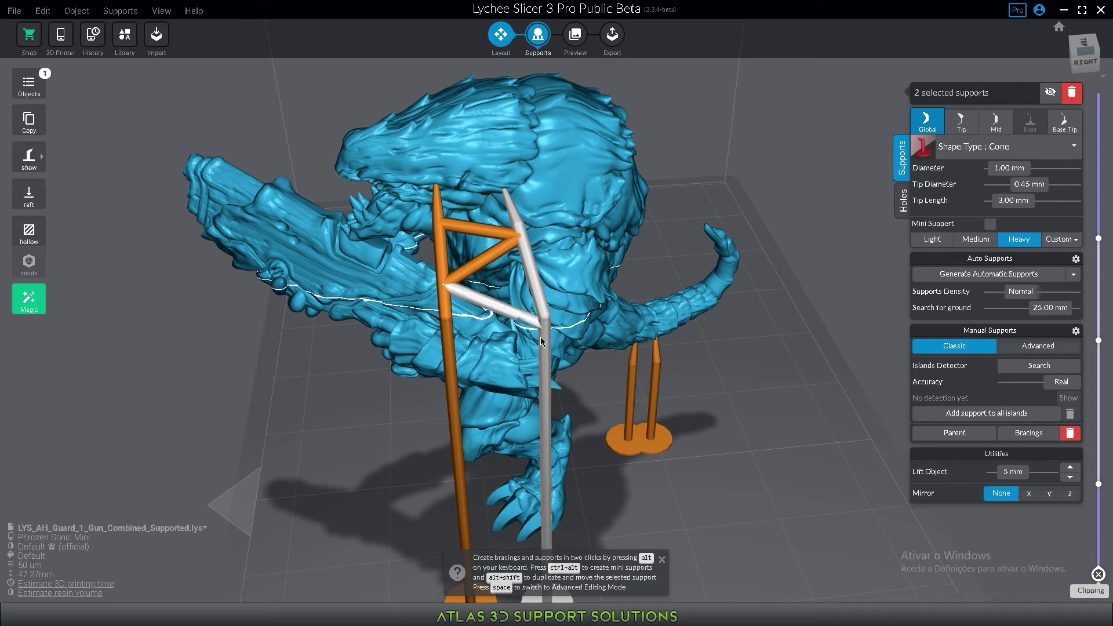
pyautogui.keyDown('alt'); pyautogui.click(459, 456); pyautogui.keyUp('alt')
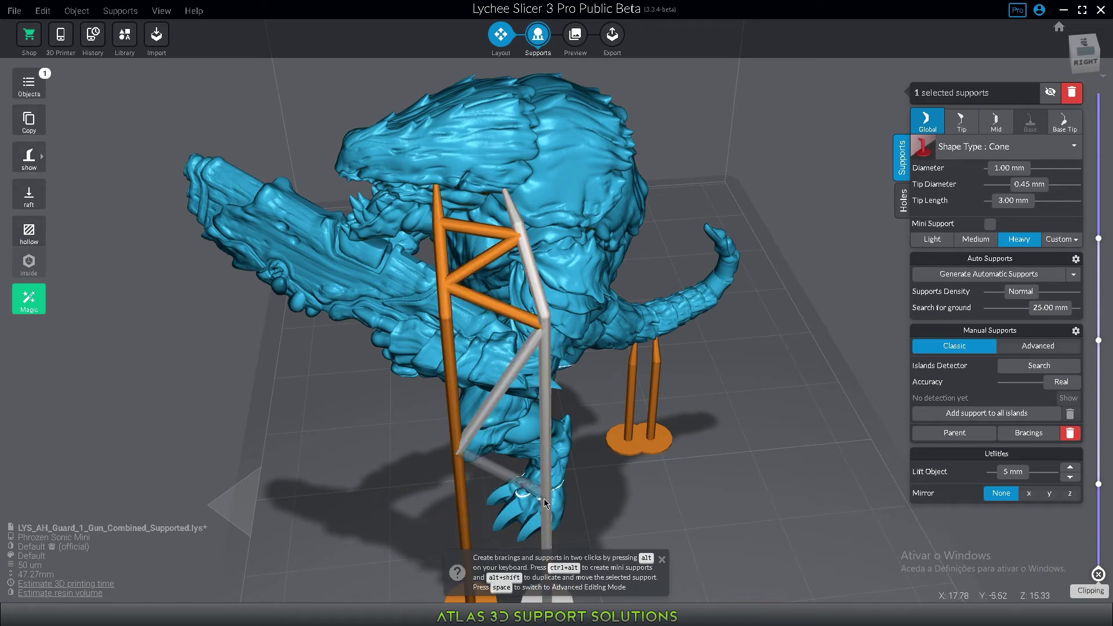
pyautogui.keyDown('alt'); pyautogui.click(544, 499); pyautogui.keyUp('alt')
pyautogui.moveTo(555, 482); pyautogui.dragTo(547, 308, button='middle')
pyautogui.keyDown('alt'); pyautogui.click(461, 422); pyautogui.keyUp('alt')
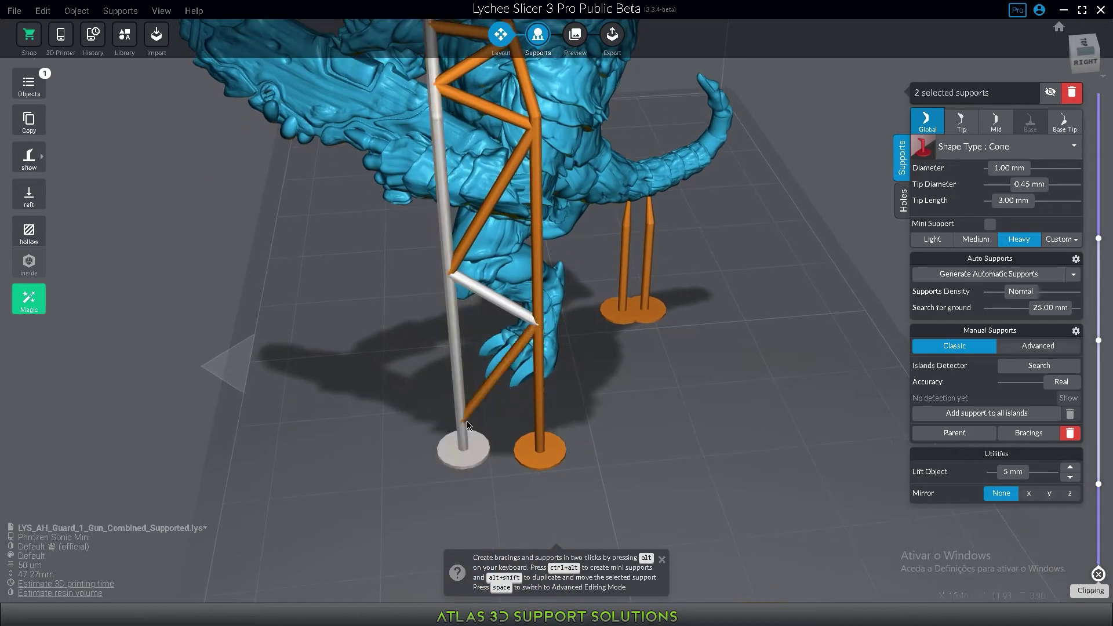
pyautogui.moveTo(542, 438); pyautogui.dragTo(515, 343, button='right')
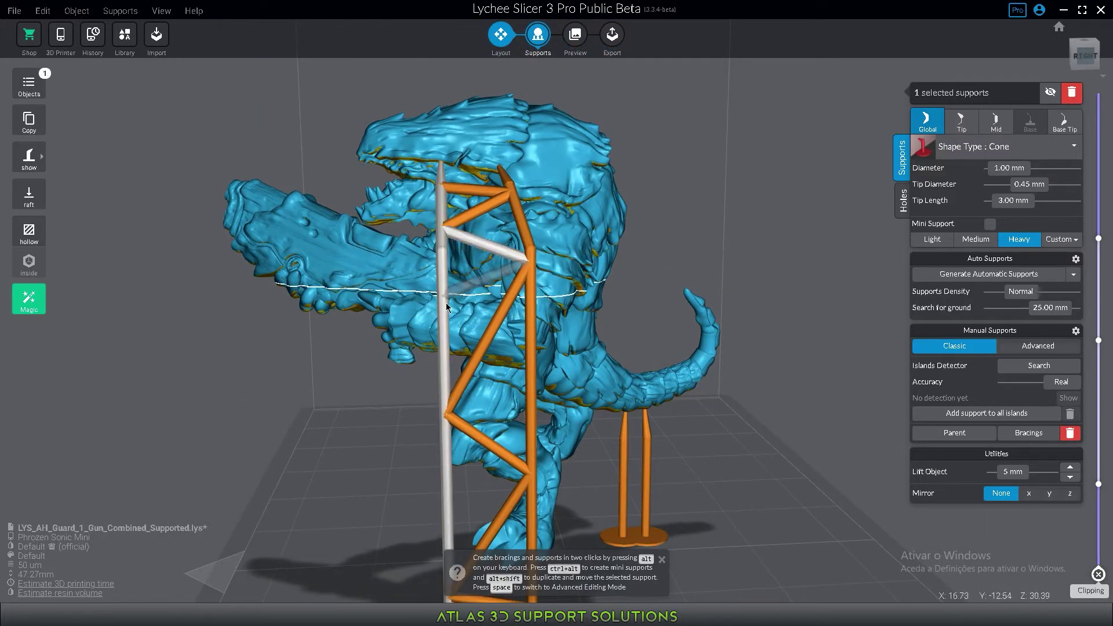
# Add opposing diagonal bracings through the middle and lower jaw supports, including a steep one from the front support to the rear one
pyautogui.keyDown('alt'); pyautogui.click(448, 341); pyautogui.keyUp('alt')
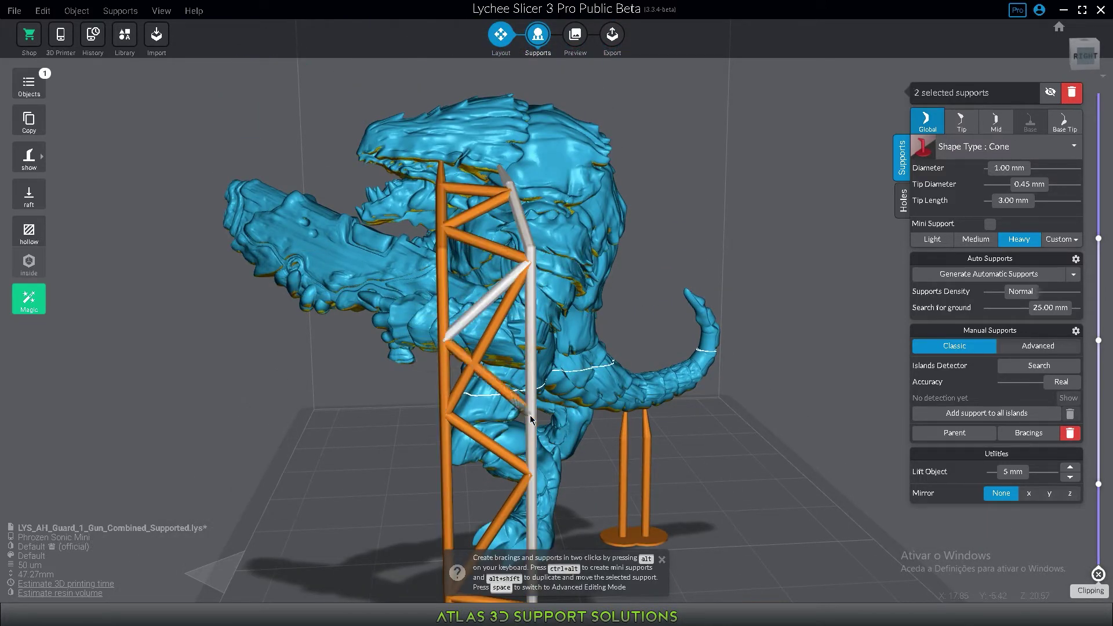
pyautogui.keyDown('alt'); pyautogui.click(529, 415); pyautogui.keyUp('alt')
pyautogui.keyDown('alt'); pyautogui.click(453, 520); pyautogui.keyUp('alt')
pyautogui.click(453, 520)
pyautogui.moveTo(453, 519); pyautogui.dragTo(533, 458, button='right')
pyautogui.keyDown('alt'); pyautogui.click(440, 261); pyautogui.keyUp('alt')
pyautogui.keyDown('alt'); pyautogui.click(530, 408); pyautogui.keyUp('alt')
pyautogui.scroll(-4, 539, 405)
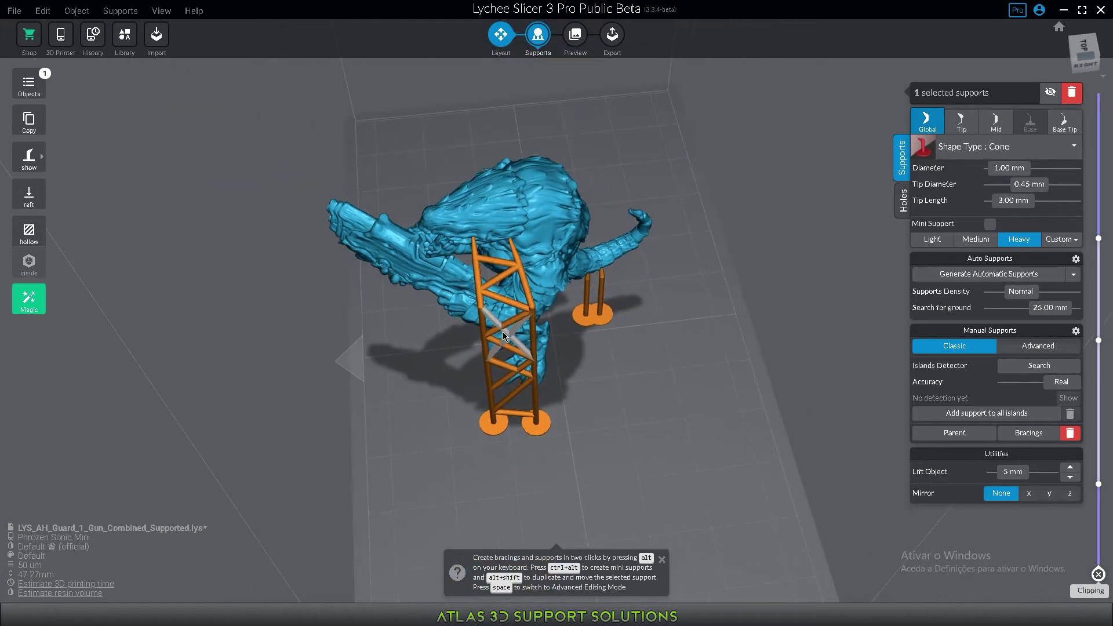
# Delete the surplus long diagonal bracing from the middle of the jaw supports' lattice
pyautogui.moveTo(548, 342); pyautogui.dragTo(551, 260, button='right')
pyautogui.scroll(4, 545, 271)
pyautogui.moveTo(558, 297); pyautogui.dragTo(563, 350, button='right')
pyautogui.moveTo(563, 351); pyautogui.dragTo(571, 267, button='middle')
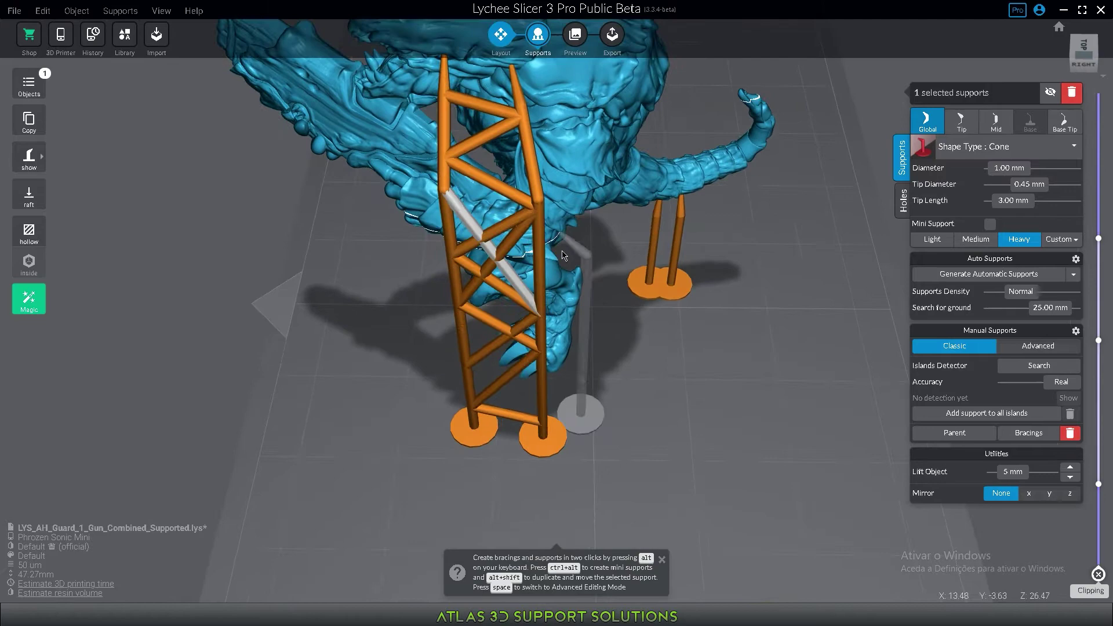
pyautogui.moveTo(571, 255); pyautogui.dragTo(481, 340, button='right')
pyautogui.scroll(-4, 554, 295)
pyautogui.scroll(5, 220, 332)
pyautogui.scroll(-3, 474, 354)
pyautogui.scroll(3, 481, 359)
pyautogui.click(481, 339)
pyautogui.press('Delete')
# Place a heavy support under the edge of the plate on the creature's back
pyautogui.moveTo(494, 377); pyautogui.dragTo(498, 346, button='right')
pyautogui.scroll(2, 491, 261)
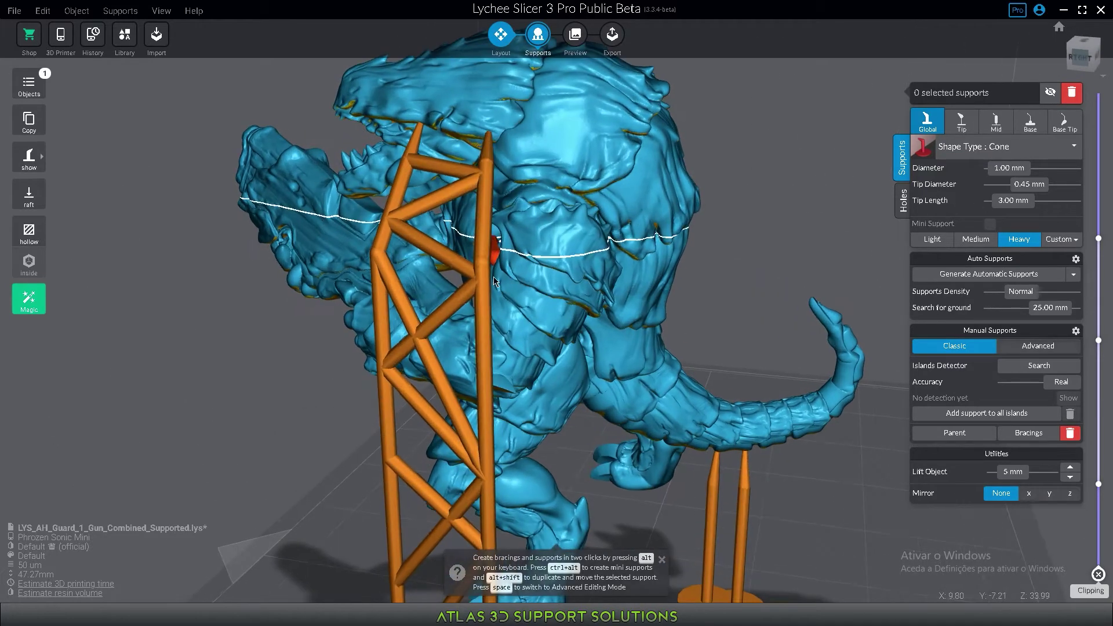
pyautogui.moveTo(487, 406); pyautogui.dragTo(499, 347, button='right')
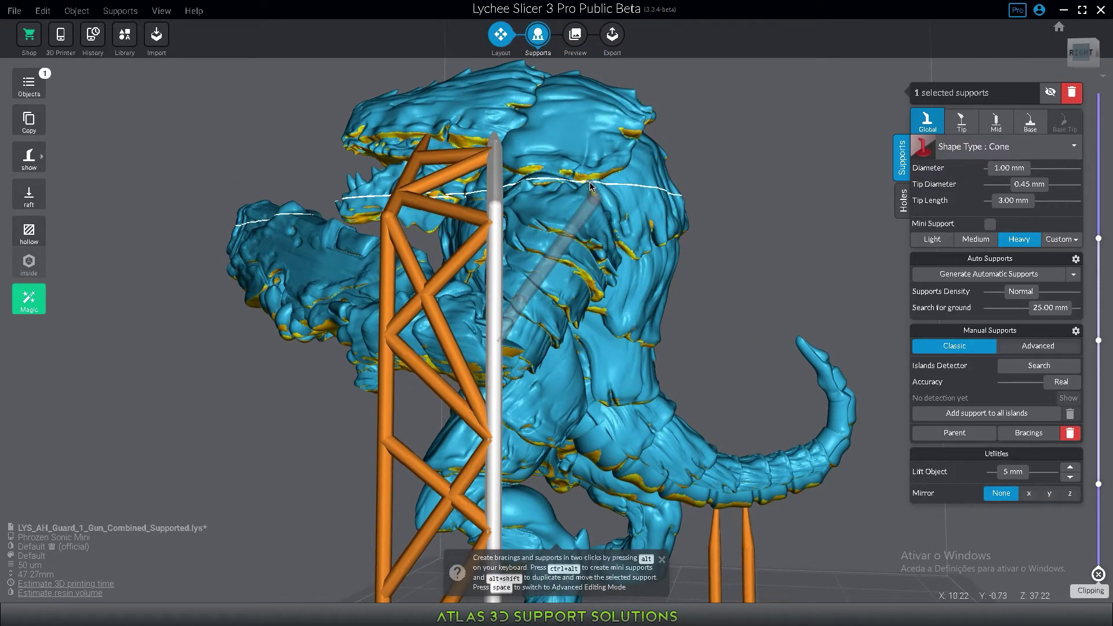
pyautogui.moveTo(590, 185); pyautogui.dragTo(467, 278, button='right')
pyautogui.scroll(5, 614, 168)
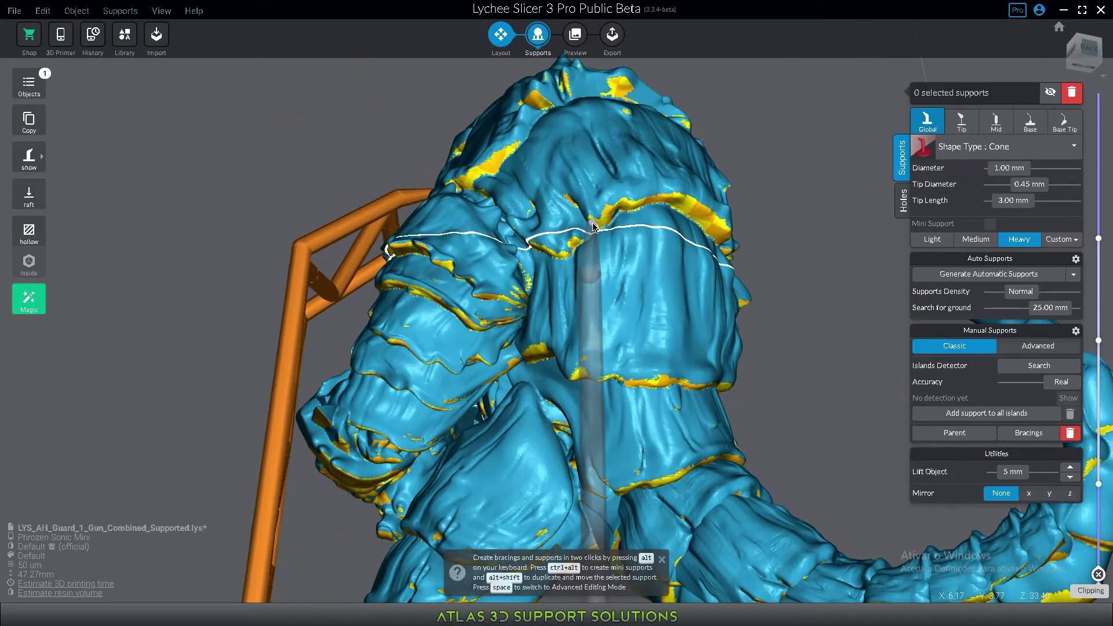
pyautogui.click(574, 223)
# Branch a heavy support off the back support's shaft to the plate edge nearer the arm
pyautogui.scroll(3, 526, 316)
pyautogui.moveTo(525, 316); pyautogui.dragTo(501, 255, button='middle')
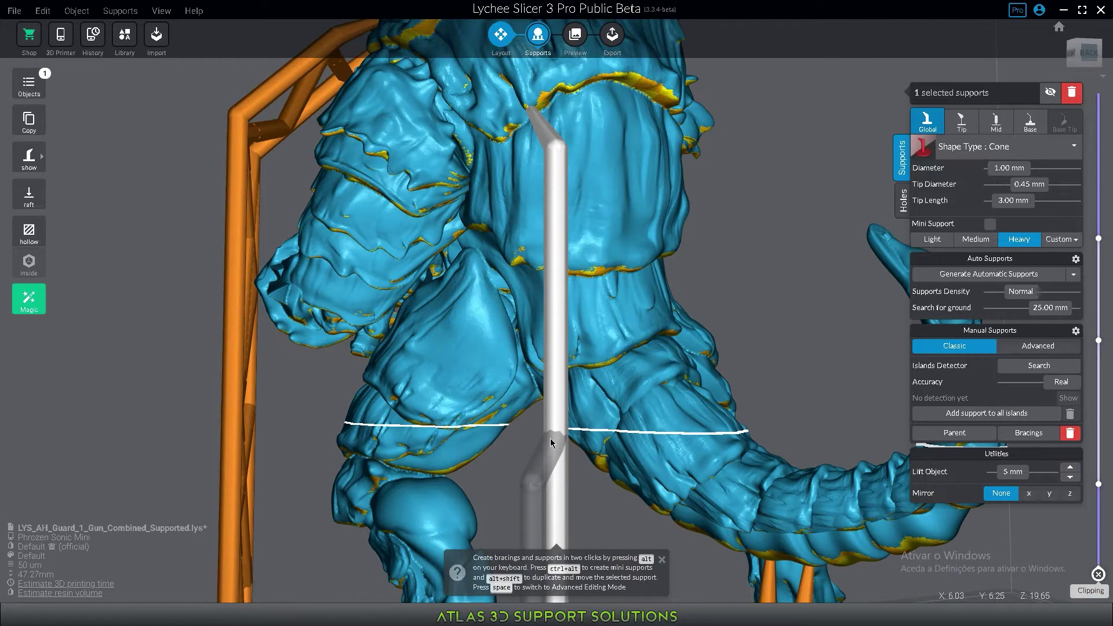
pyautogui.moveTo(550, 441); pyautogui.dragTo(507, 319, button='right')
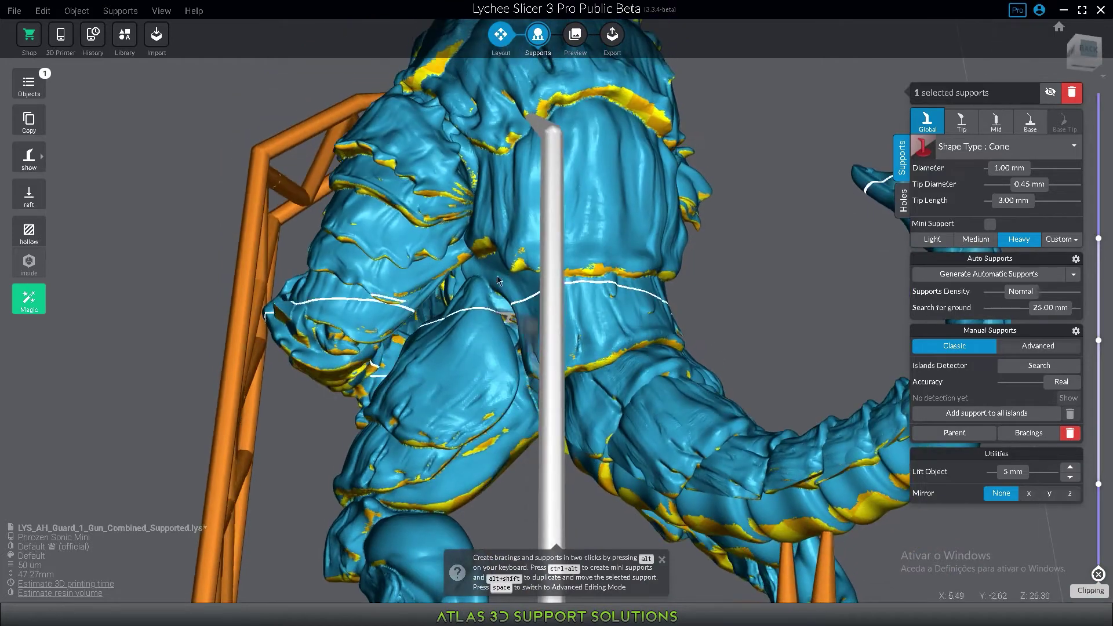
pyautogui.click(499, 153)
pyautogui.moveTo(500, 159); pyautogui.dragTo(552, 232, button='right')
pyautogui.scroll(1, 520, 157)
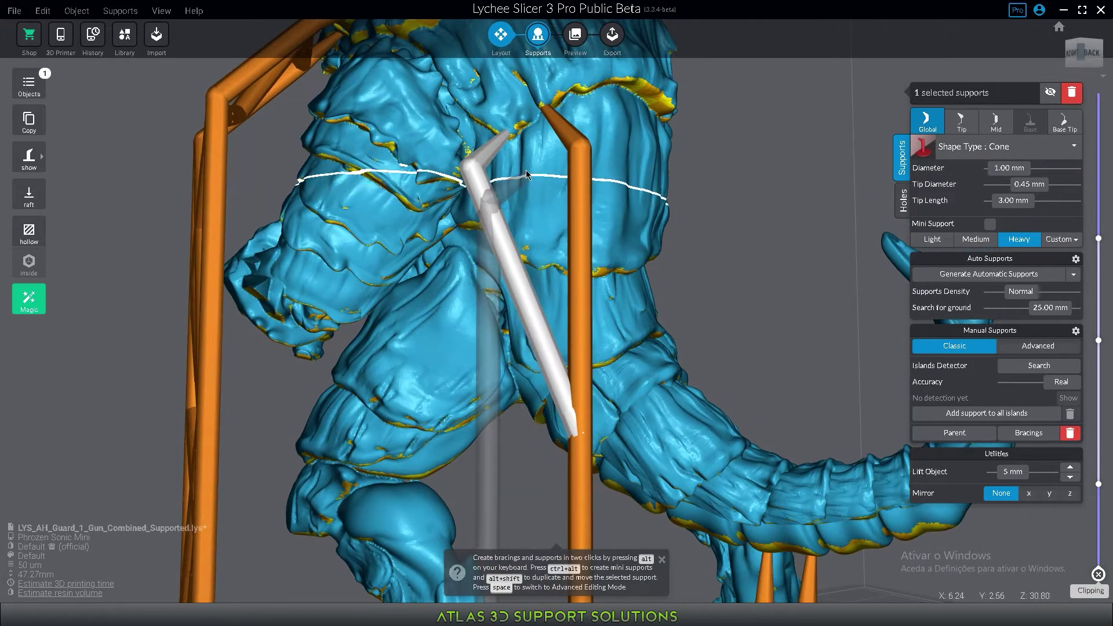
# Try repositioning the tip and joint of a second branch in advanced editing mode, and delete that branch
pyautogui.press('space')
pyautogui.click(509, 130)
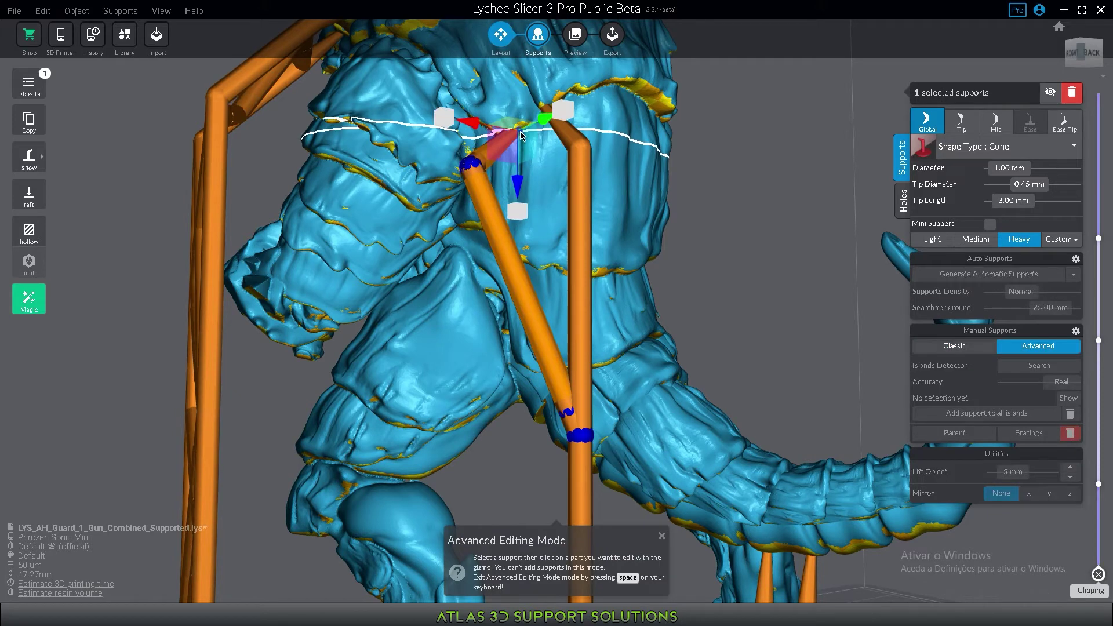
pyautogui.moveTo(511, 160); pyautogui.dragTo(524, 165)
pyautogui.click(544, 228)
pyautogui.moveTo(544, 229); pyautogui.dragTo(531, 297, button='right')
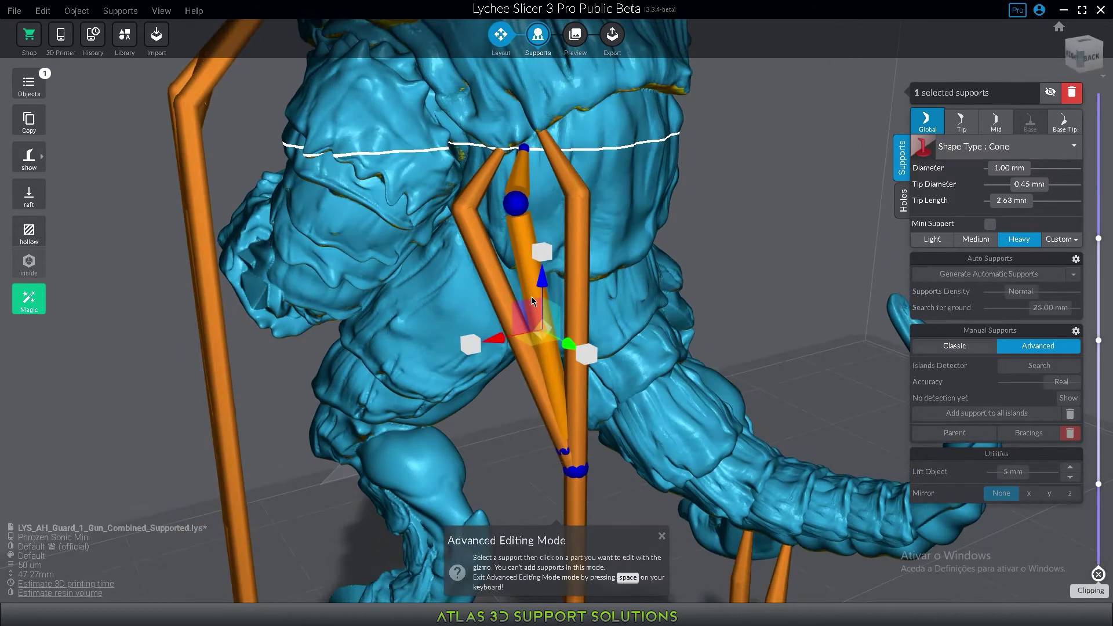
pyautogui.press('Delete')
pyautogui.scroll(-2, 531, 309)
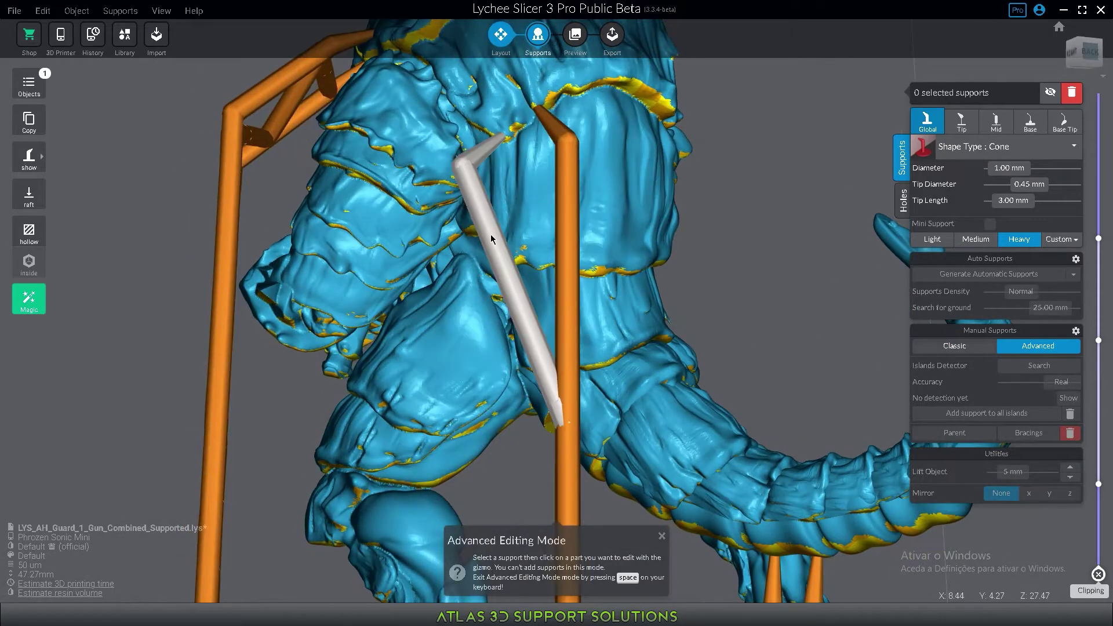
# Fan out more heavy branches from the same point on the back support's shaft to contacts across the back plates
pyautogui.click(490, 234)
pyautogui.scroll(2, 555, 322)
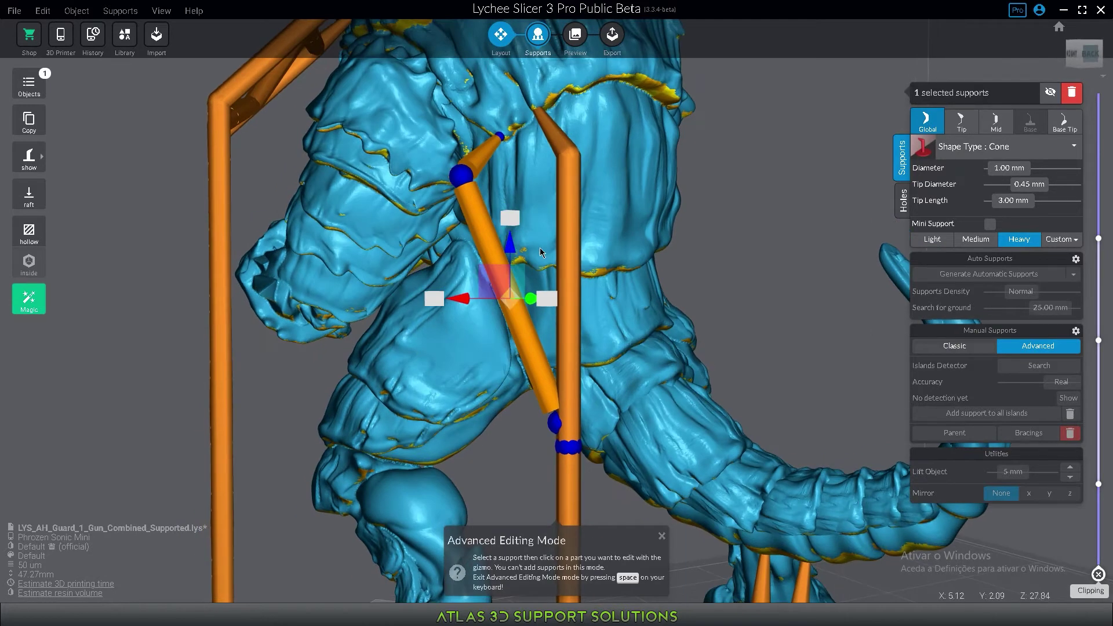
pyautogui.keyDown('ctrl'); pyautogui.click(519, 131); pyautogui.keyUp('ctrl')
pyautogui.keyDown('ctrl'); pyautogui.click(591, 132); pyautogui.keyUp('ctrl')
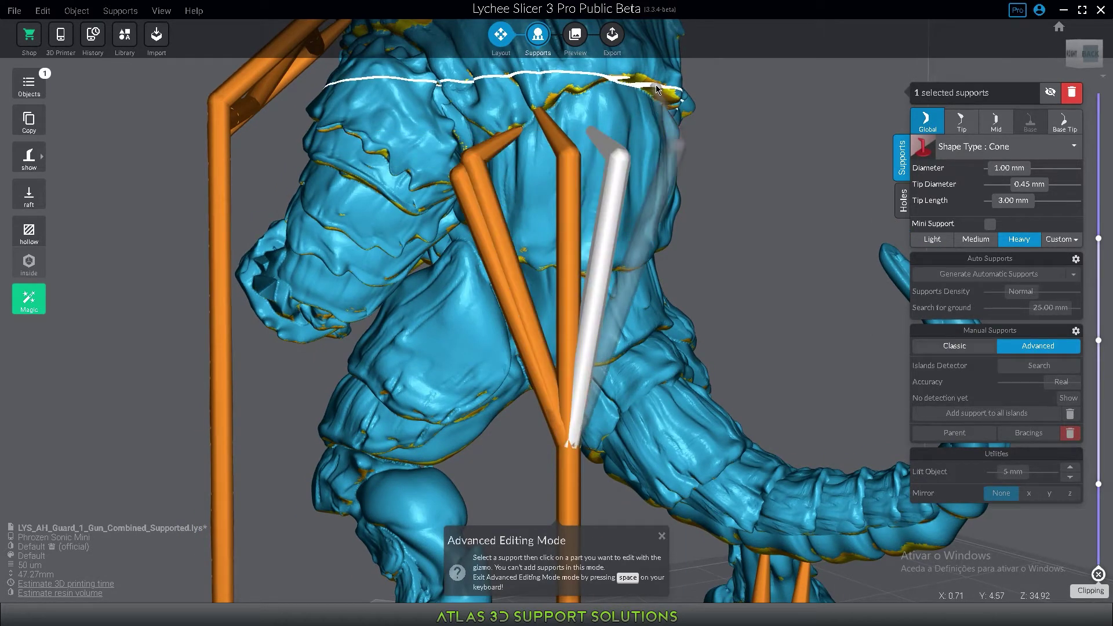
pyautogui.keyDown('ctrl'); pyautogui.click(656, 86); pyautogui.keyUp('ctrl')
pyautogui.moveTo(655, 86); pyautogui.dragTo(537, 101, button='middle')
pyautogui.keyDown('ctrl'); pyautogui.click(563, 181); pyautogui.keyUp('ctrl')
pyautogui.keyDown('ctrl'); pyautogui.click(512, 118); pyautogui.keyUp('ctrl')
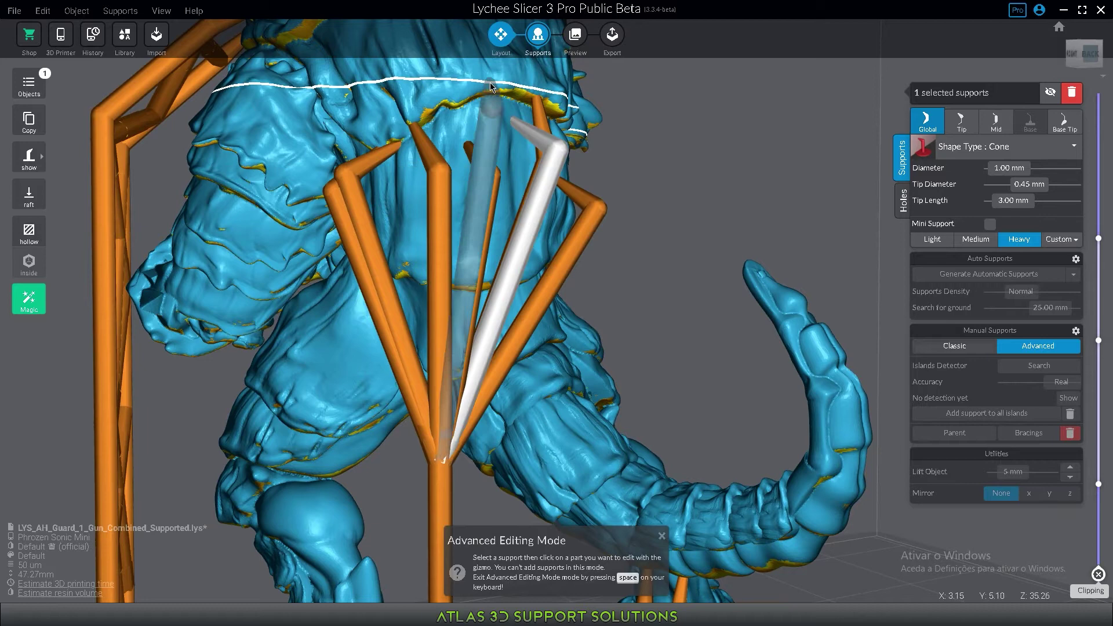
pyautogui.moveTo(491, 87); pyautogui.dragTo(392, 236)
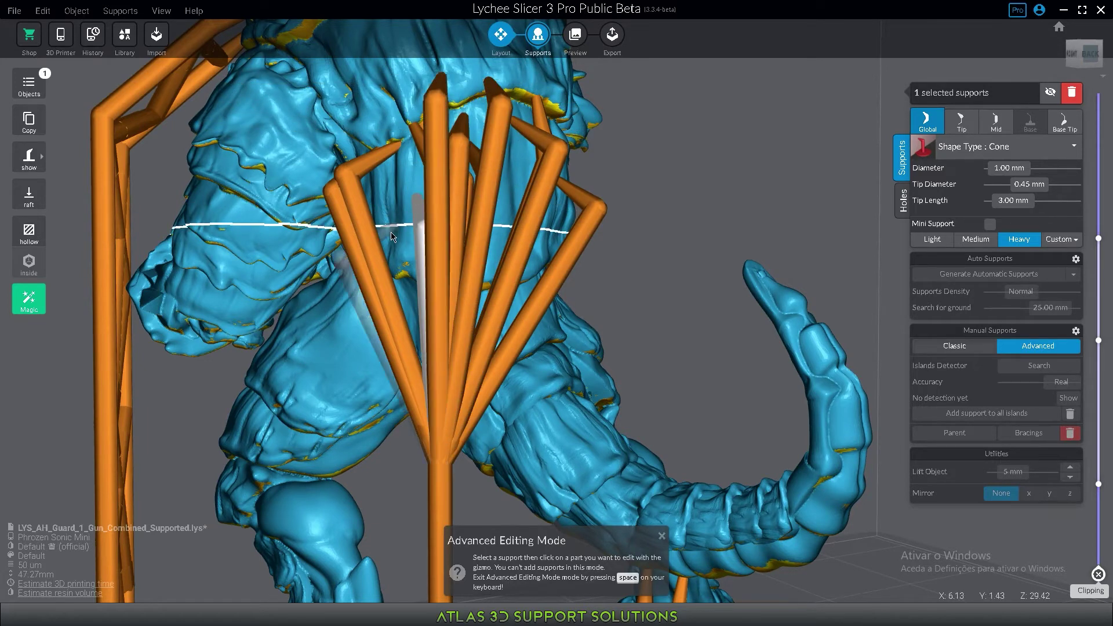
pyautogui.moveTo(296, 264); pyautogui.dragTo(313, 85)
# Delete the whole fan of branches under the creature's back together with the support carrying it
pyautogui.scroll(-5, 330, 162)
pyautogui.moveTo(336, 183); pyautogui.dragTo(486, 354, button='right')
pyautogui.scroll(-5, 325, 242)
pyautogui.moveTo(497, 418); pyautogui.dragTo(447, 267)
pyautogui.moveTo(446, 400); pyautogui.dragTo(445, 348, button='right')
pyautogui.moveTo(497, 433); pyautogui.dragTo(384, 236)
pyautogui.press('Delete')
pyautogui.moveTo(373, 356); pyautogui.dragTo(452, 304, button='right')
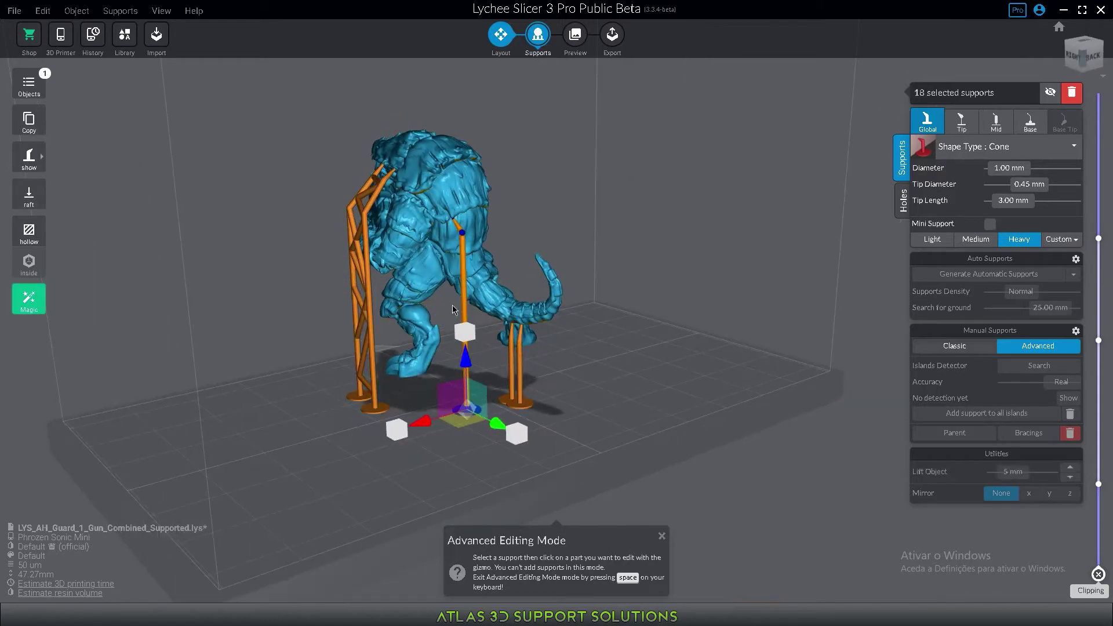
pyautogui.scroll(5, 414, 252)
pyautogui.moveTo(349, 278); pyautogui.dragTo(551, 331, button='right')
pyautogui.scroll(-5, 484, 255)
pyautogui.scroll(3, 521, 360)
pyautogui.moveTo(513, 380); pyautogui.dragTo(539, 481, button='right')
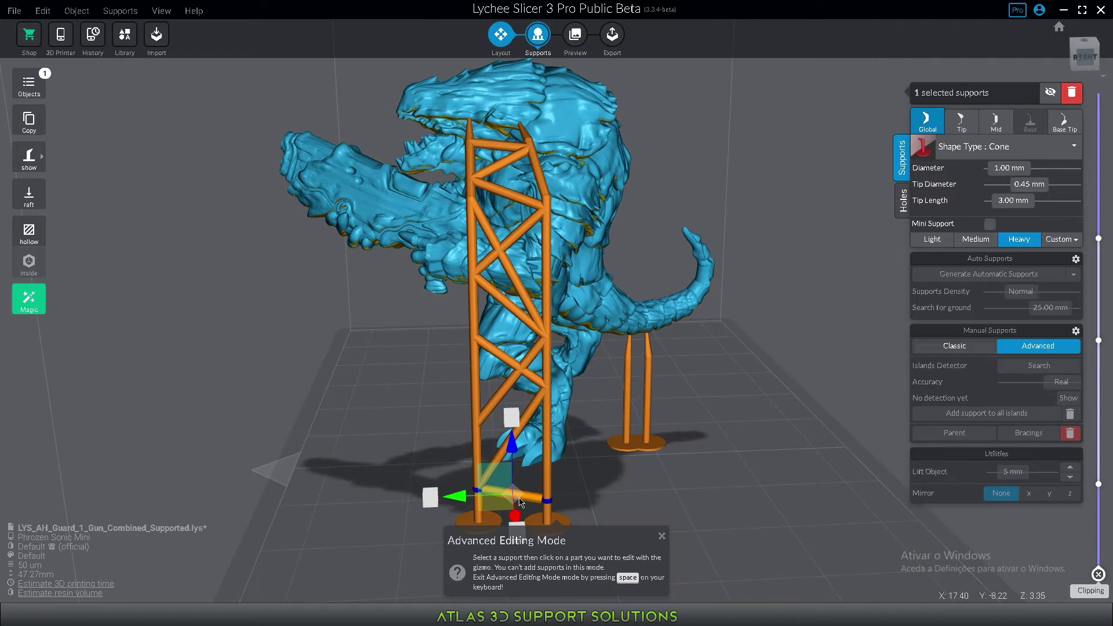
# Return to classic support editing and place a heavy support under the upturned end of the tail
pyautogui.moveTo(686, 363); pyautogui.dragTo(405, 335, button='right')
pyautogui.scroll(5, 330, 253)
pyautogui.scroll(-3, 330, 252)
pyautogui.moveTo(329, 252); pyautogui.dragTo(381, 318, button='right')
pyautogui.scroll(4, 318, 246)
pyautogui.press('space')
pyautogui.scroll(-5, 327, 263)
pyautogui.moveTo(463, 316)
pyautogui.mouseDown(button='right')
pyautogui.moveTo(428, 353)
pyautogui.moveTo(374, 345)
pyautogui.moveTo(458, 355)
pyautogui.moveTo(396, 310)
pyautogui.moveTo(407, 298)
pyautogui.moveTo(392, 311)
pyautogui.moveTo(334, 300)
pyautogui.mouseUp(button='right')
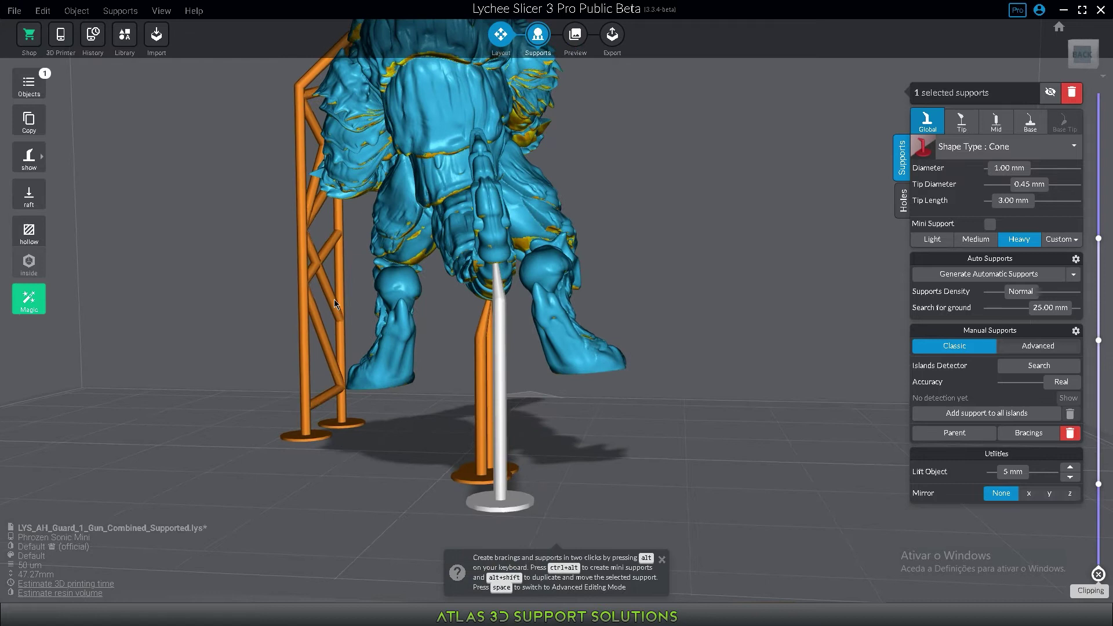
# Add another diagonal bracing between the two jaw supports and select it in advanced editing mode
pyautogui.keyDown('alt'); pyautogui.click(340, 319); pyautogui.keyUp('alt')
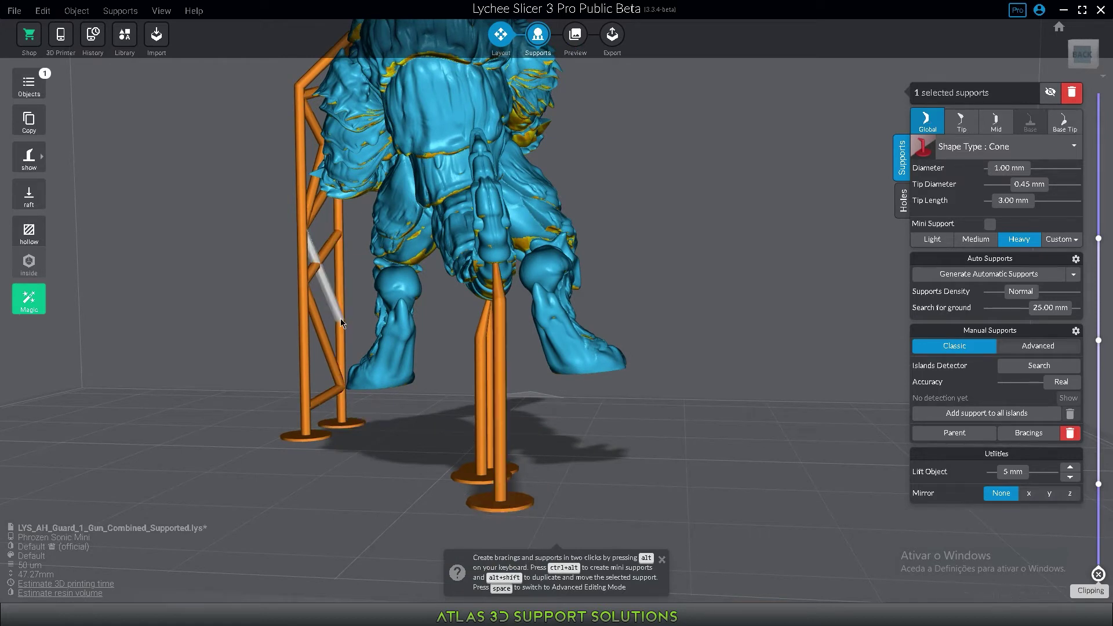
pyautogui.press('space')
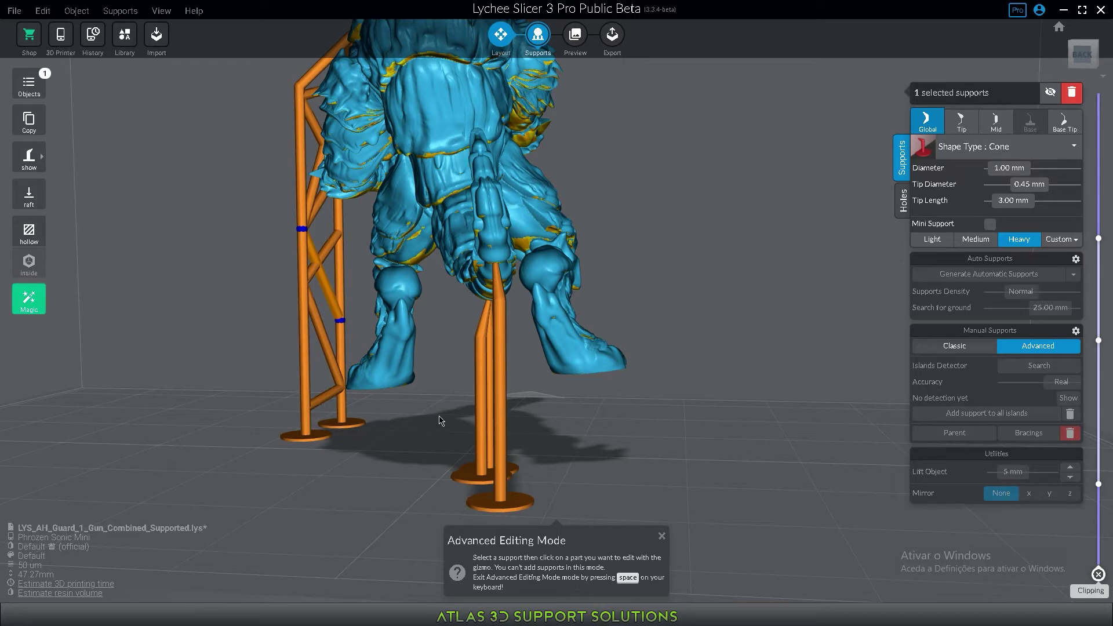
pyautogui.moveTo(284, 307); pyautogui.dragTo(321, 345, button='right')
pyautogui.scroll(4, 417, 336)
pyautogui.moveTo(527, 380); pyautogui.dragTo(505, 318, button='right')
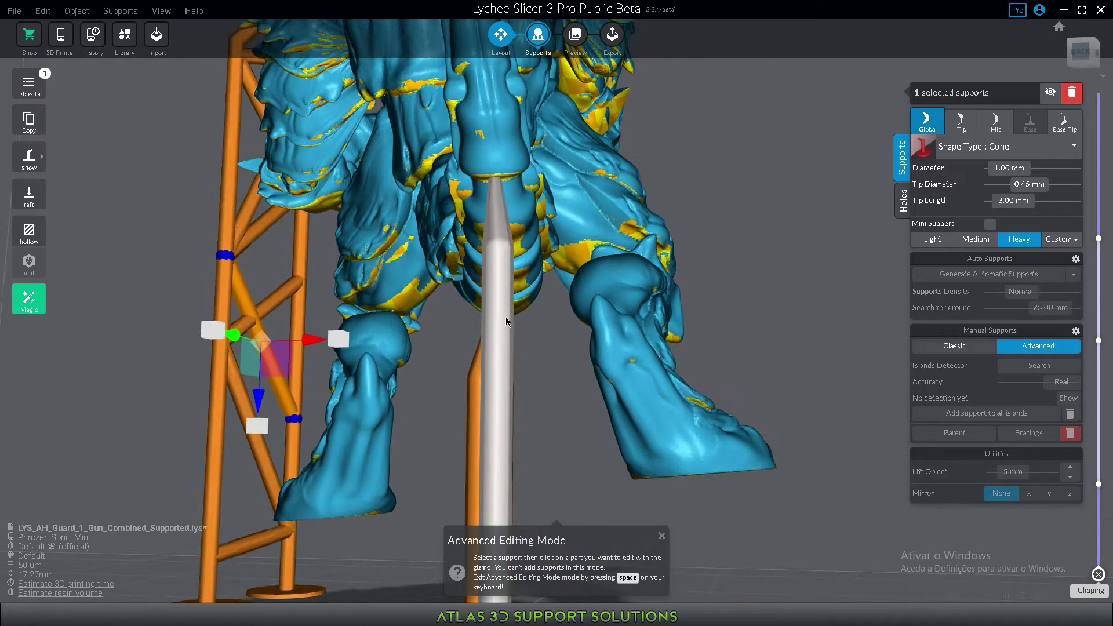
# Add a heavy mini support from the tail-end support's shaft to the tail surface above it
pyautogui.press('space')
pyautogui.click(489, 397)
pyautogui.click(476, 164)
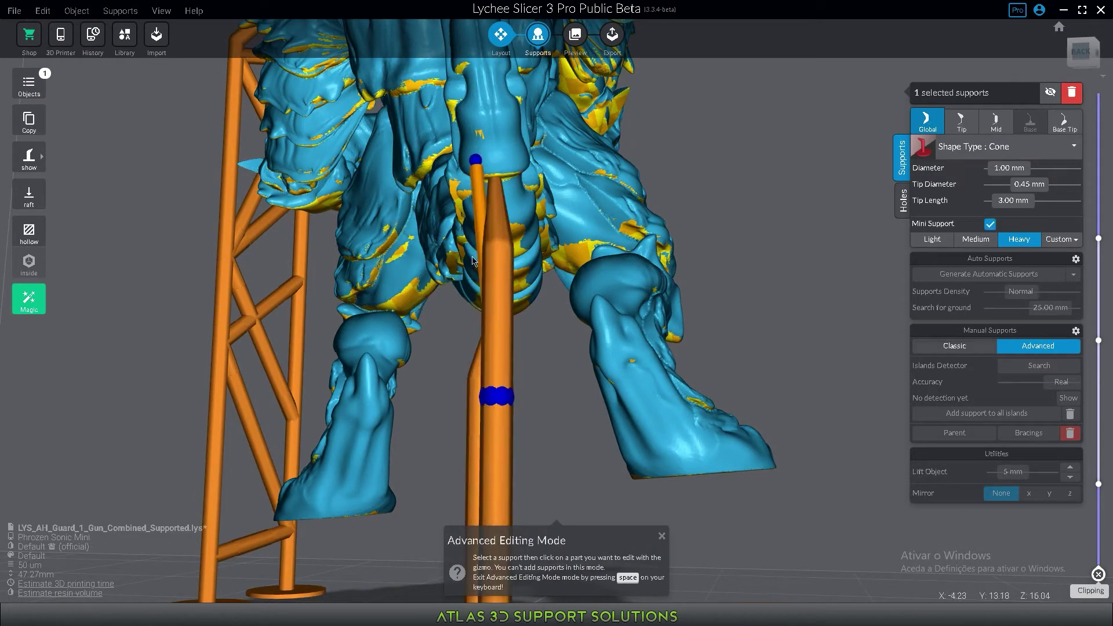
pyautogui.scroll(-1, 476, 165)
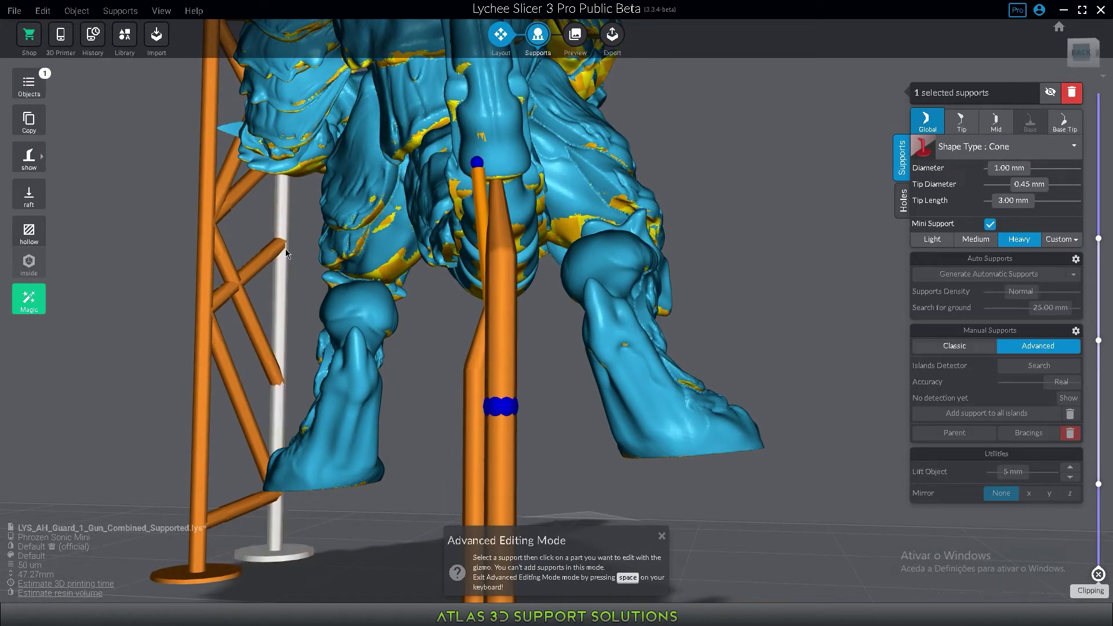
# Select the mini support's tip in advanced editing mode and move it down off the tail
pyautogui.moveTo(307, 279); pyautogui.dragTo(457, 199, button='right')
pyautogui.scroll(-5, 350, 308)
pyautogui.scroll(5, 442, 311)
pyautogui.click(502, 226)
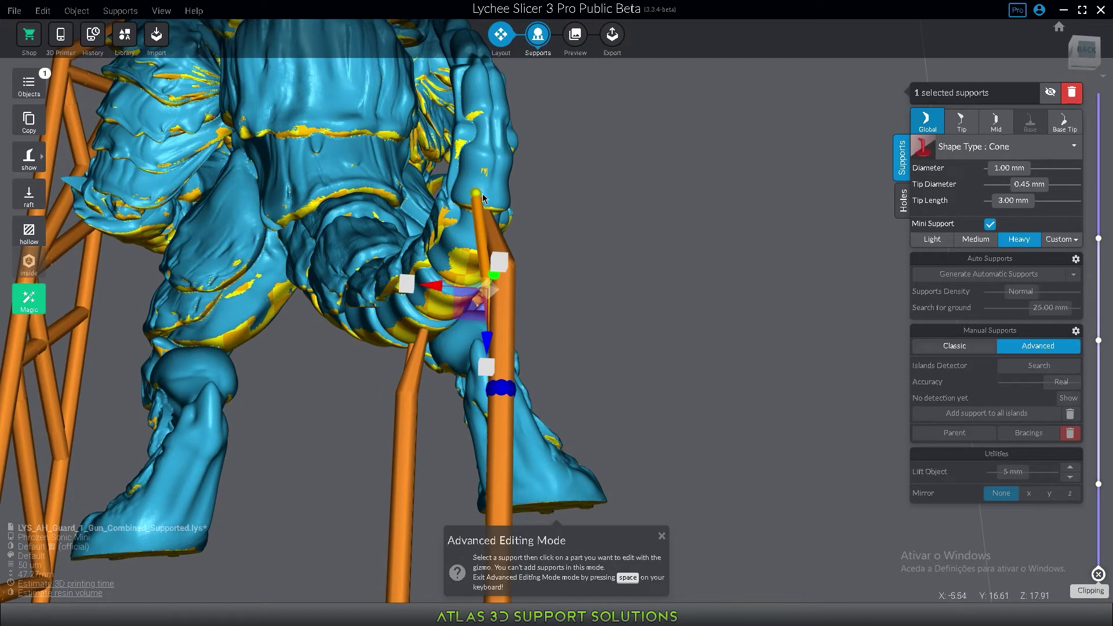
pyautogui.click(482, 194)
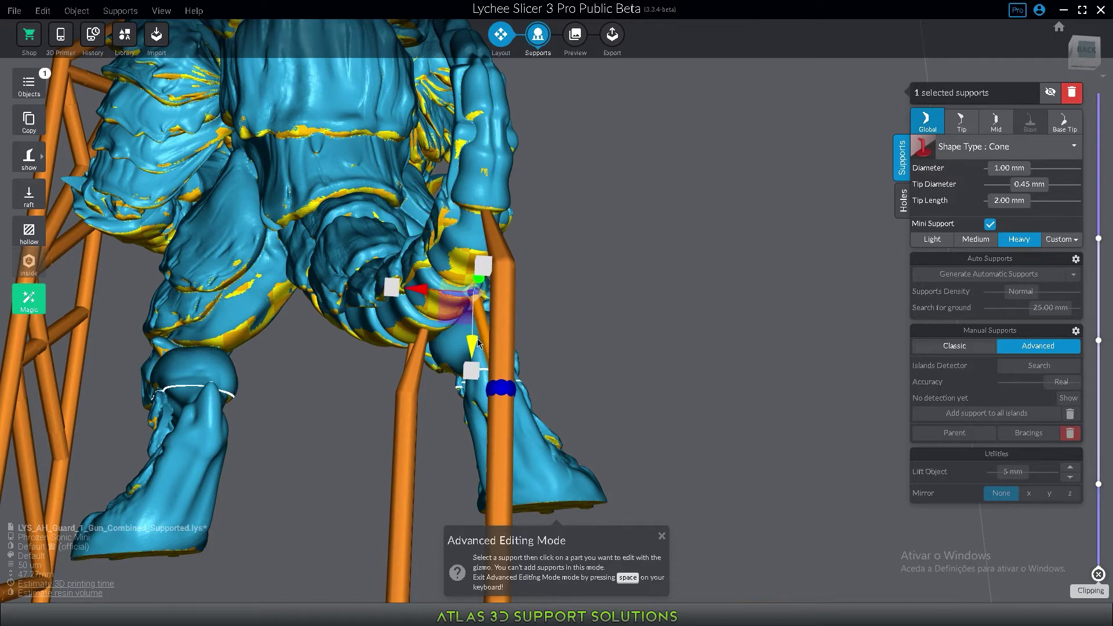
# Reposition the mini support's tip and joint so it spans from the tail-end support to the nearest neighbouring tail support
pyautogui.scroll(-5, 314, 304)
pyautogui.moveTo(315, 304); pyautogui.dragTo(527, 409, button='right')
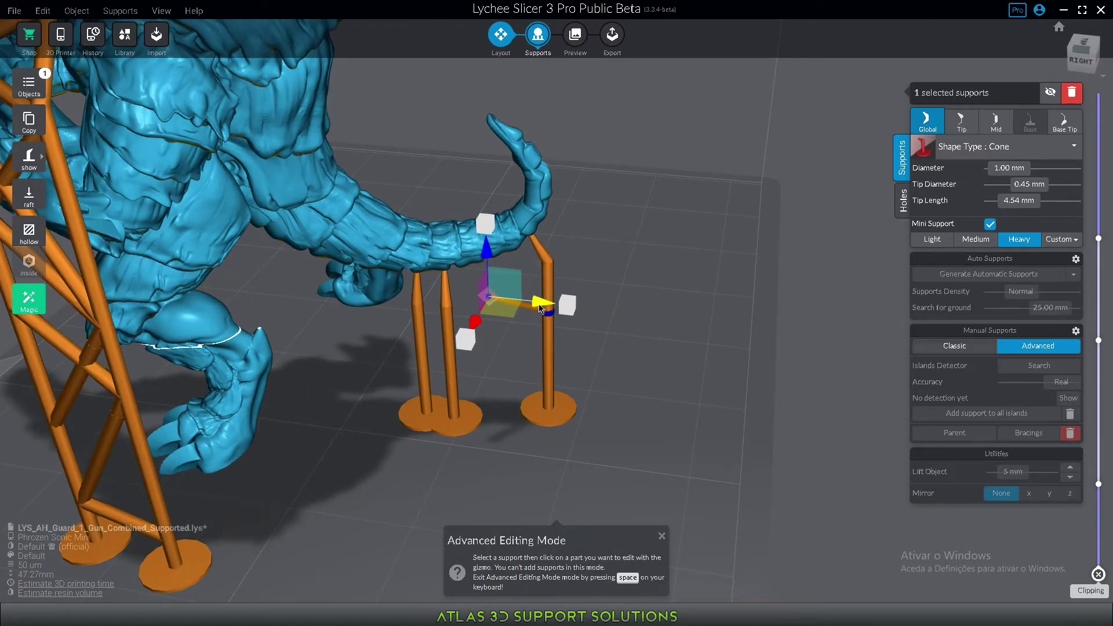
pyautogui.moveTo(539, 306); pyautogui.dragTo(587, 312)
pyautogui.moveTo(548, 337); pyautogui.dragTo(496, 306, button='right')
pyautogui.moveTo(608, 264); pyautogui.dragTo(578, 242, button='right')
pyautogui.scroll(5, 405, 245)
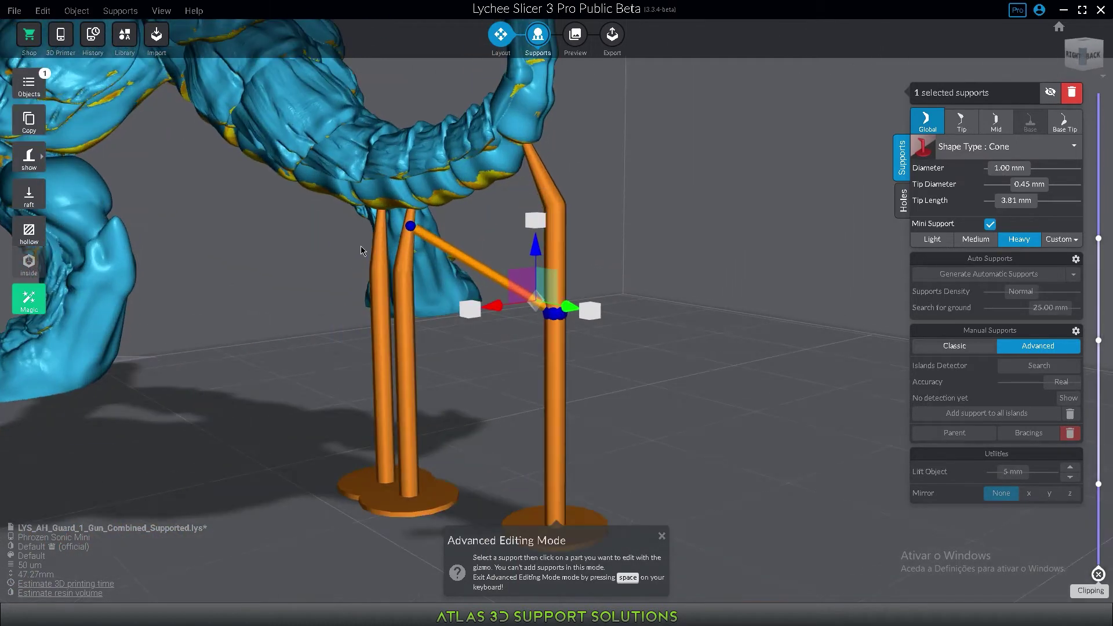
# Add a heavy mini support from the tail brace's free end toward the hind leg, and raise its tip until the support is roughly level
pyautogui.moveTo(426, 203); pyautogui.dragTo(427, 260)
pyautogui.press('space')
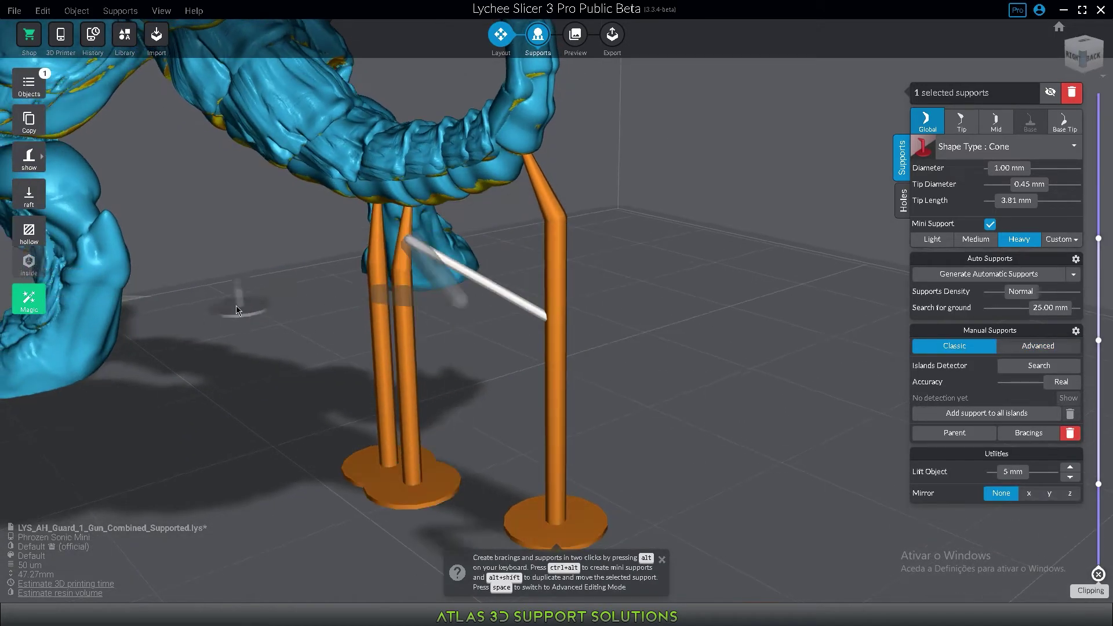
pyautogui.moveTo(235, 304); pyautogui.dragTo(498, 256)
pyautogui.keyDown('ctrl'); pyautogui.keyDown('alt'); pyautogui.click(406, 222); pyautogui.keyUp('alt'); pyautogui.keyUp('ctrl')
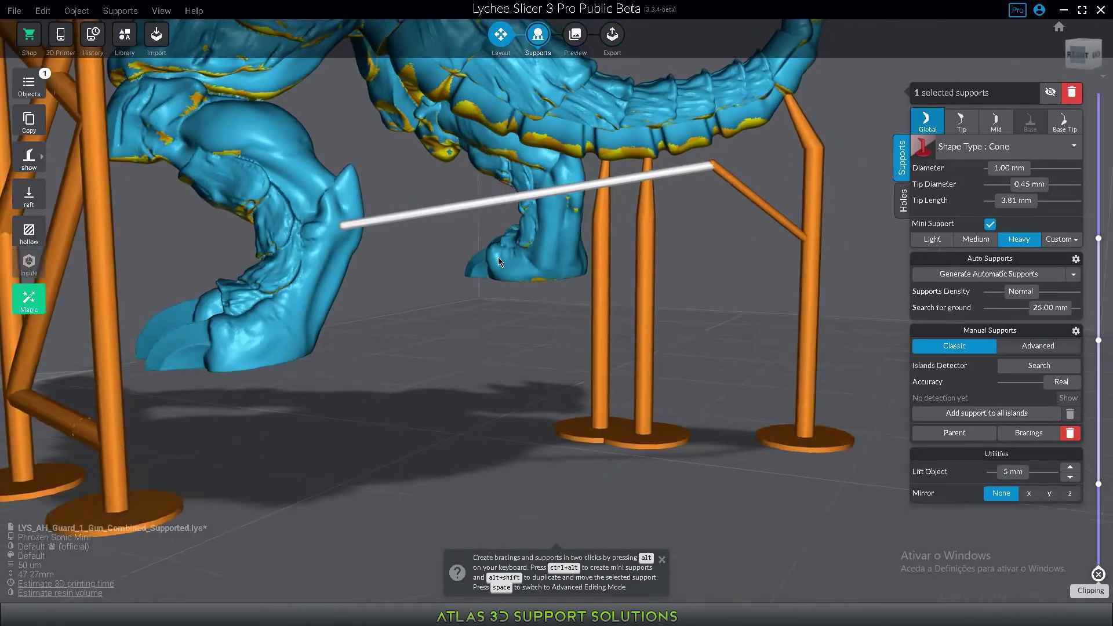
pyautogui.press('space')
pyautogui.moveTo(342, 228); pyautogui.dragTo(341, 152)
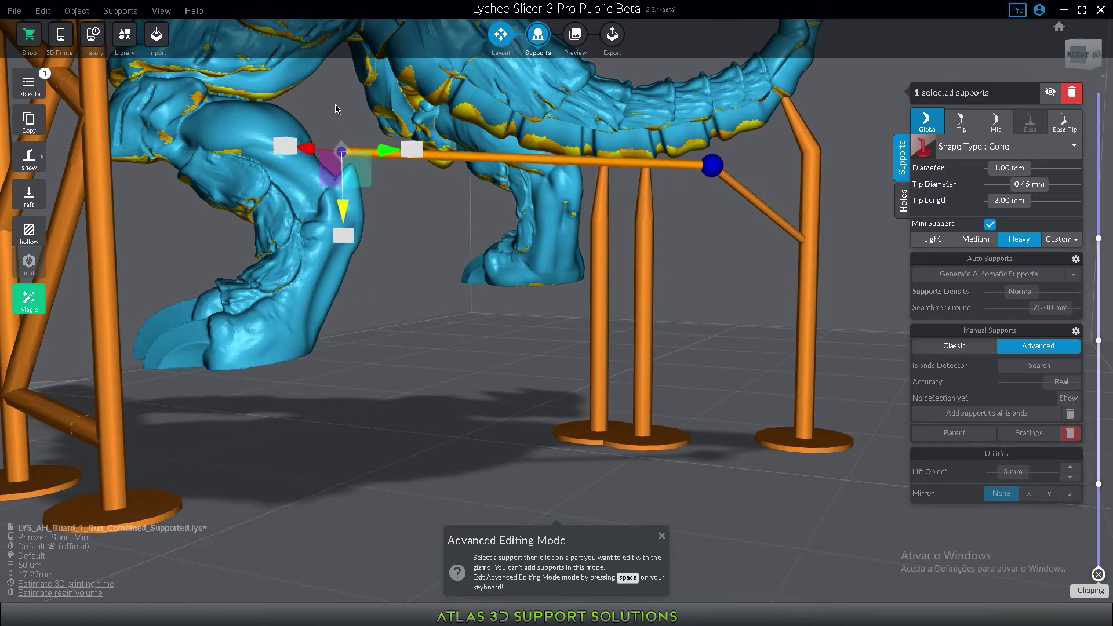
pyautogui.moveTo(328, 255); pyautogui.dragTo(360, 195)
pyautogui.moveTo(359, 196); pyautogui.dragTo(328, 439, button='right')
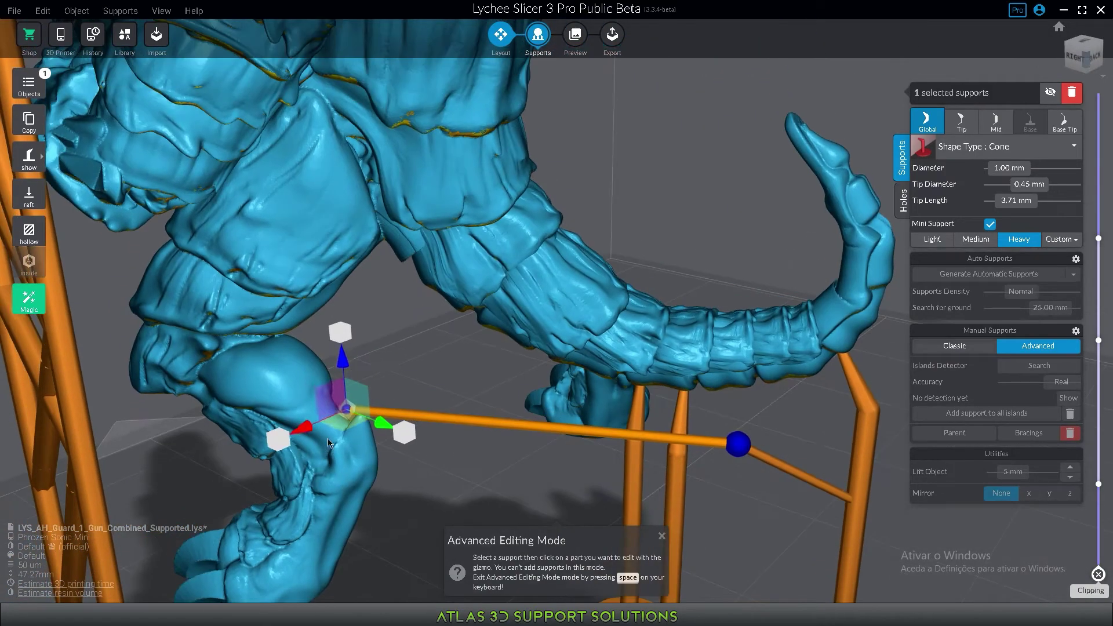
# Add a mini support from the level one's tip up to the tail base, and shift their shared joint away from the leg
pyautogui.scroll(5, 346, 417)
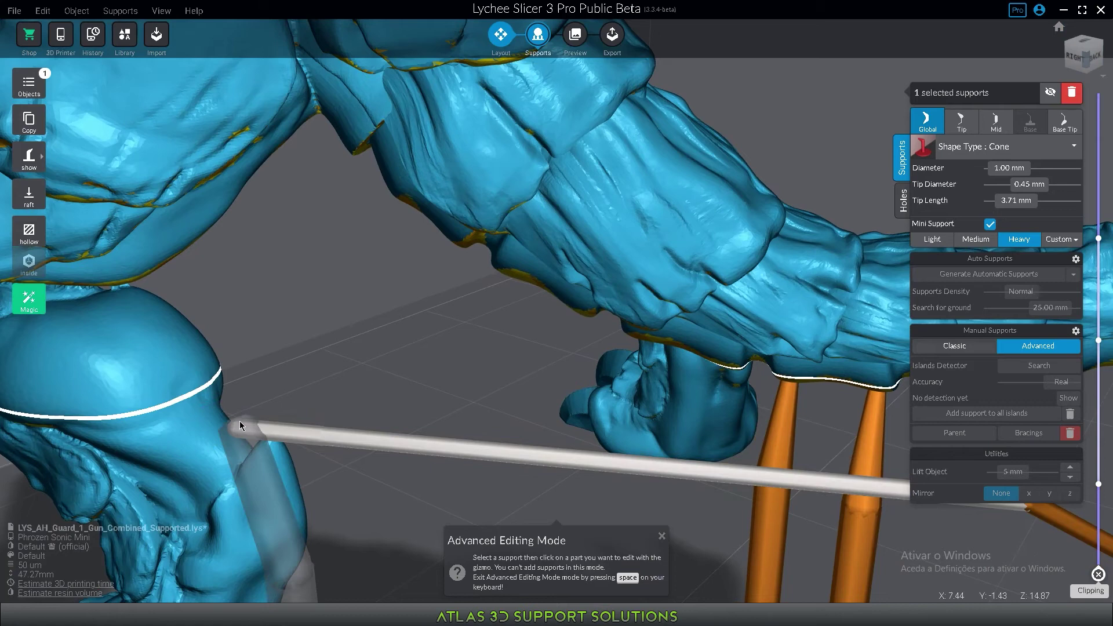
pyautogui.scroll(-3, 321, 114)
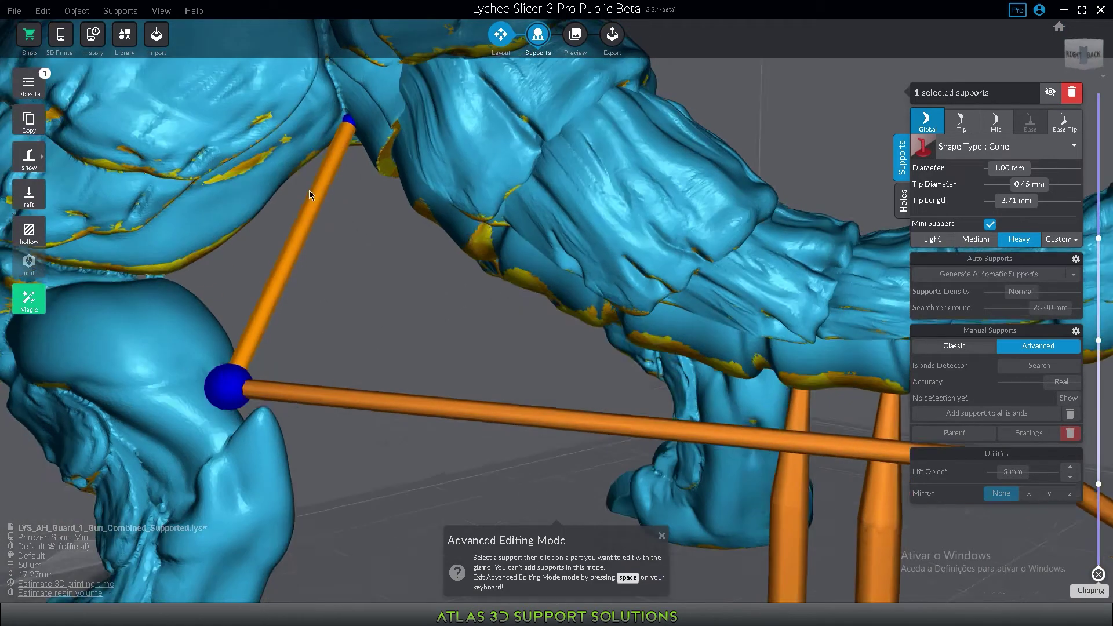
pyautogui.press('space')
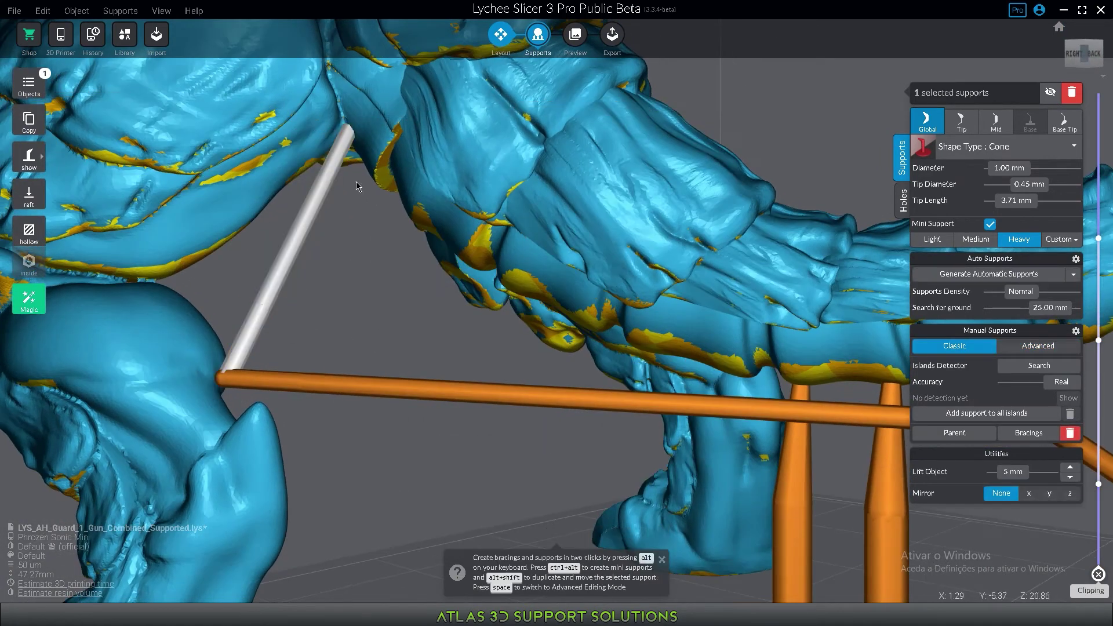
pyautogui.click(248, 383)
pyautogui.press('space')
pyautogui.click(222, 379)
pyautogui.moveTo(259, 377); pyautogui.dragTo(404, 389)
pyautogui.press('space')
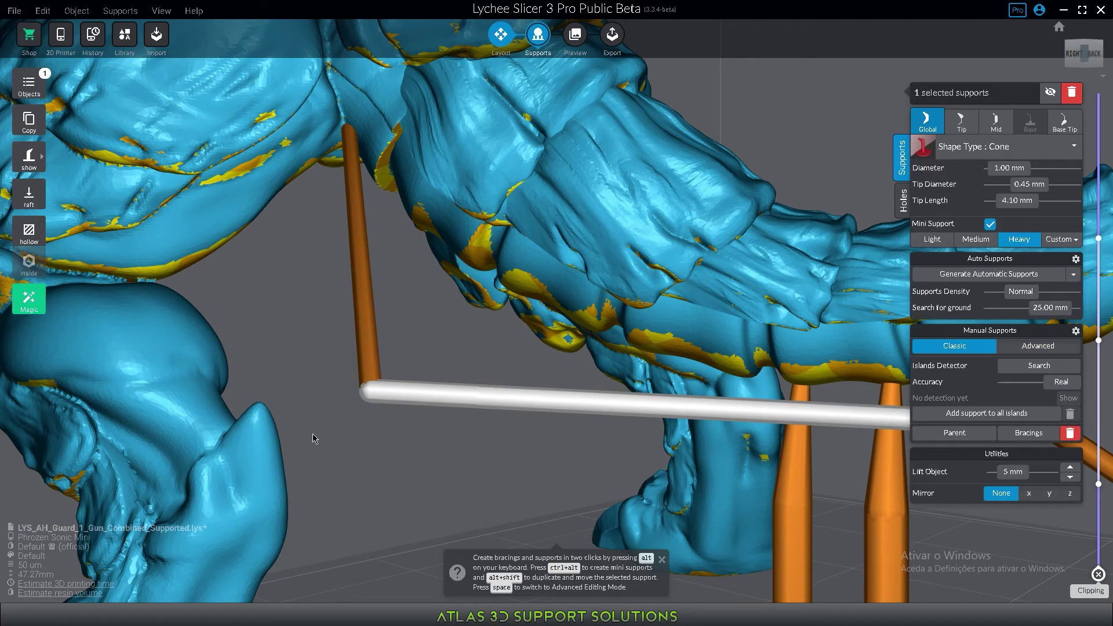
# Add a diagonal bracing between the upright mini support under the tail base and the level mini support
pyautogui.moveTo(313, 439); pyautogui.dragTo(276, 410)
pyautogui.moveTo(322, 446); pyautogui.dragTo(297, 453, button='right')
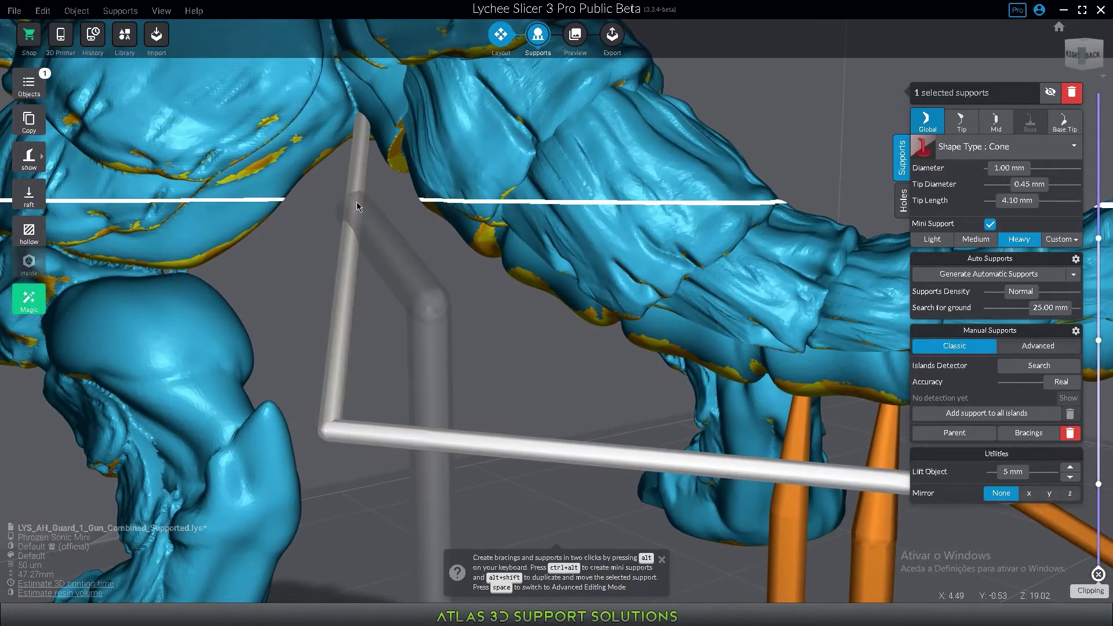
pyautogui.keyDown('alt'); pyautogui.click(356, 201); pyautogui.keyUp('alt')
pyautogui.keyDown('alt'); pyautogui.click(463, 454); pyautogui.keyUp('alt')
pyautogui.moveTo(463, 449); pyautogui.dragTo(464, 296, button='right')
pyautogui.click(377, 189)
pyautogui.moveTo(504, 261); pyautogui.dragTo(694, 382, button='right')
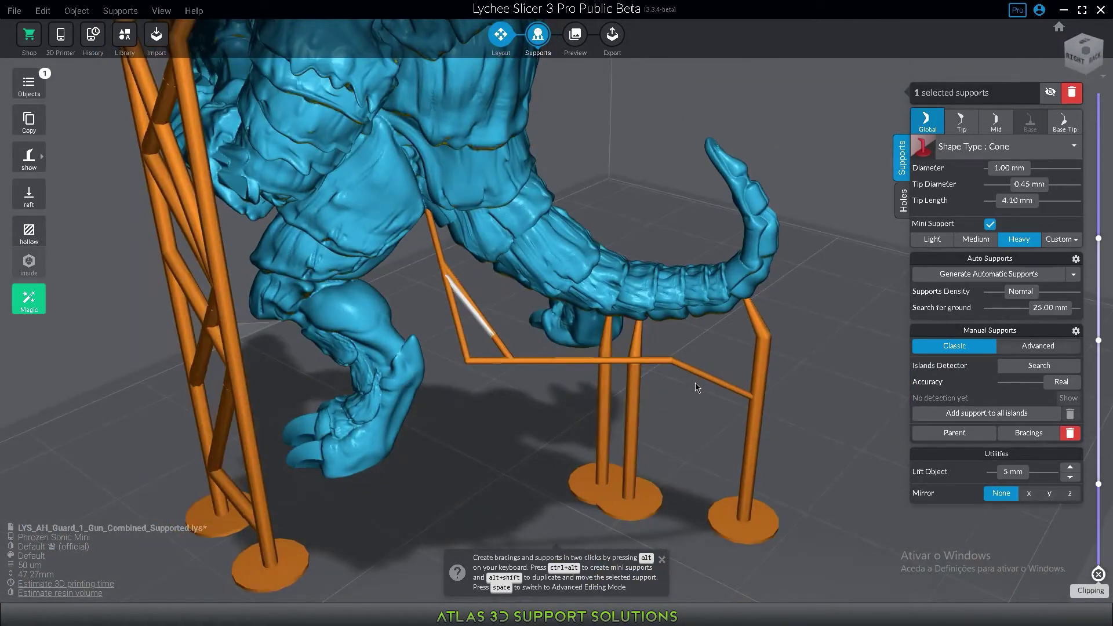
# Select the level mini support and add another mini support from its corner joint up toward the creature's lower back
pyautogui.click(467, 355)
pyautogui.click(486, 317)
pyautogui.moveTo(487, 317); pyautogui.dragTo(465, 459, button='middle')
pyautogui.moveTo(464, 460); pyautogui.dragTo(443, 453, button='right')
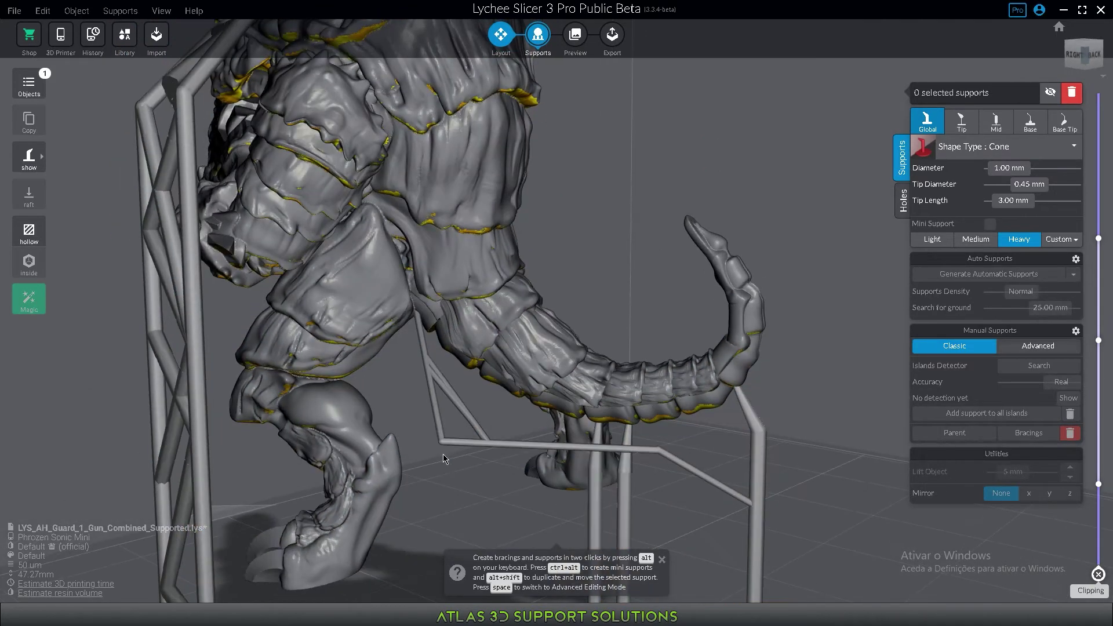
pyautogui.click(444, 441)
pyautogui.click(446, 437)
pyautogui.click(444, 439)
pyautogui.click(444, 440)
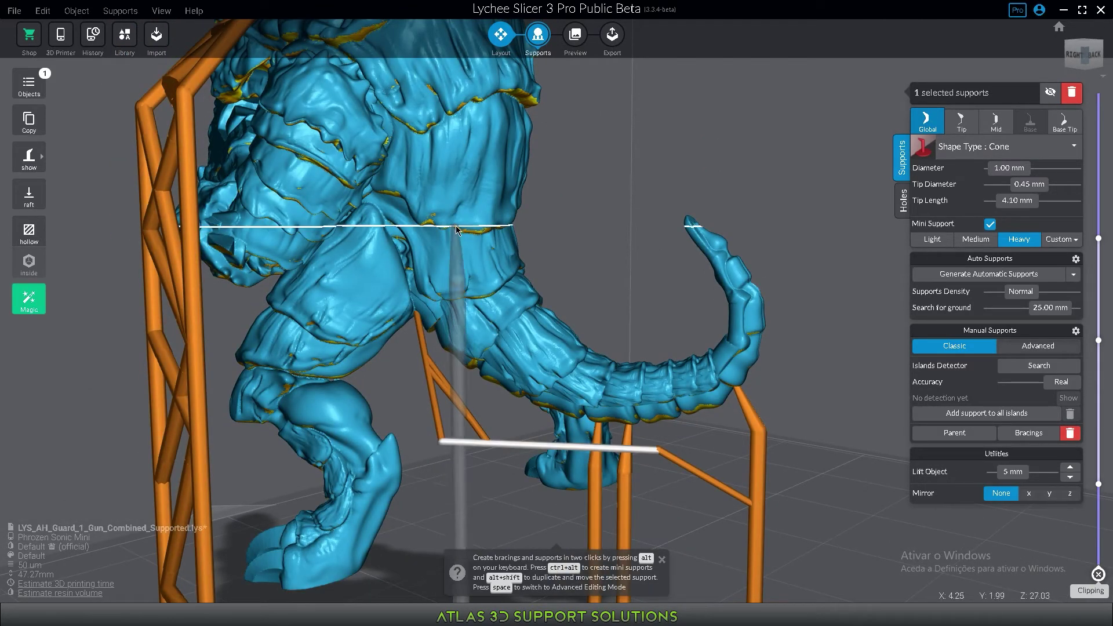
pyautogui.click(439, 443)
pyautogui.click(439, 442)
pyautogui.click(439, 443)
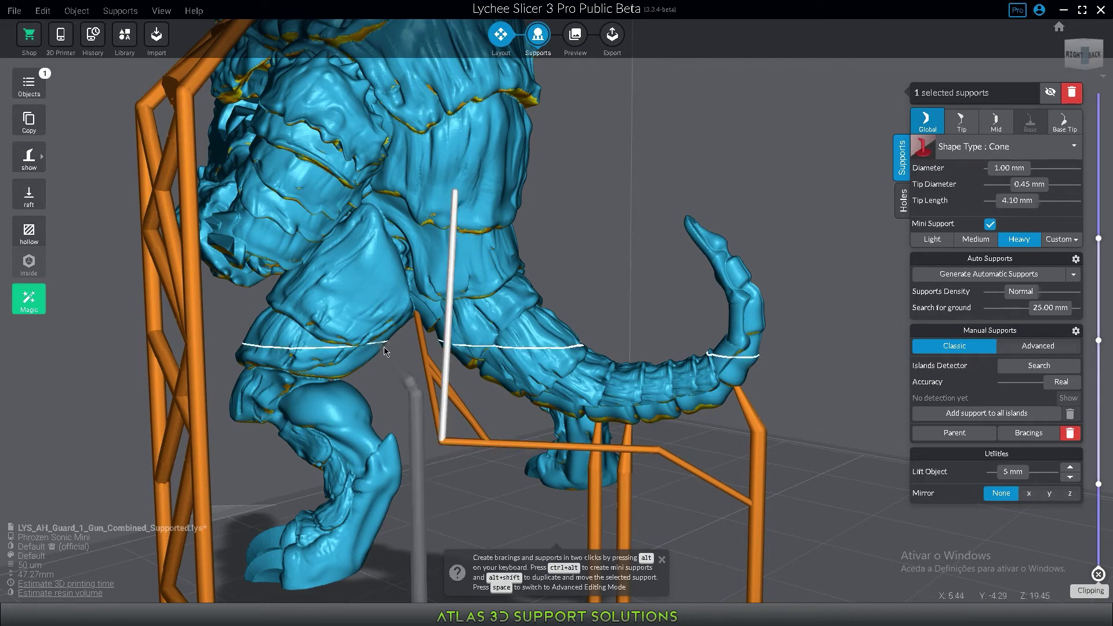
# Move the tip of the new upright mini support outward, clear of the lower back, in advanced editing mode
pyautogui.moveTo(383, 346); pyautogui.dragTo(480, 325, button='right')
pyautogui.scroll(5, 493, 278)
pyautogui.press('space')
pyautogui.click(557, 113)
pyautogui.moveTo(609, 110); pyautogui.dragTo(659, 114)
pyautogui.moveTo(666, 151); pyautogui.dragTo(557, 268, button='right')
pyautogui.scroll(-5, 573, 259)
# Branch a mini support from the upright one's tip across the lower back, and move its tip outward clear of the body
pyautogui.press('space')
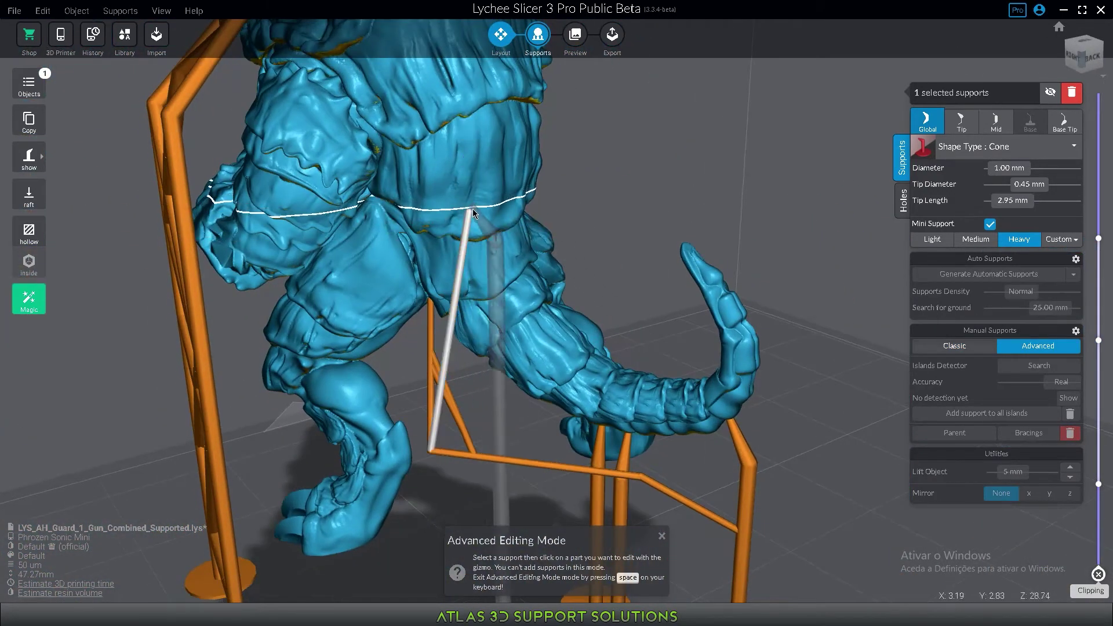
pyautogui.moveTo(513, 195); pyautogui.dragTo(514, 196)
pyautogui.moveTo(571, 155); pyautogui.dragTo(589, 204, button='right')
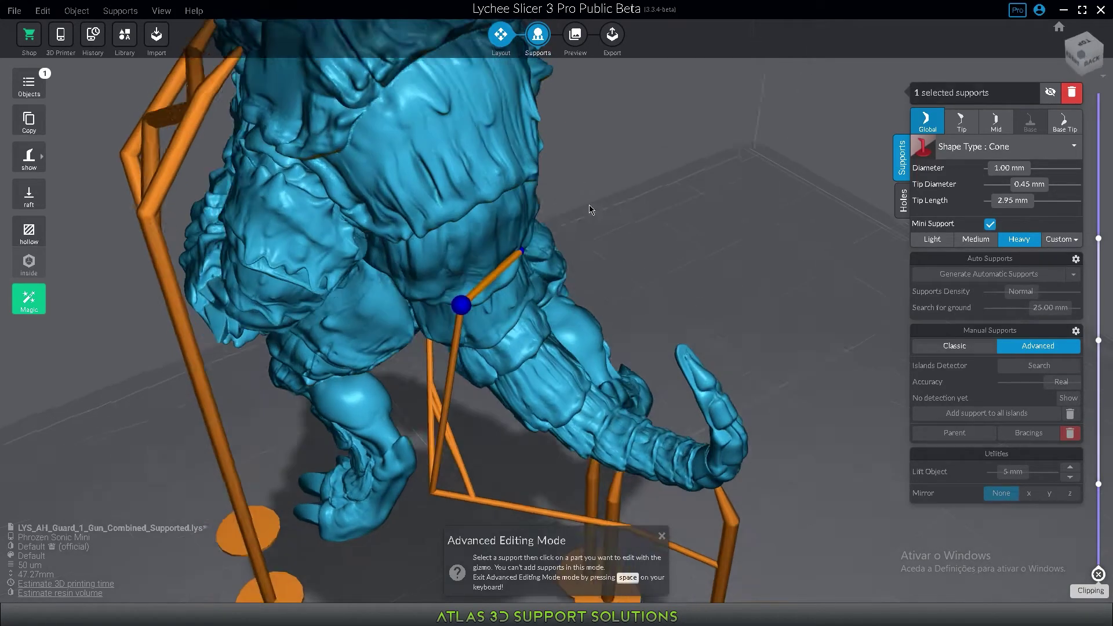
pyautogui.scroll(5, 521, 243)
pyautogui.moveTo(542, 262); pyautogui.dragTo(611, 295)
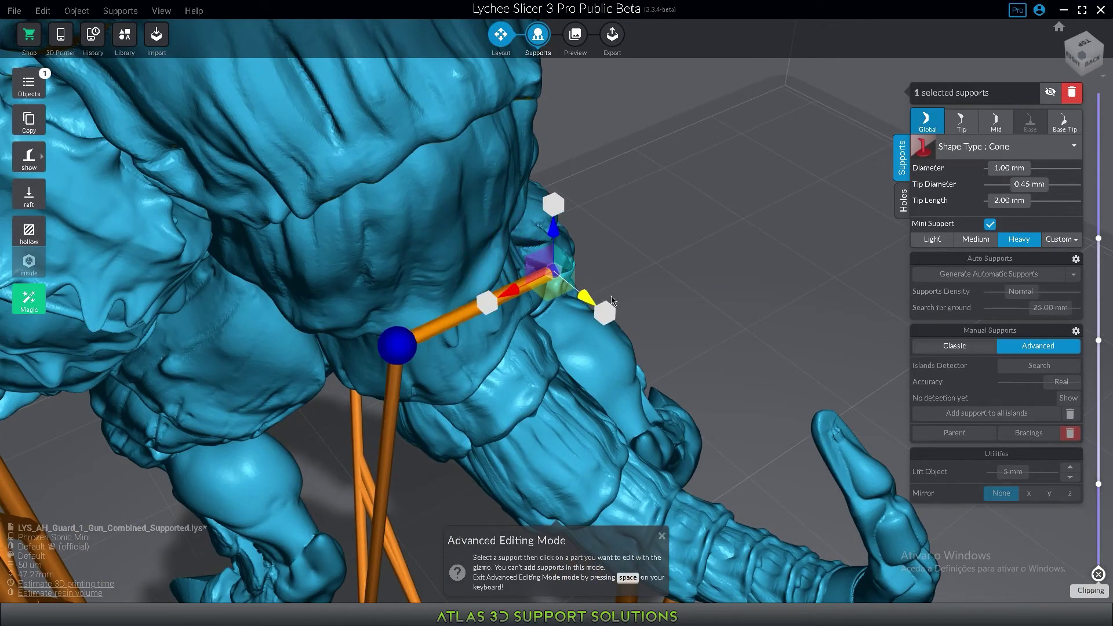
pyautogui.press('space')
# Extend the chain with another mini support running around the lower back, and move its tip outward in advanced editing mode
pyautogui.moveTo(690, 244); pyautogui.dragTo(460, 272, button='right')
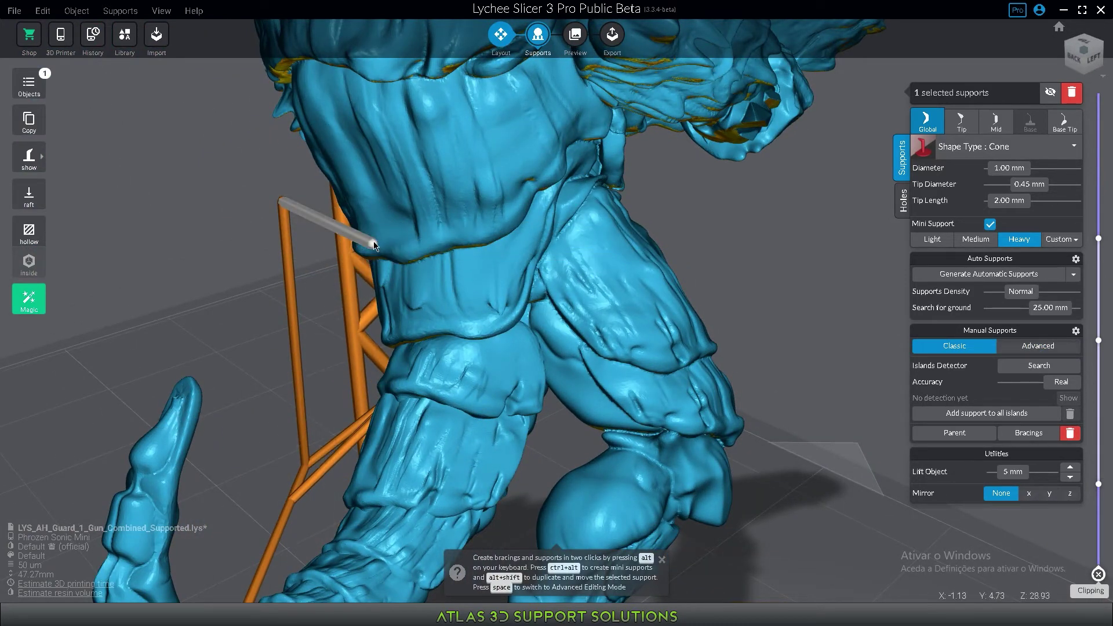
pyautogui.press('space')
pyautogui.moveTo(374, 250); pyautogui.dragTo(512, 277, button='right')
pyautogui.moveTo(545, 306); pyautogui.dragTo(603, 335)
pyautogui.moveTo(603, 328); pyautogui.dragTo(582, 200, button='right')
pyautogui.press('space')
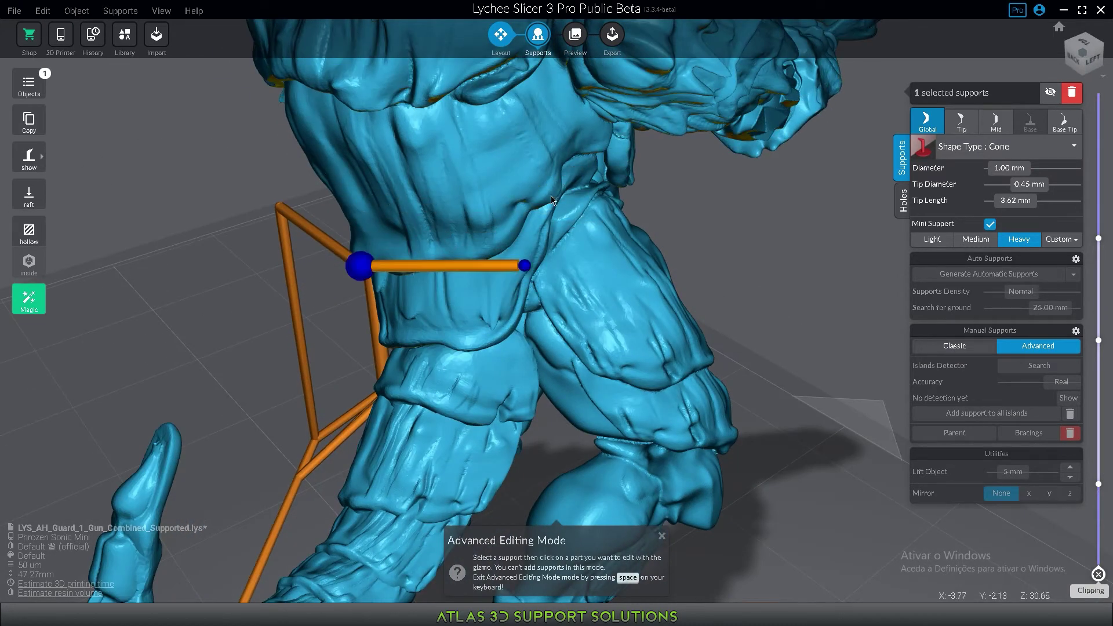
# Add a further mini support from the chain's end up toward the creature's side, and pull its tip away from the body
pyautogui.press('space')
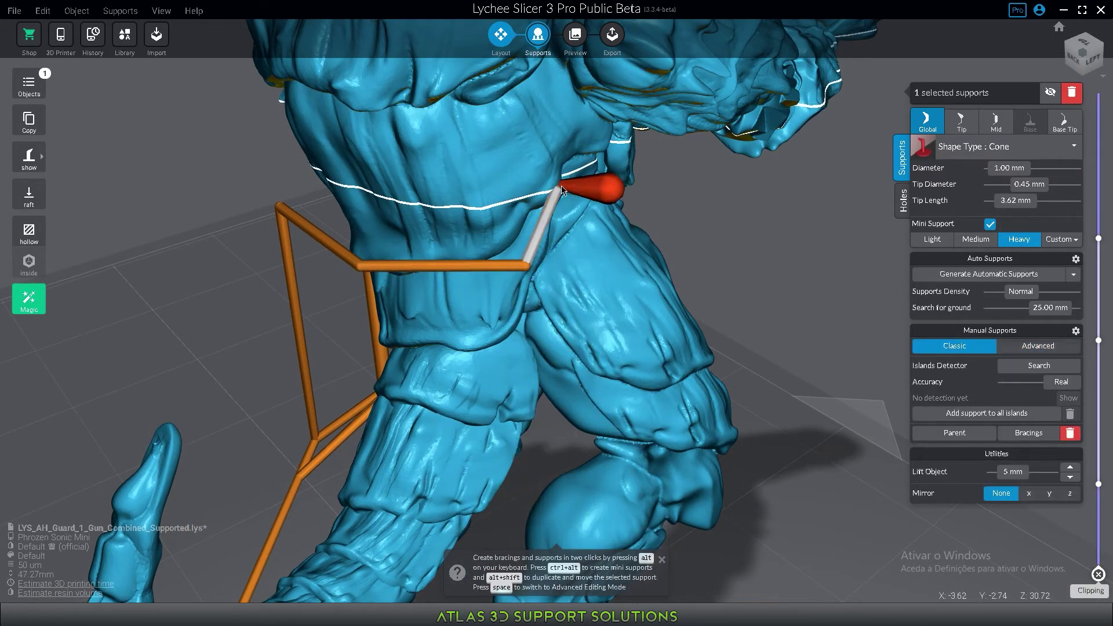
pyautogui.press('space')
pyautogui.click(559, 190)
pyautogui.moveTo(587, 206); pyautogui.dragTo(648, 241)
pyautogui.scroll(-5, 645, 245)
pyautogui.moveTo(645, 245); pyautogui.dragTo(601, 331, button='right')
pyautogui.scroll(5, 515, 322)
# Select a diagonal bracing between the two jaw supports and move its lower end down off the shaft so the bracing bends
pyautogui.scroll(-6, 464, 357)
pyautogui.scroll(4, 307, 321)
pyautogui.moveTo(307, 321); pyautogui.dragTo(623, 296, button='right')
pyautogui.moveTo(332, 454); pyautogui.dragTo(509, 448, button='right')
pyautogui.click(477, 302)
pyautogui.moveTo(471, 277); pyautogui.dragTo(439, 360, button='right')
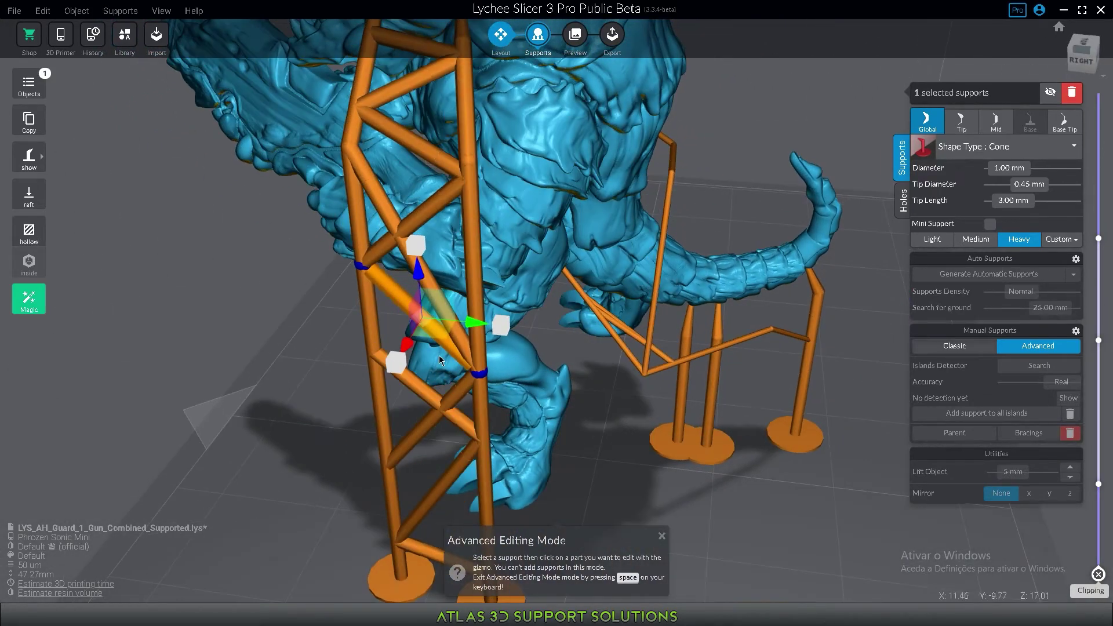
pyautogui.moveTo(464, 407); pyautogui.dragTo(495, 405, button='right')
pyautogui.click(495, 400)
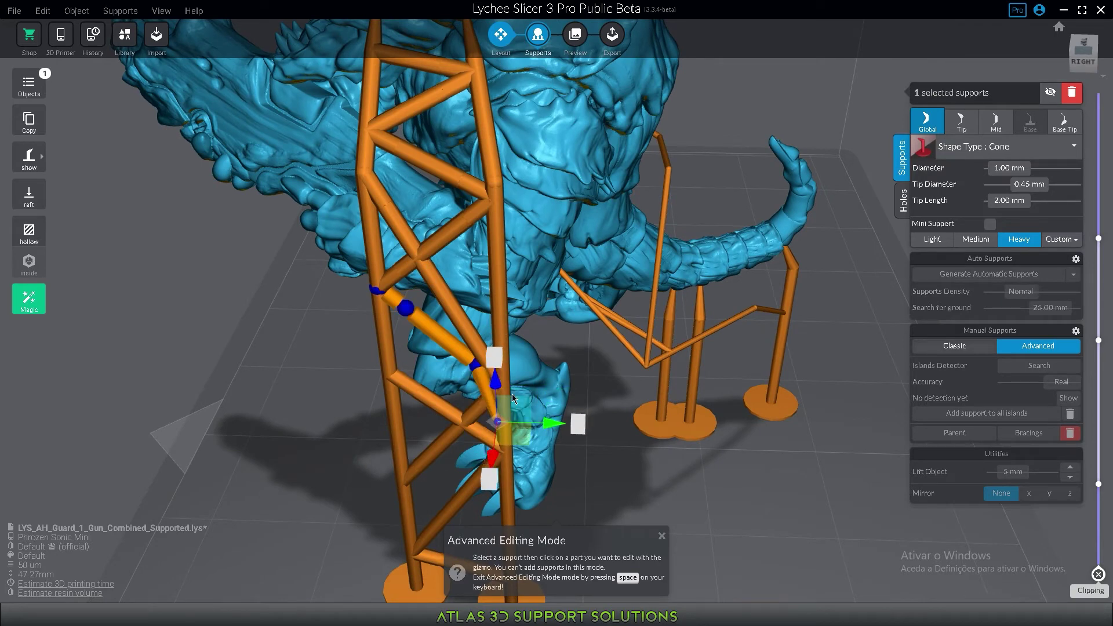
pyautogui.scroll(2, 512, 399)
pyautogui.click(461, 360)
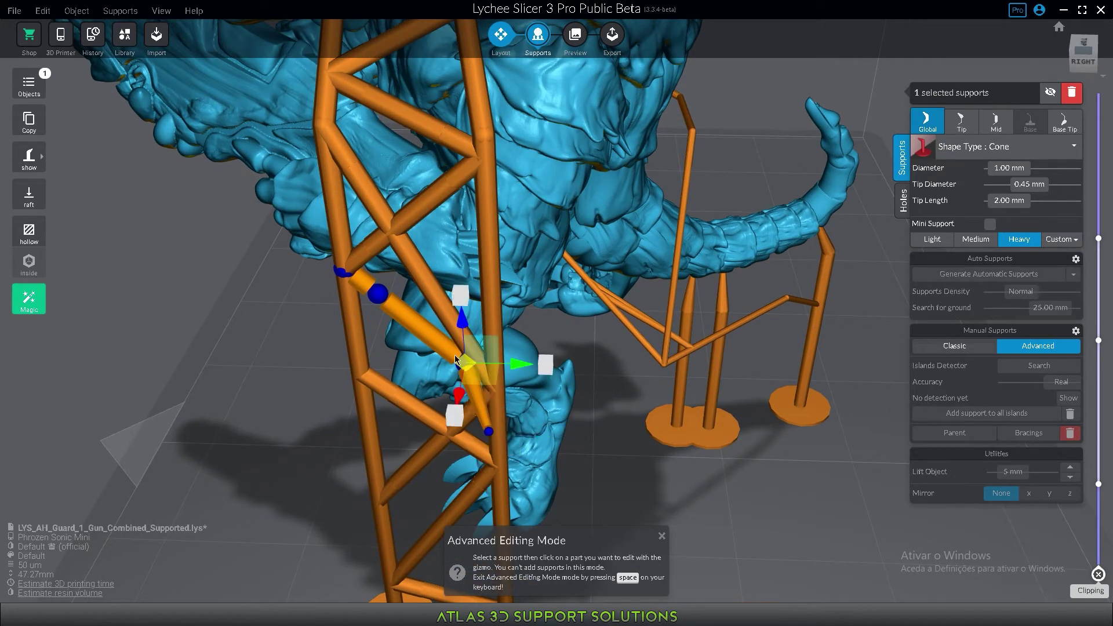
pyautogui.moveTo(289, 325); pyautogui.dragTo(312, 141, button='right')
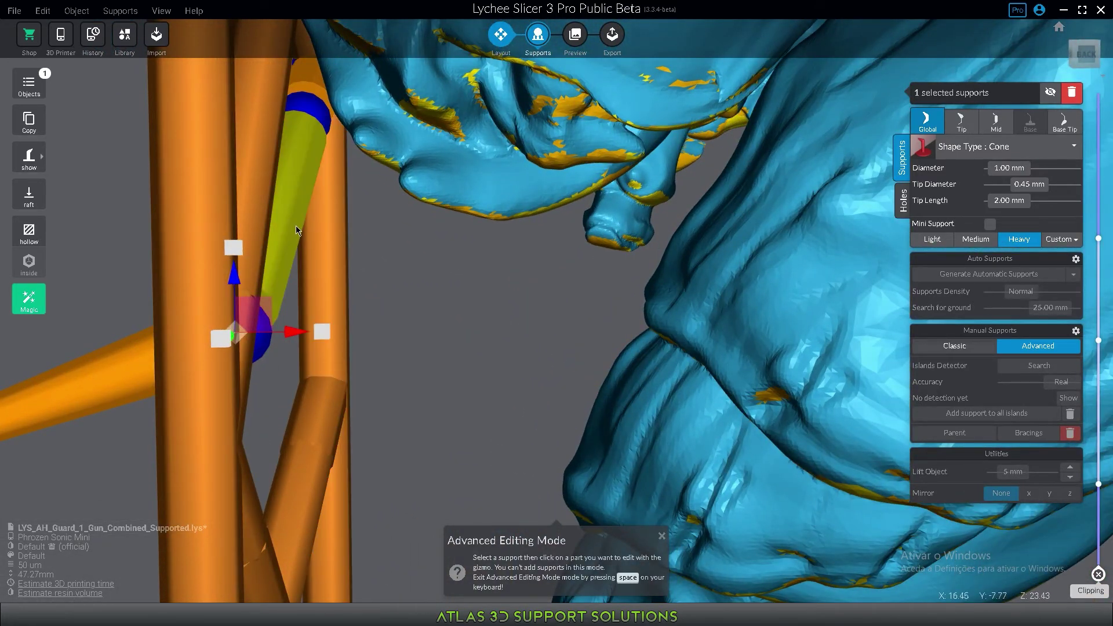
pyautogui.moveTo(296, 225); pyautogui.dragTo(444, 249, button='right')
# Select the long diagonal bracing above the bent one and move its lower end off the jaw support's shaft
pyautogui.click(383, 133)
pyautogui.press('space')
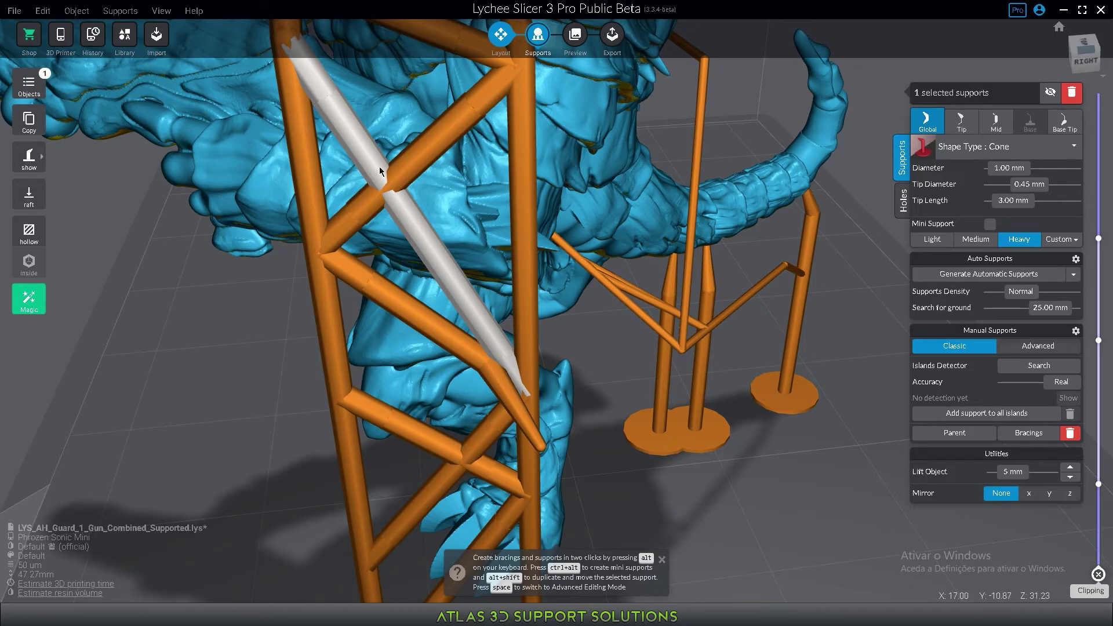
pyautogui.moveTo(379, 166); pyautogui.dragTo(286, 172, button='right')
pyautogui.moveTo(594, 485); pyautogui.dragTo(616, 456, button='right')
pyautogui.press('space')
pyautogui.click(474, 381)
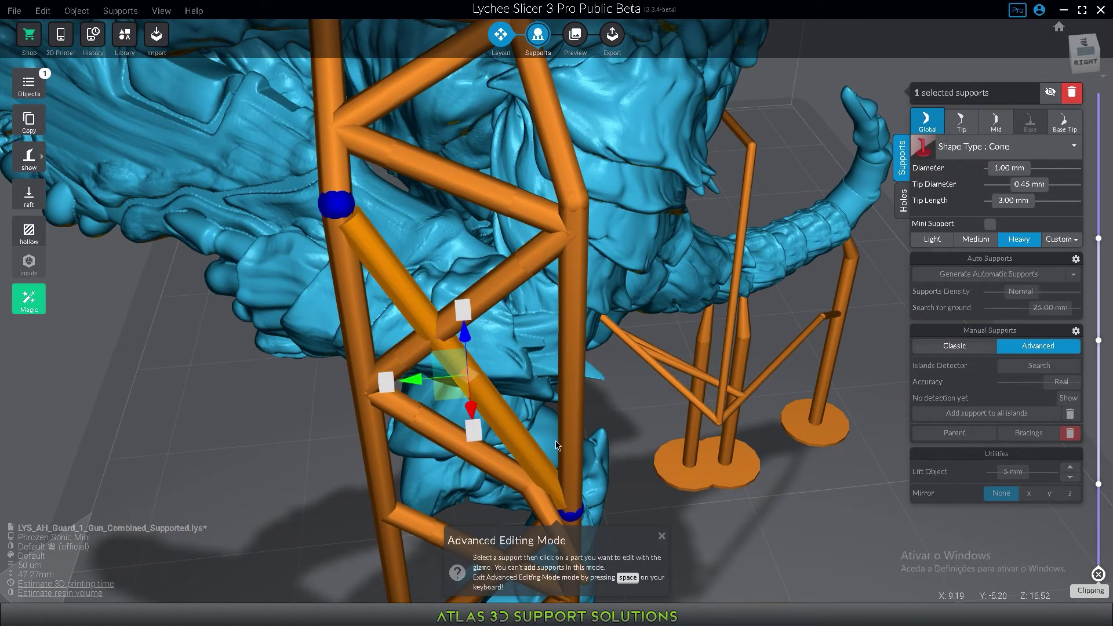
pyautogui.moveTo(474, 380); pyautogui.dragTo(537, 324, button='right')
pyautogui.moveTo(605, 484); pyautogui.dragTo(597, 350, button='middle')
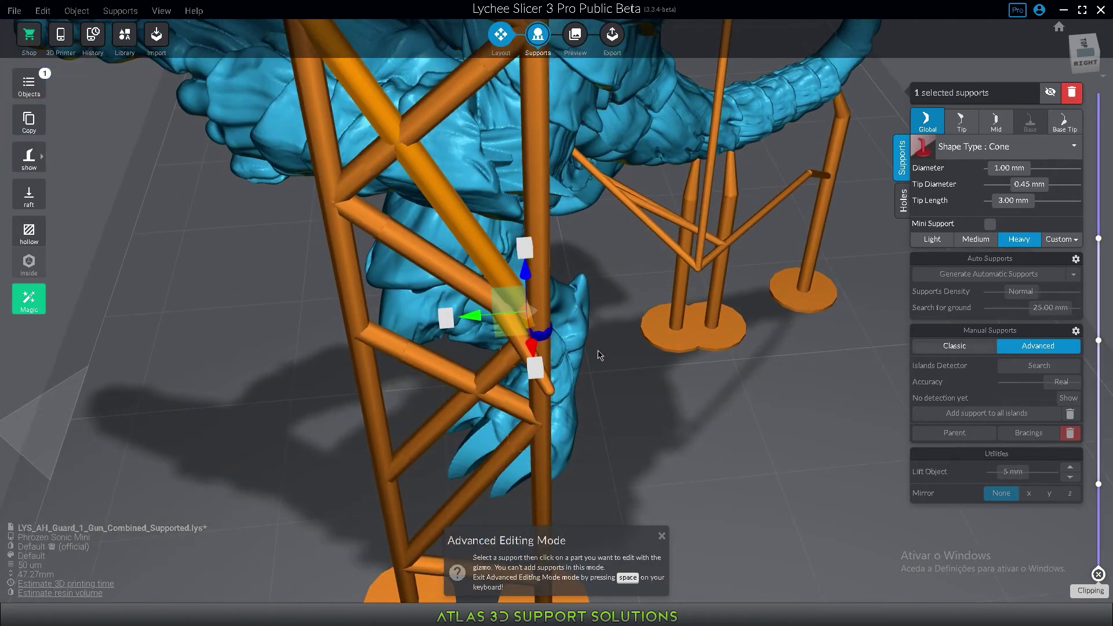
pyautogui.click(541, 333)
pyautogui.moveTo(490, 335); pyautogui.dragTo(456, 329)
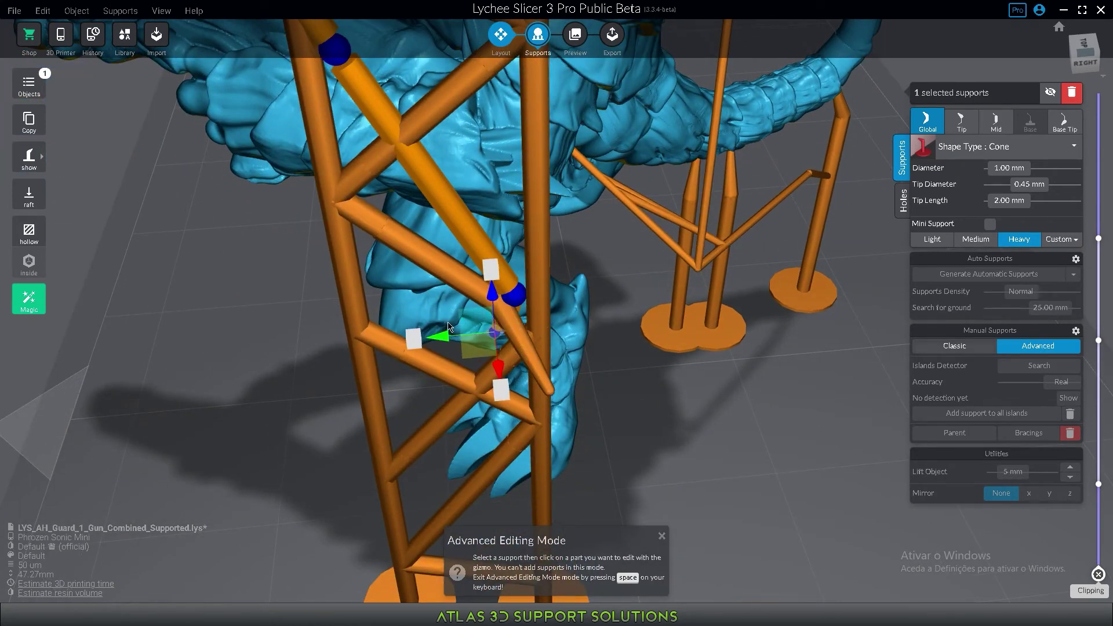
# Move the long bracing's lower joint outward to bend it, and bring its end back onto the jaw support's shaft
pyautogui.click(512, 291)
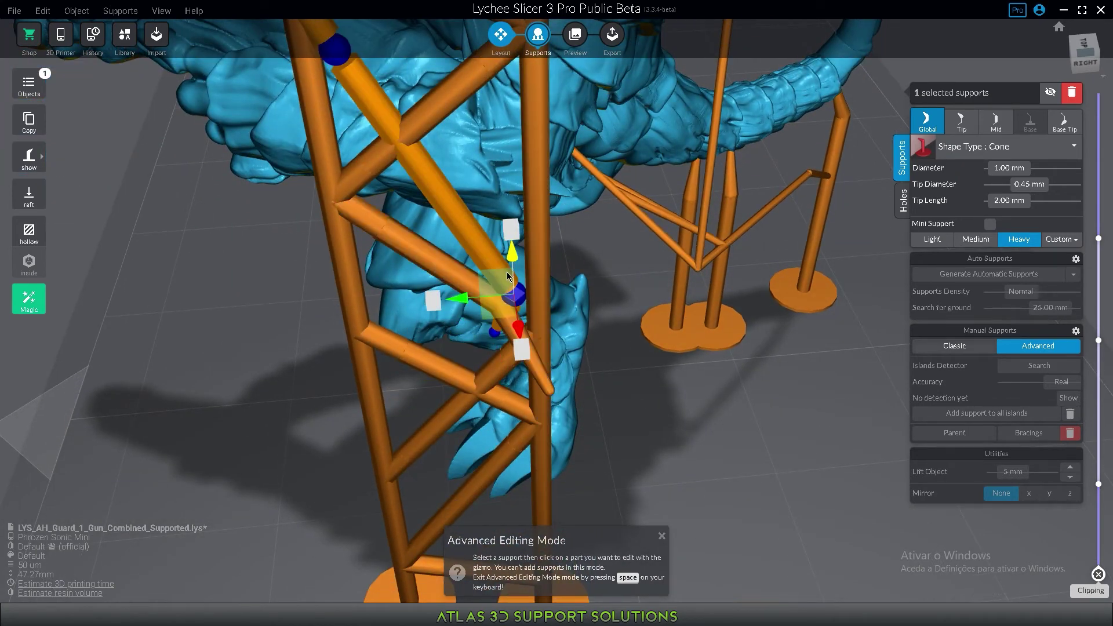
pyautogui.moveTo(507, 276); pyautogui.dragTo(449, 241)
pyautogui.moveTo(575, 172); pyautogui.dragTo(540, 236)
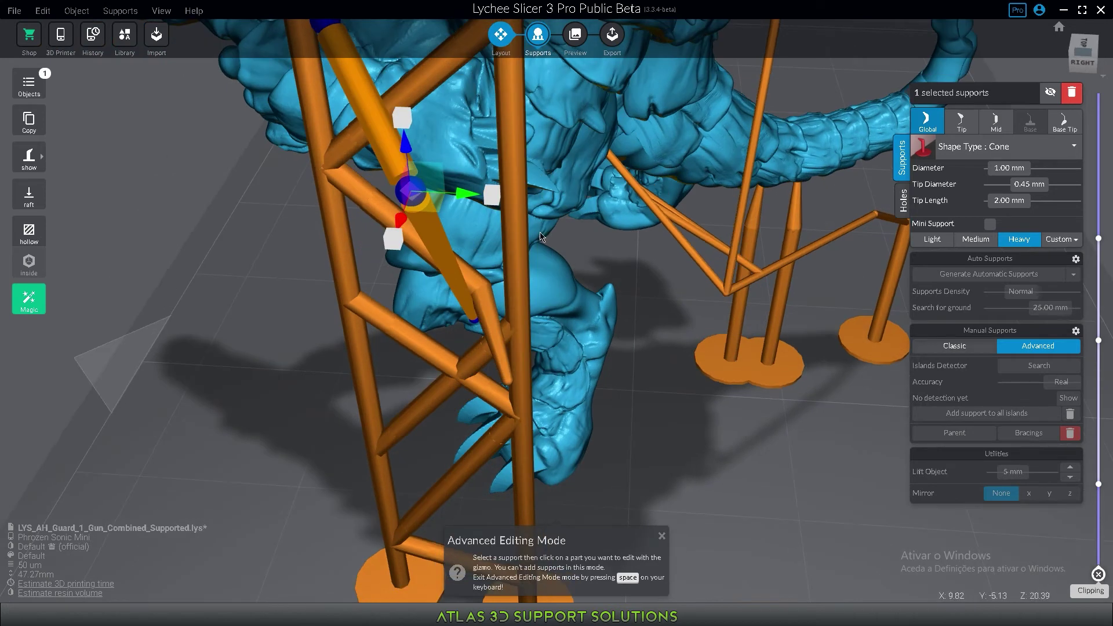
pyautogui.click(479, 318)
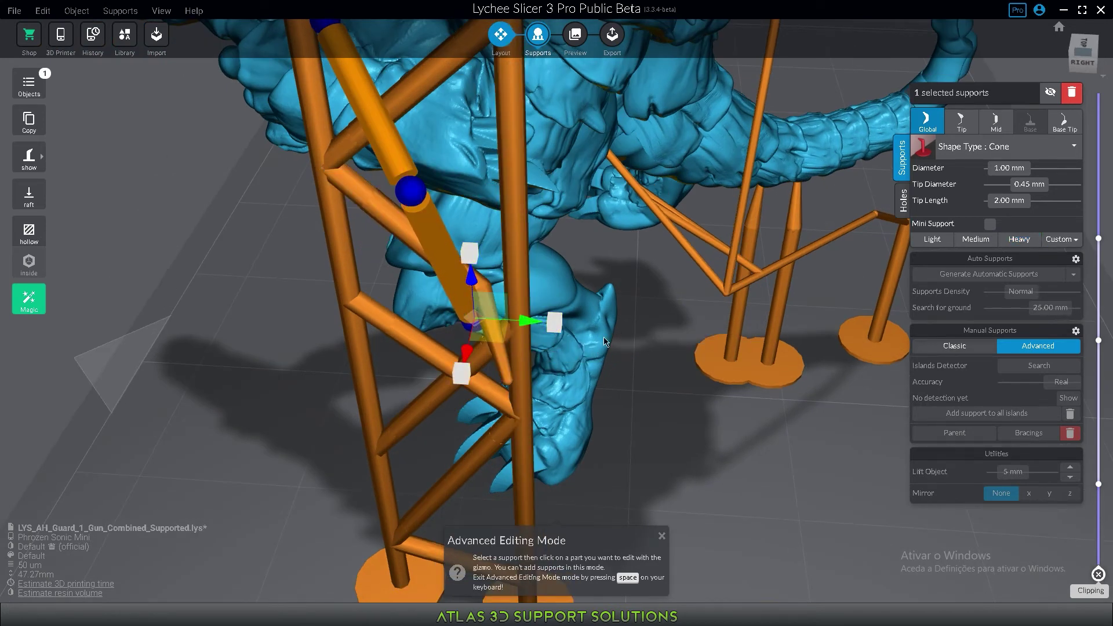
pyautogui.moveTo(529, 323); pyautogui.dragTo(574, 327)
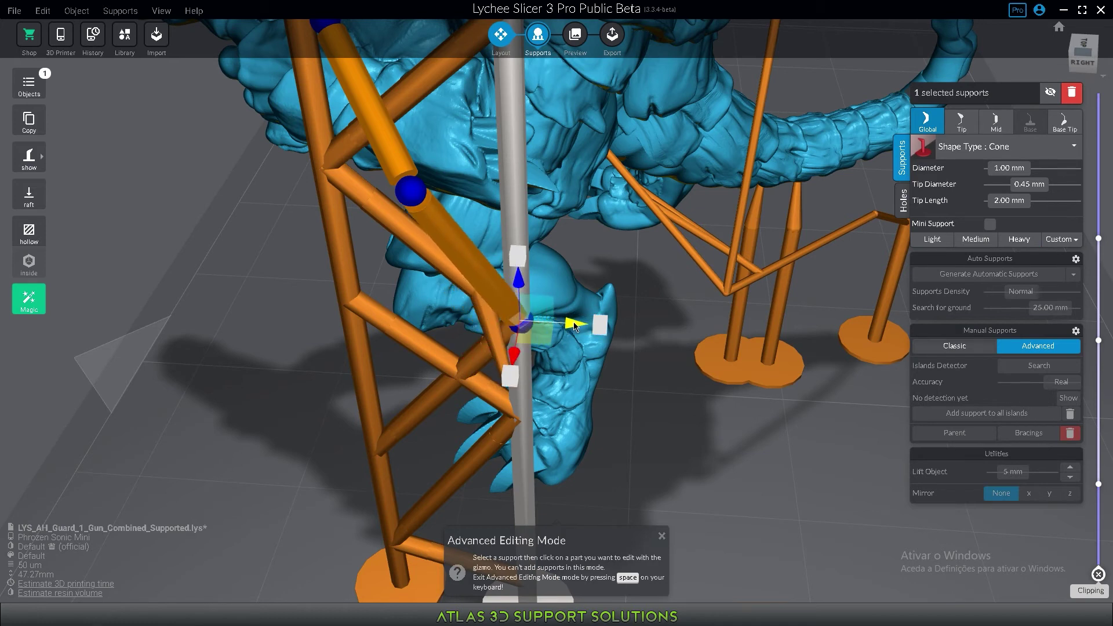
pyautogui.moveTo(513, 353)
pyautogui.mouseDown()
pyautogui.moveTo(522, 342)
pyautogui.moveTo(523, 355)
pyautogui.mouseUp()
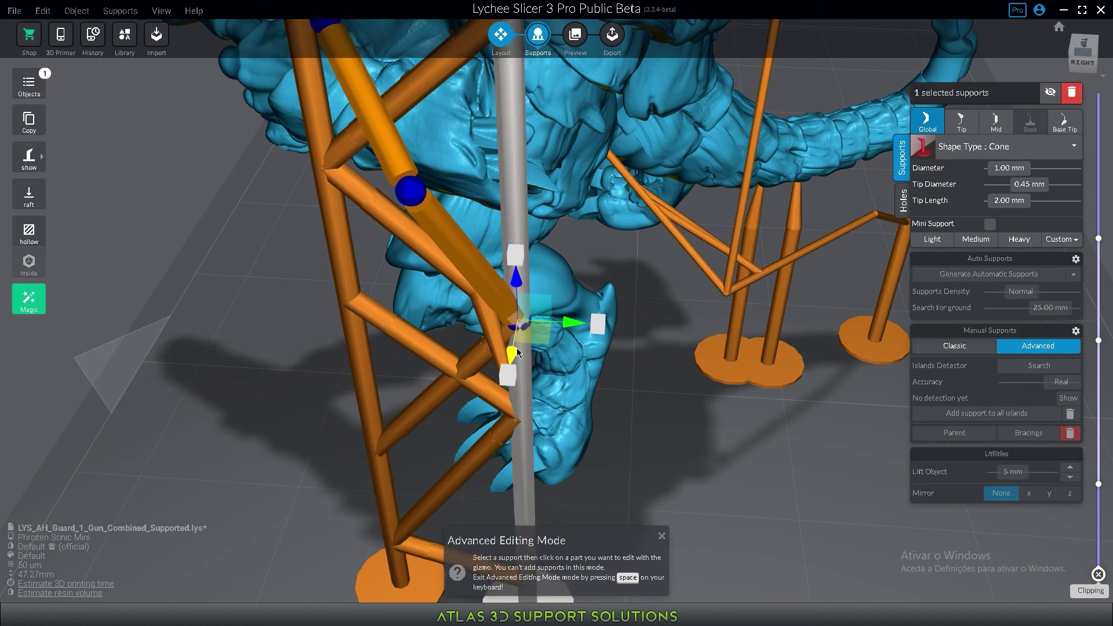
# Examine the bent bracing and the complete support structure from the back, side and front of the model
pyautogui.scroll(-5, 516, 353)
pyautogui.moveTo(663, 455); pyautogui.dragTo(367, 294, button='right')
pyautogui.press('space')
pyautogui.scroll(6, 365, 293)
pyautogui.press('space')
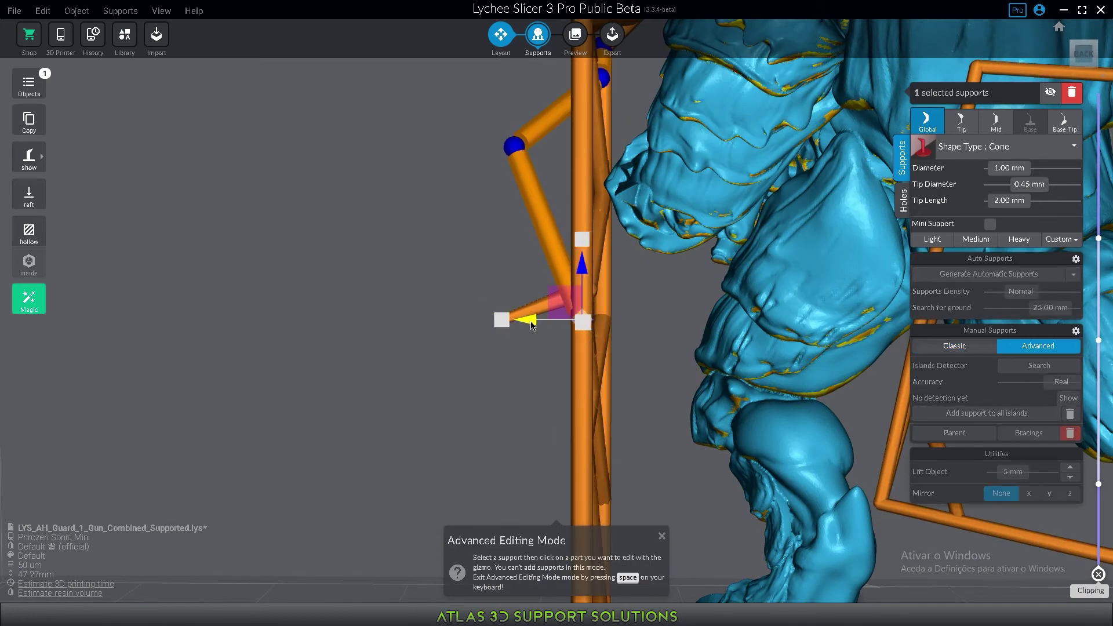
pyautogui.scroll(-5, 530, 325)
pyautogui.press('space')
pyautogui.moveTo(517, 368); pyautogui.dragTo(793, 376, button='right')
pyautogui.moveTo(565, 342); pyautogui.dragTo(510, 373, button='right')
pyautogui.scroll(5, 522, 266)
pyautogui.moveTo(515, 272); pyautogui.dragTo(400, 242, button='right')
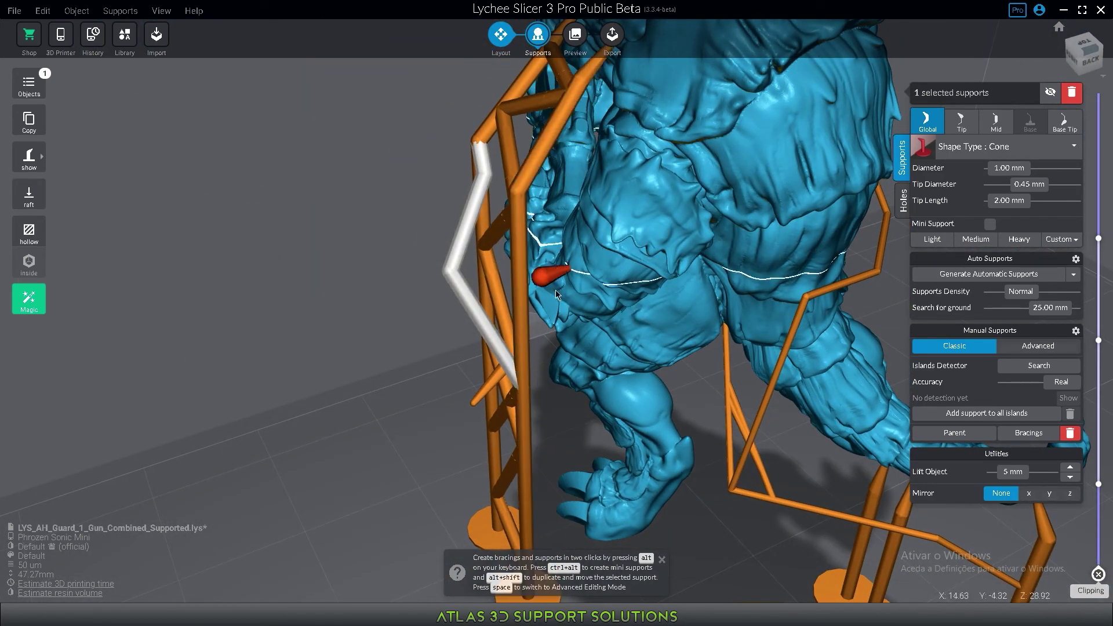
pyautogui.scroll(-4, 556, 290)
pyautogui.moveTo(684, 316); pyautogui.dragTo(711, 316, button='right')
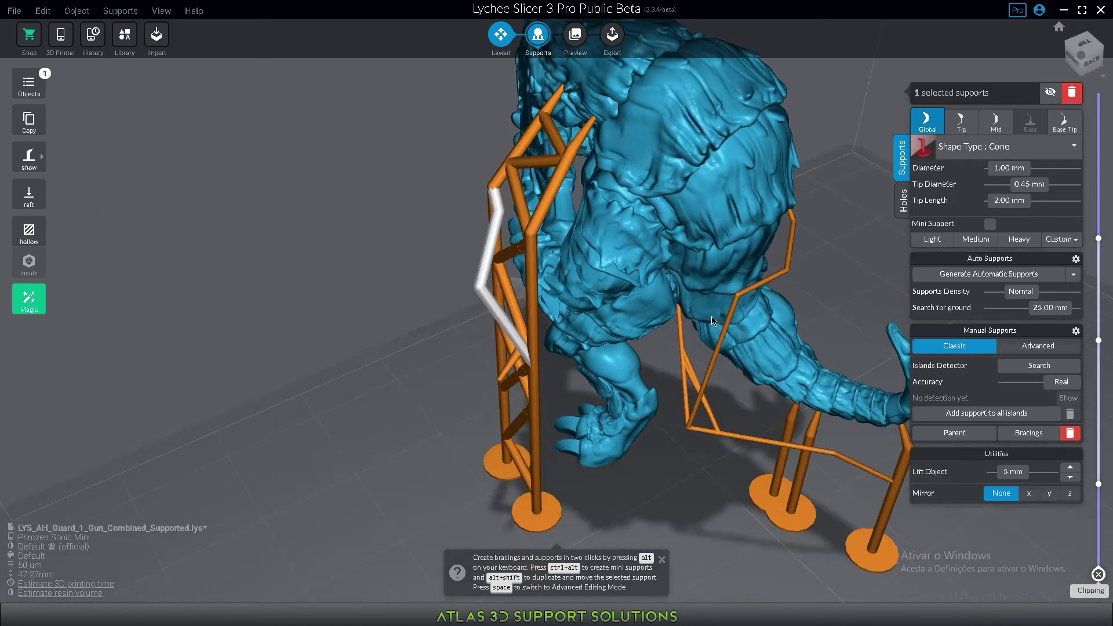
pyautogui.scroll(-6, 666, 336)
pyautogui.moveTo(492, 399); pyautogui.dragTo(723, 345, button='right')
pyautogui.scroll(5, 637, 342)
pyautogui.moveTo(134, 322); pyautogui.dragTo(544, 300, button='right')
pyautogui.scroll(-6, 539, 302)
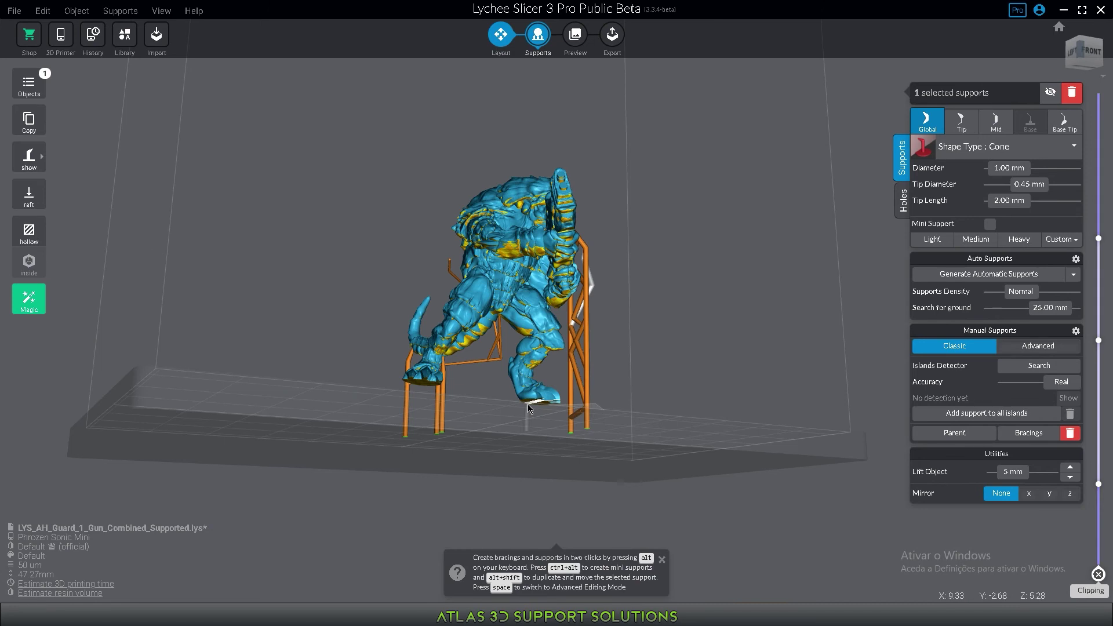